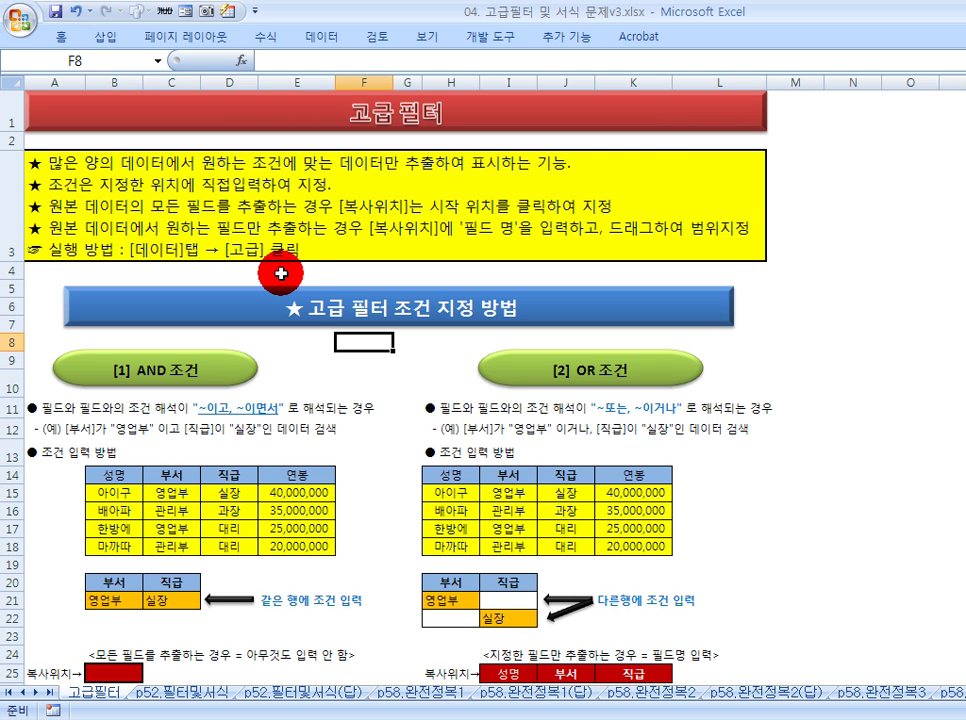
# Step: Examine the AND example table's field headers and first records alongside the 부서 and 직급 criteria cells below it
pyautogui.click(280, 272)
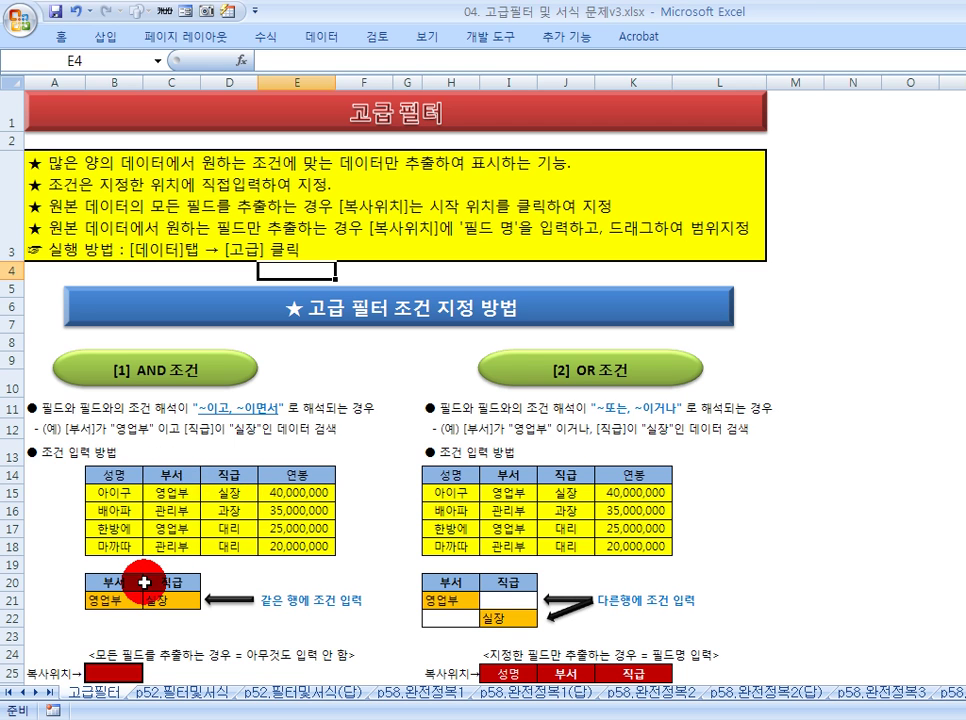
pyautogui.click(178, 476)
pyautogui.click(278, 480)
pyautogui.click(195, 472)
pyautogui.click(292, 474)
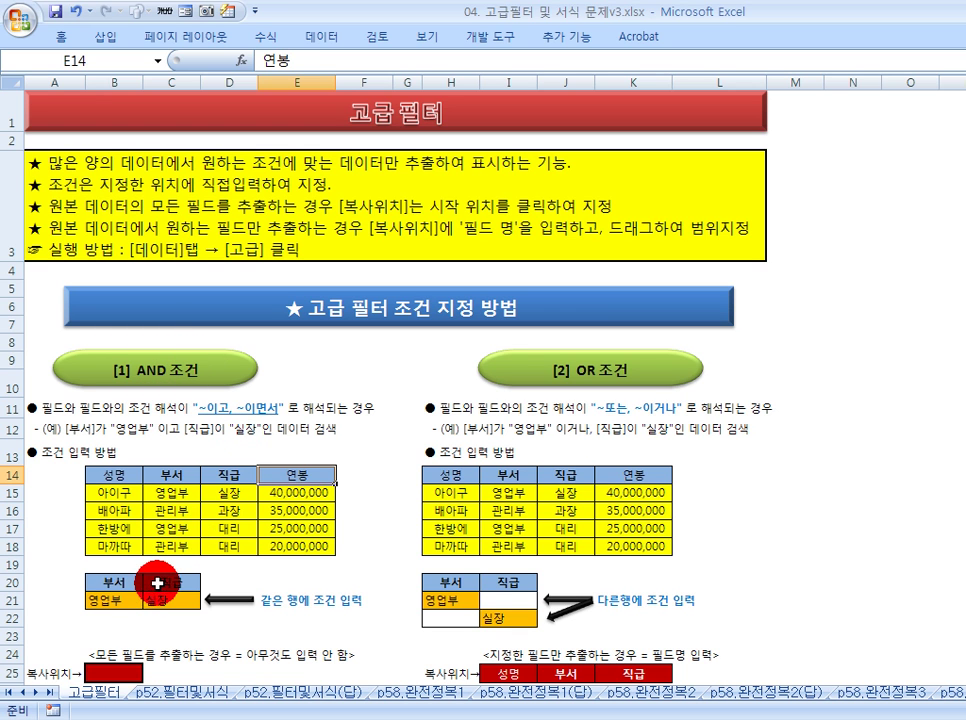
pyautogui.click(116, 582)
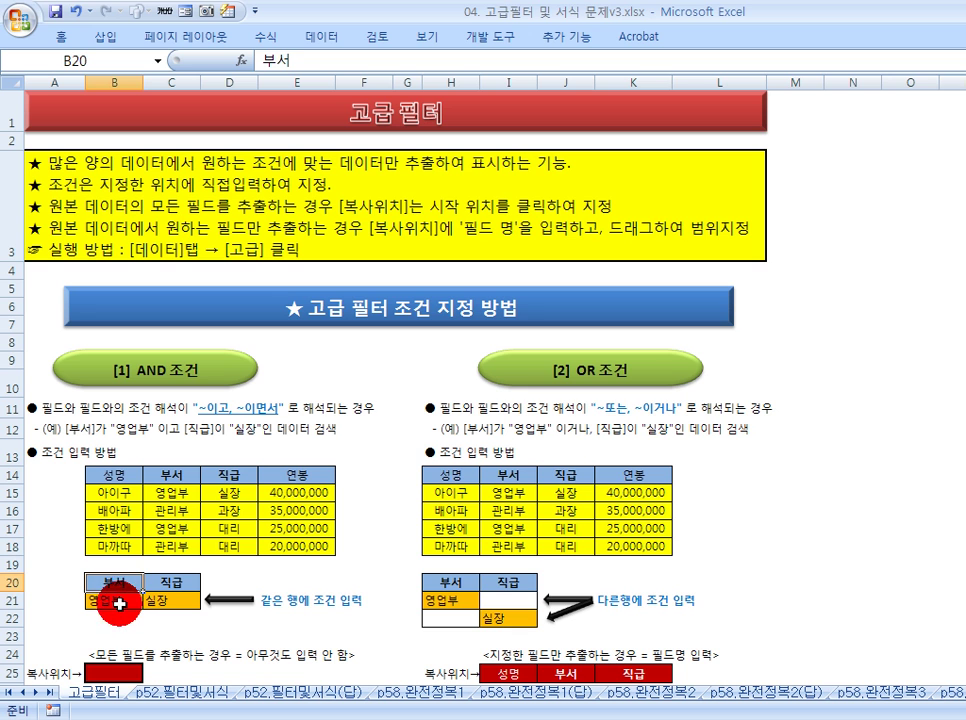
pyautogui.click(118, 603)
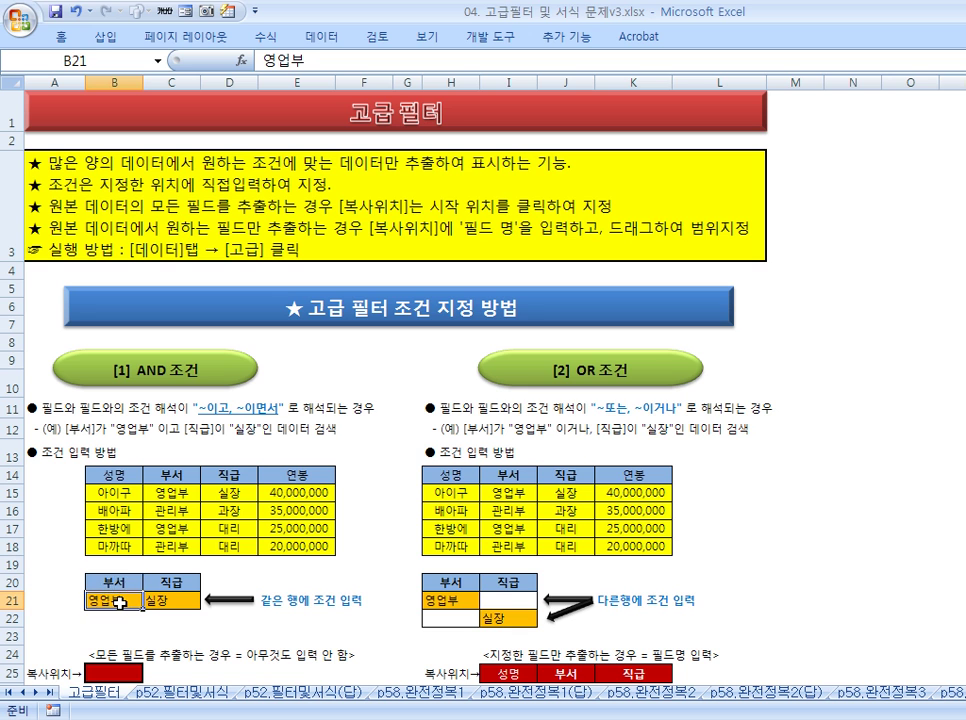
pyautogui.click(173, 492)
pyautogui.click(170, 529)
pyautogui.click(102, 492)
pyautogui.moveTo(102, 492); pyautogui.dragTo(300, 512)
pyautogui.click(241, 476)
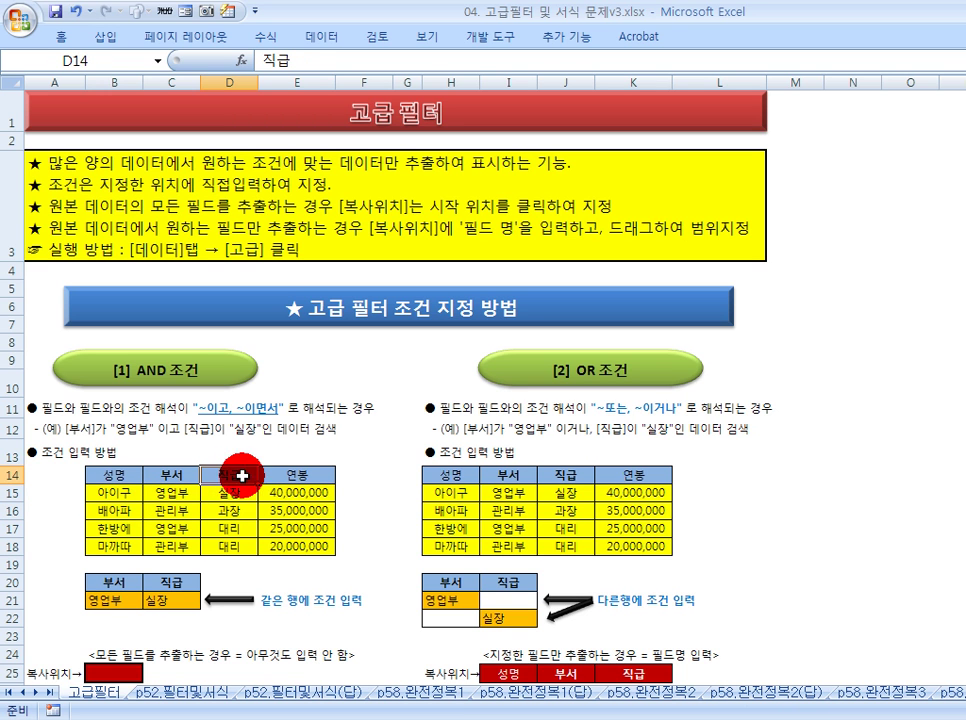
pyautogui.moveTo(100, 492); pyautogui.dragTo(306, 507)
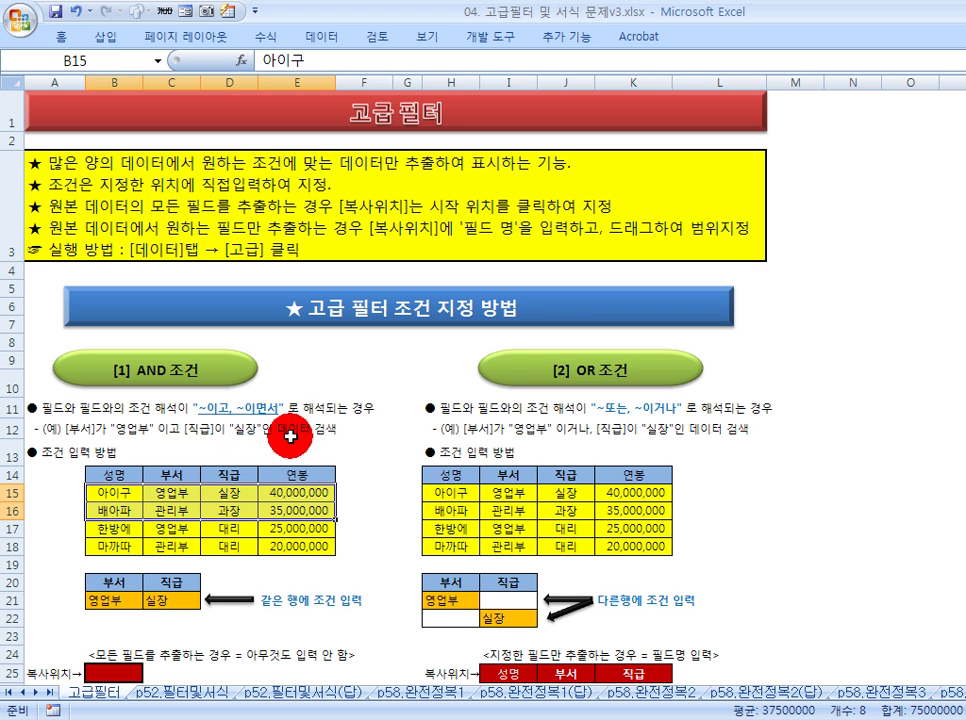
# Step: Compare the 부서 and 직급 headers with their first-record values in the AND example table
pyautogui.click(180, 476)
pyautogui.click(232, 476)
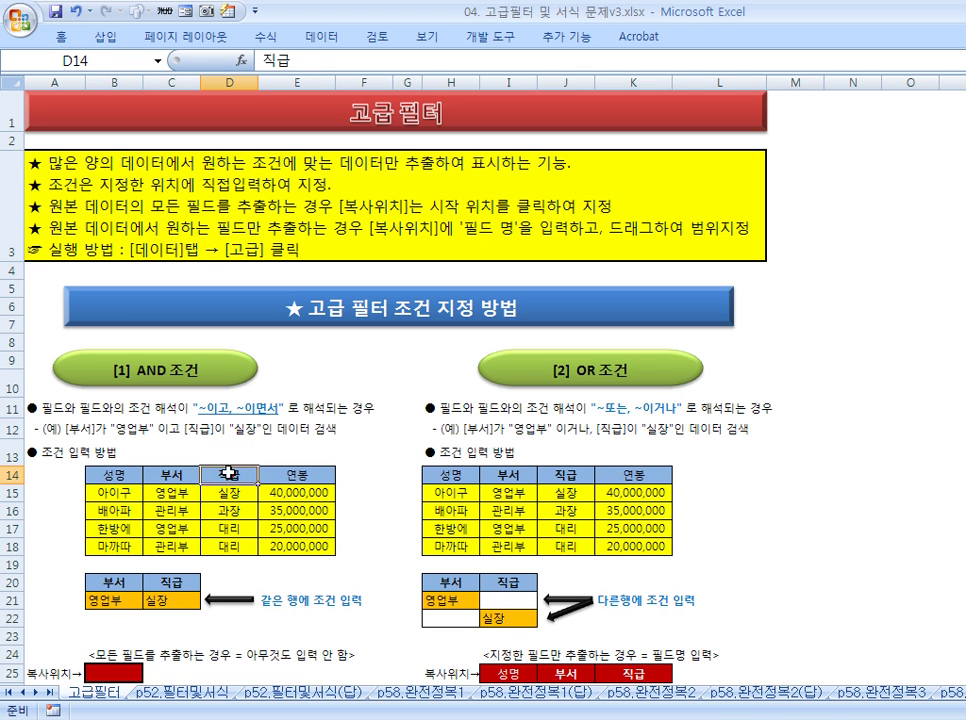
pyautogui.click(179, 452)
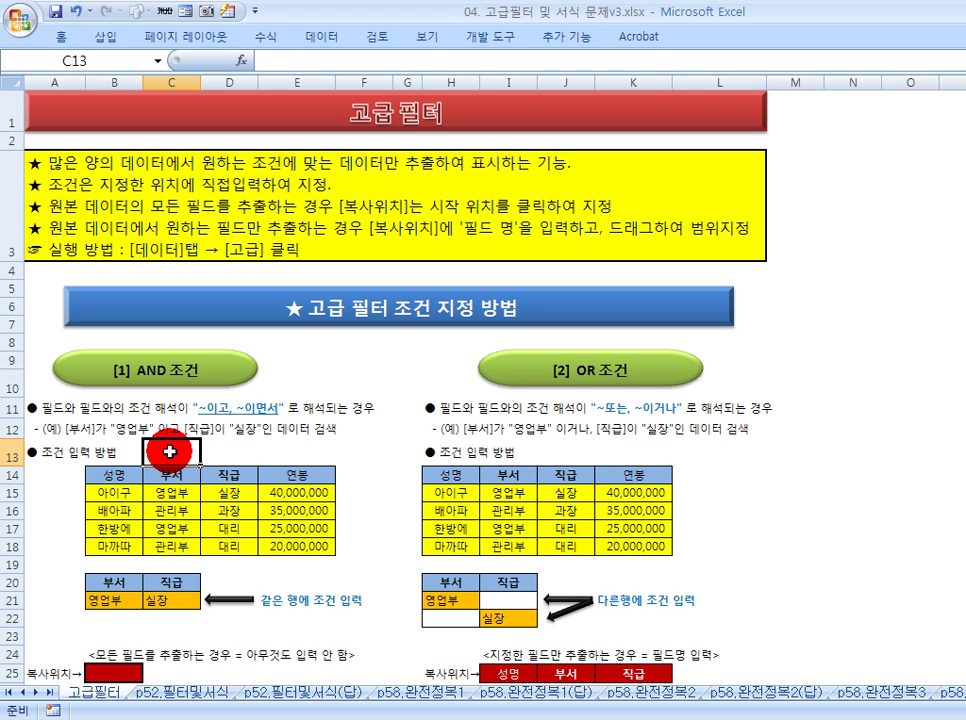
pyautogui.click(178, 478)
pyautogui.click(176, 493)
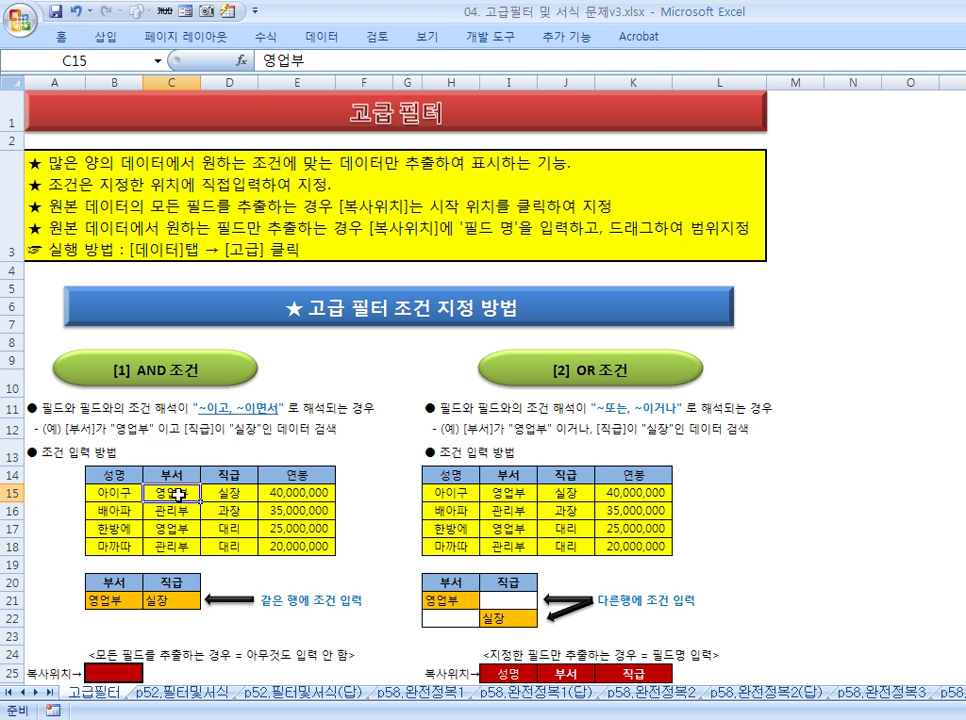
pyautogui.click(241, 476)
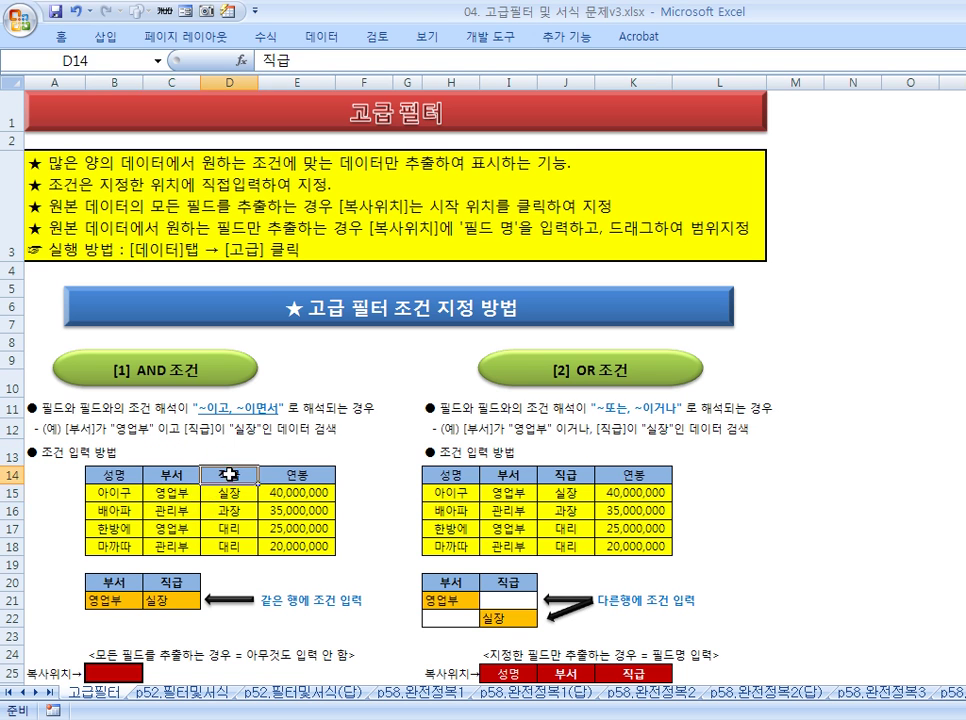
pyautogui.click(232, 495)
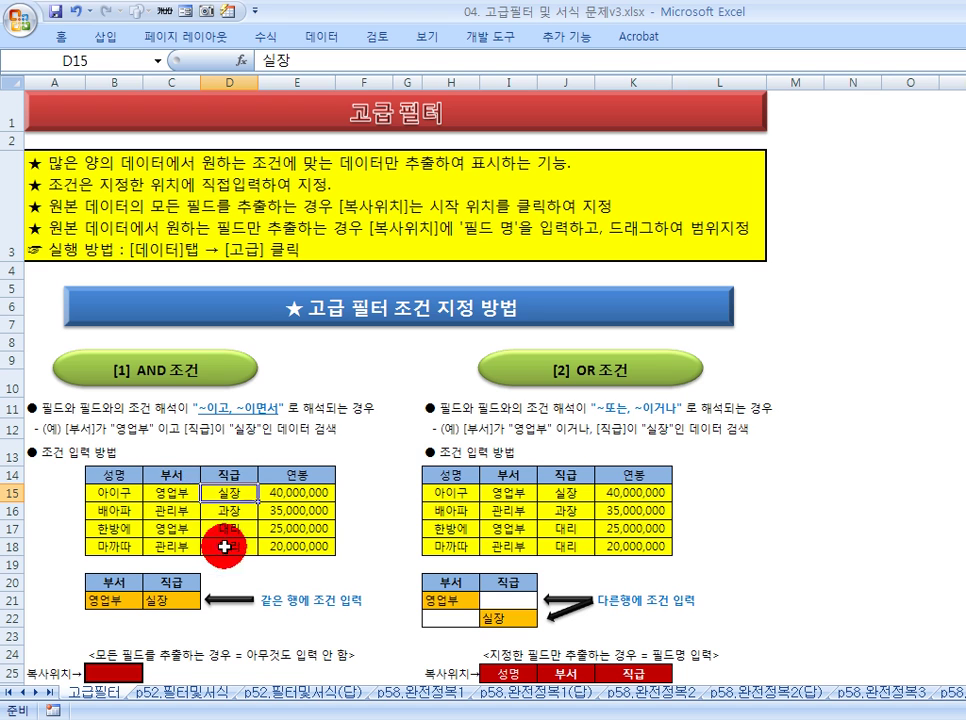
pyautogui.click(168, 452)
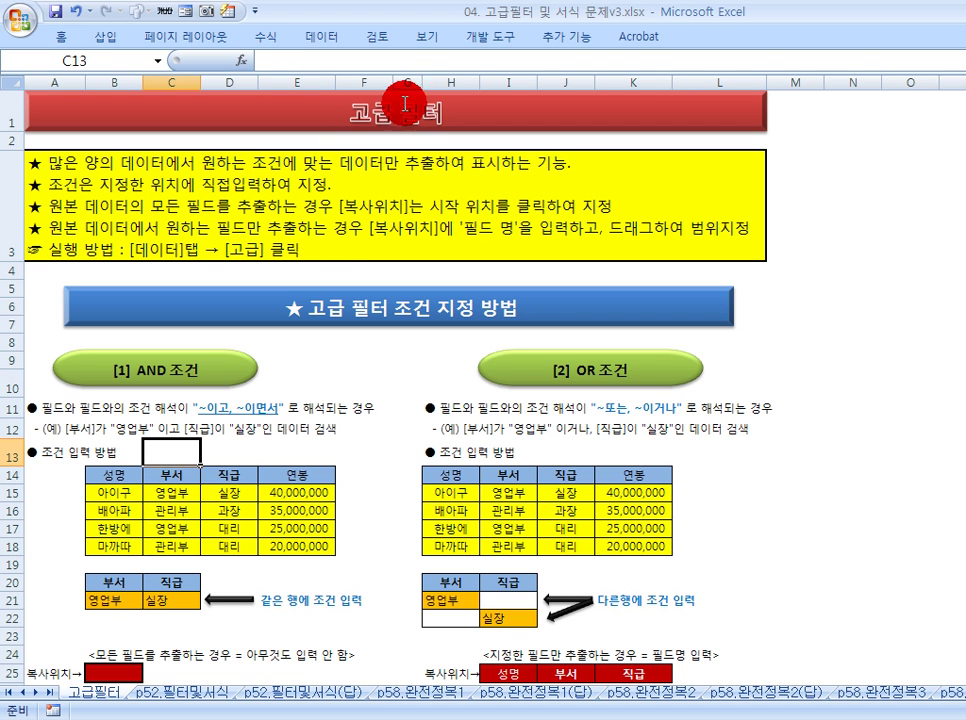
pyautogui.click(286, 455)
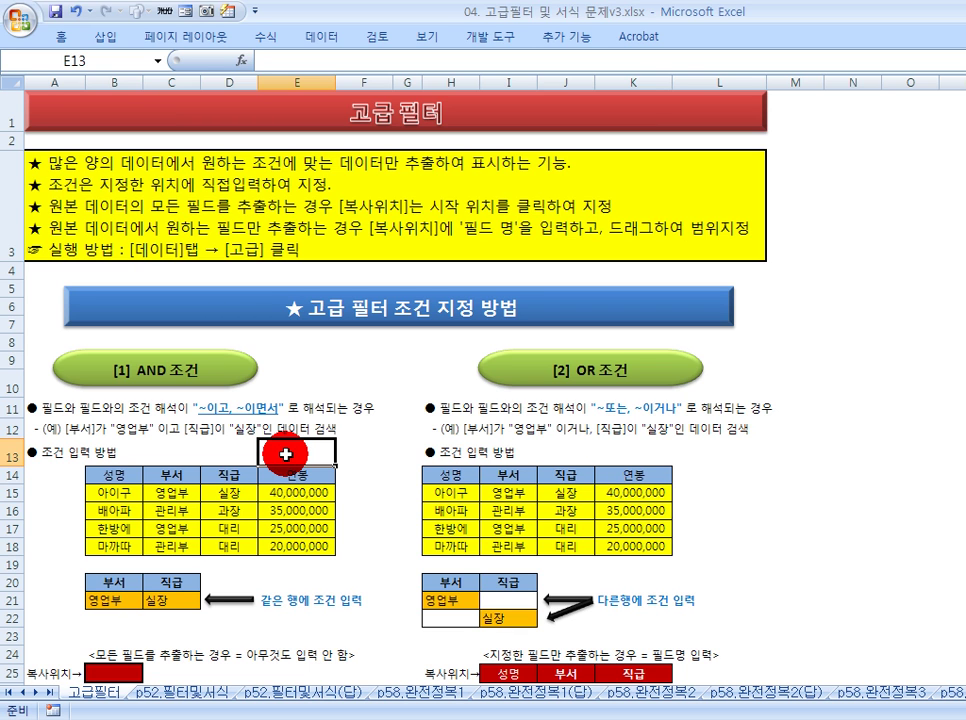
pyautogui.click(307, 362)
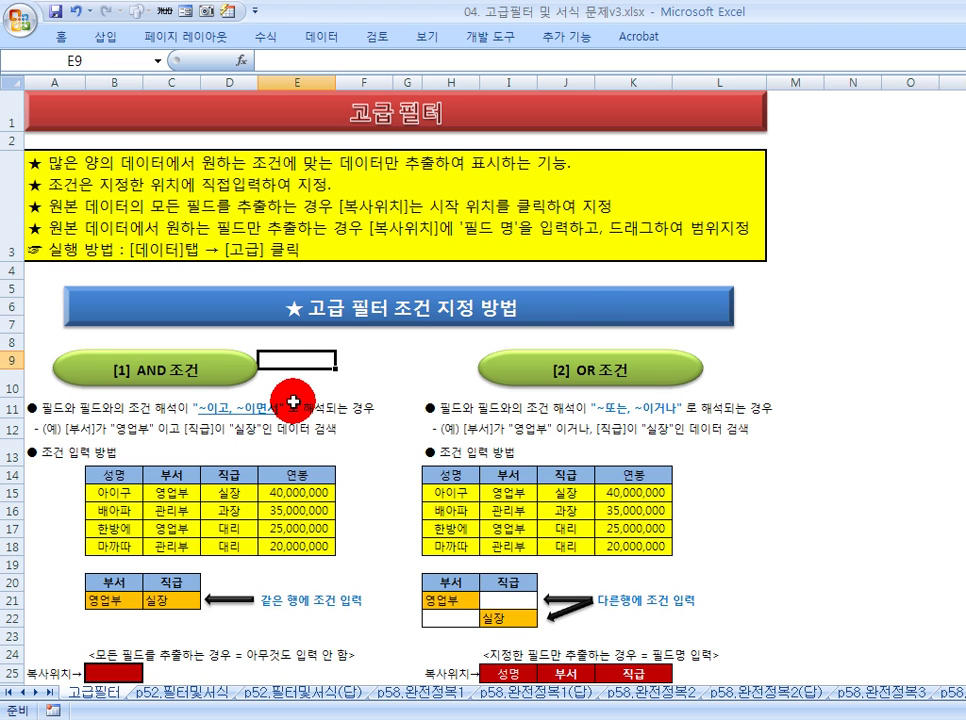
# Step: Check the AND example's 부서 "영업부" condition in row 12 against the table's 부서 column
pyautogui.keyDown('ctrl'); pyautogui.scroll(1, 293, 401); pyautogui.keyUp('ctrl')
pyautogui.scroll(-2, 378, 367)
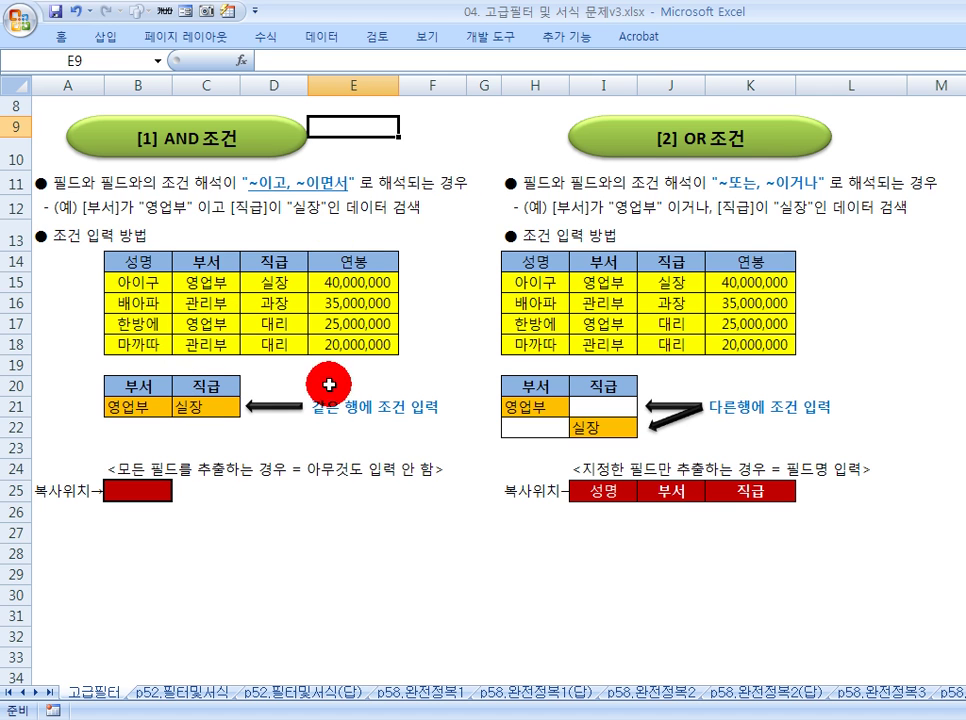
pyautogui.click(118, 210)
pyautogui.click(143, 263)
pyautogui.moveTo(143, 263); pyautogui.dragTo(360, 345)
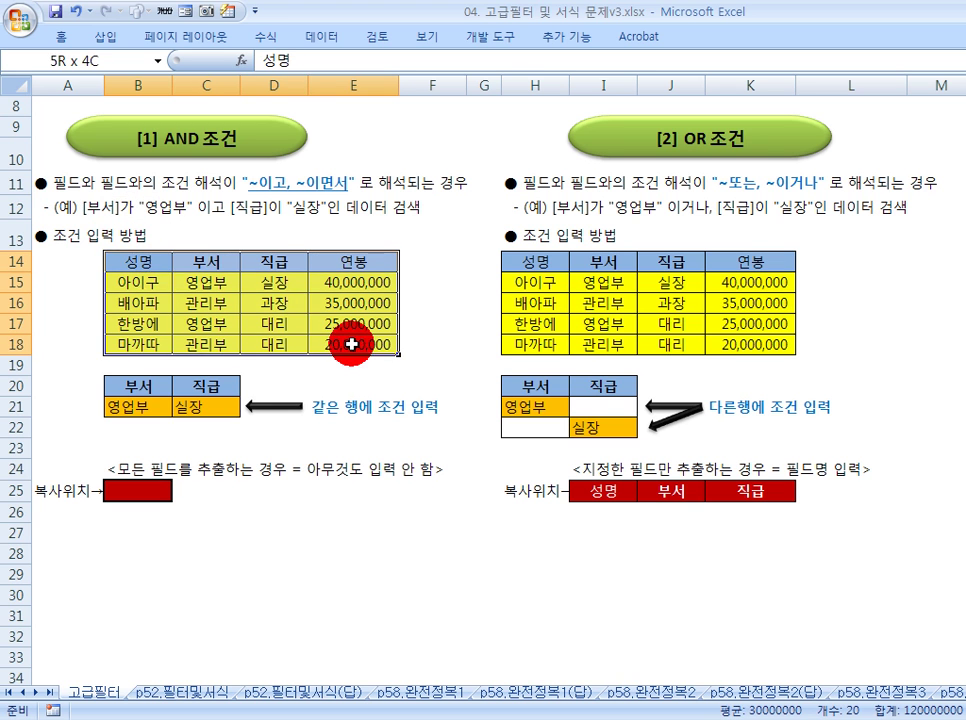
pyautogui.click(106, 207)
pyautogui.click(207, 263)
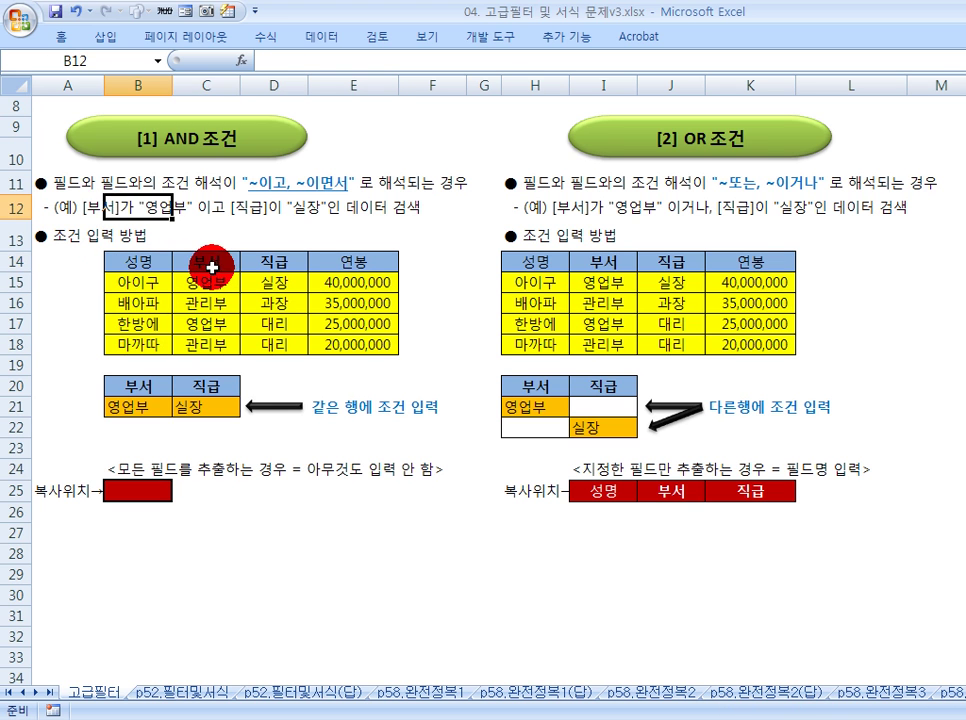
pyautogui.moveTo(203, 281); pyautogui.dragTo(207, 345)
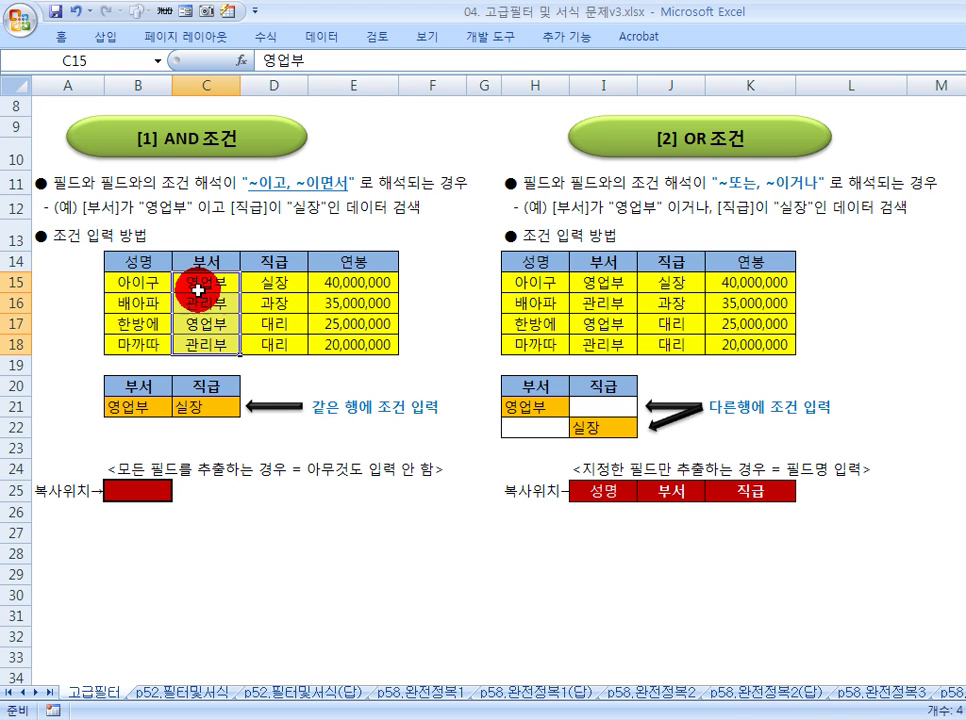
pyautogui.click(145, 208)
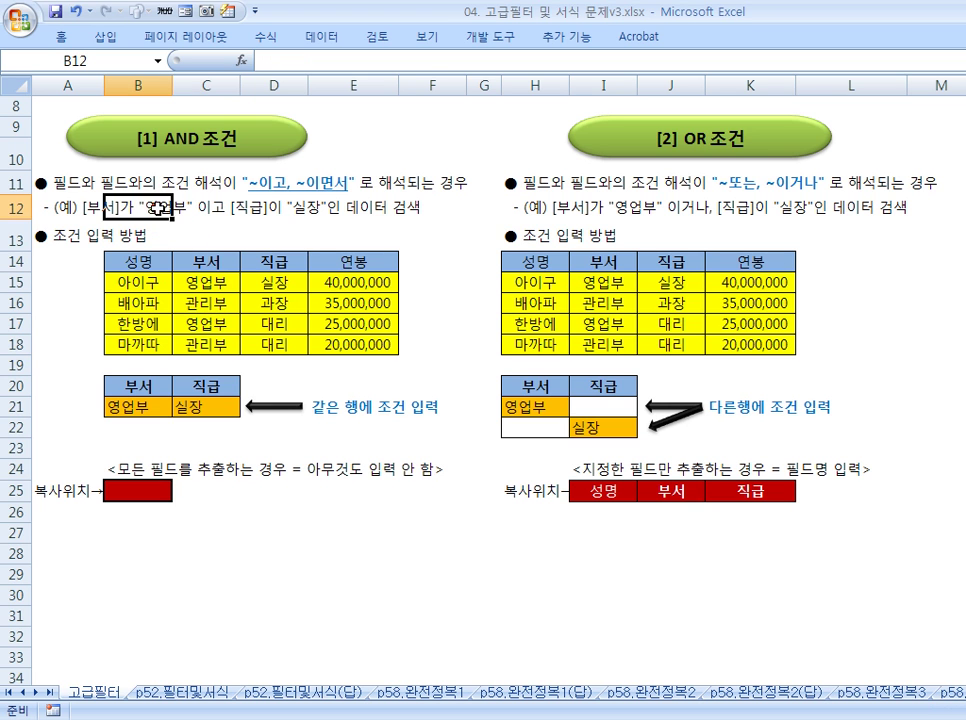
pyautogui.click(205, 209)
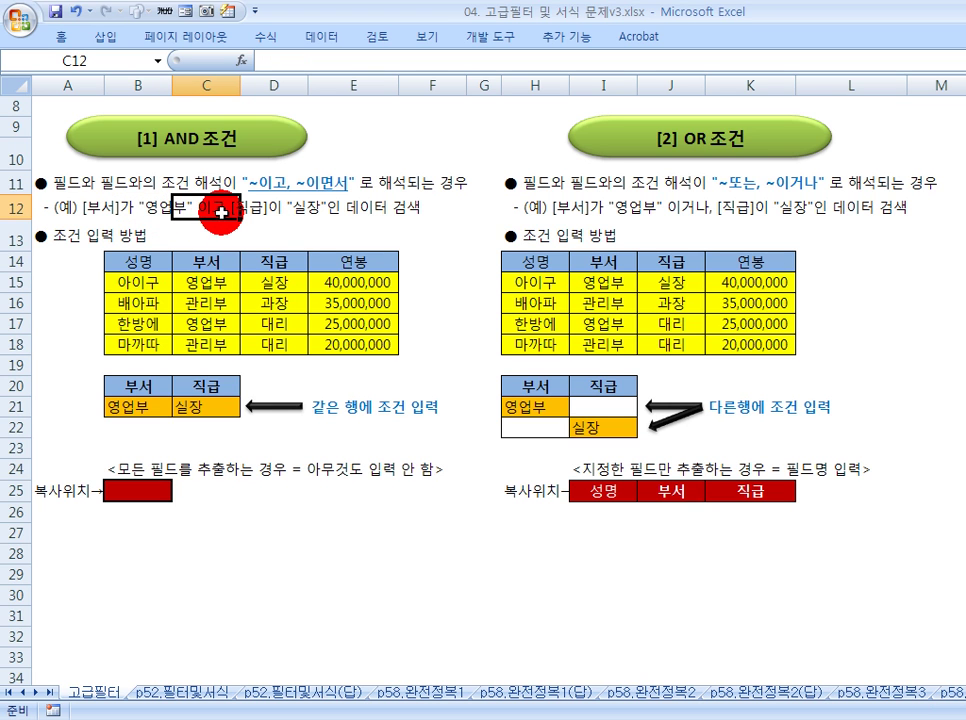
pyautogui.click(205, 283)
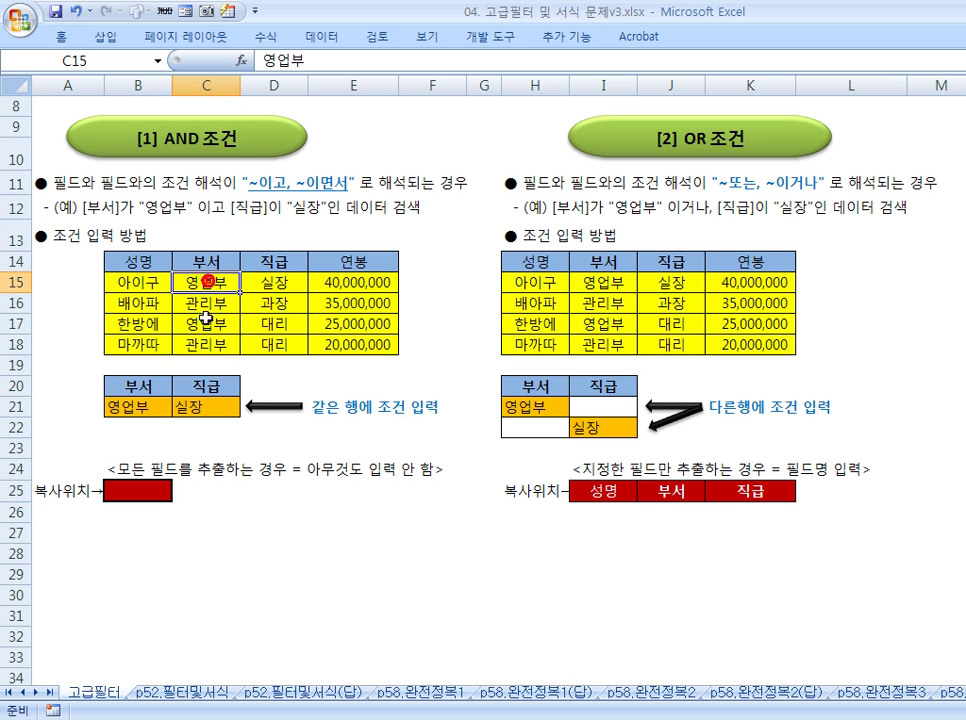
pyautogui.click(205, 324)
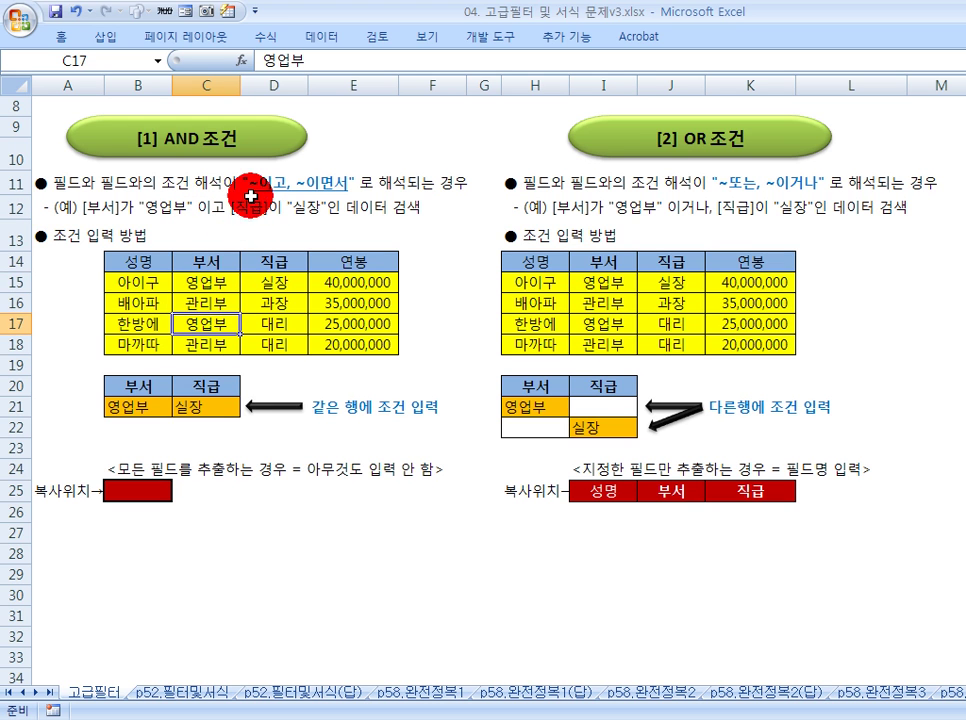
# Step: Check the AND example's 직급 values and how row 11's "~이고, ~이면서" wording links the 부서 and 직급 fields
pyautogui.click(285, 267)
pyautogui.moveTo(275, 284); pyautogui.dragTo(271, 346)
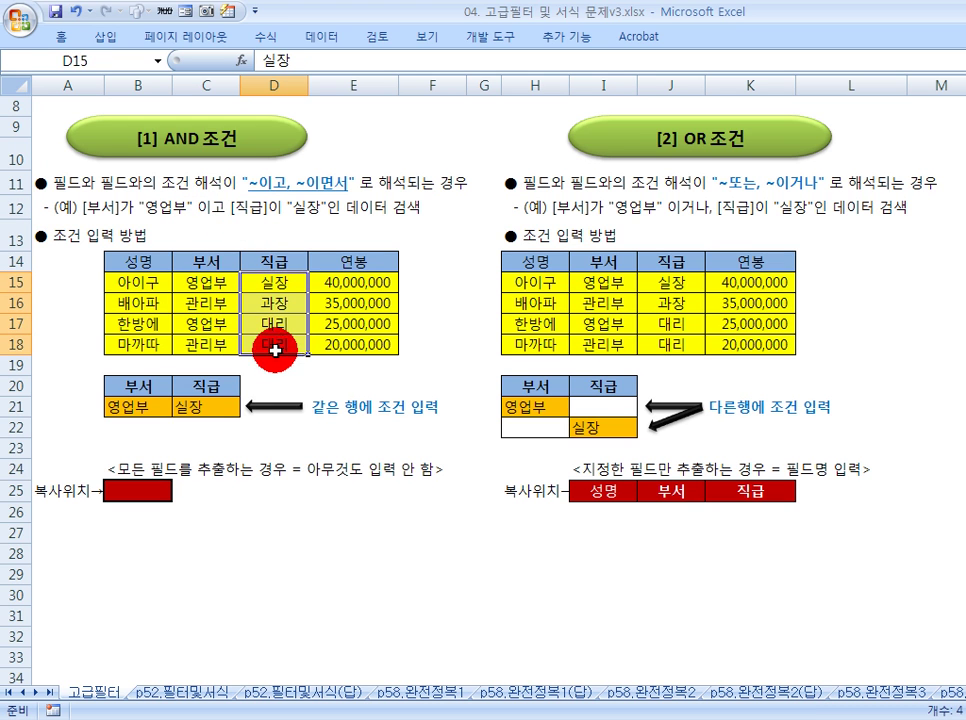
pyautogui.click(207, 258)
pyautogui.click(279, 258)
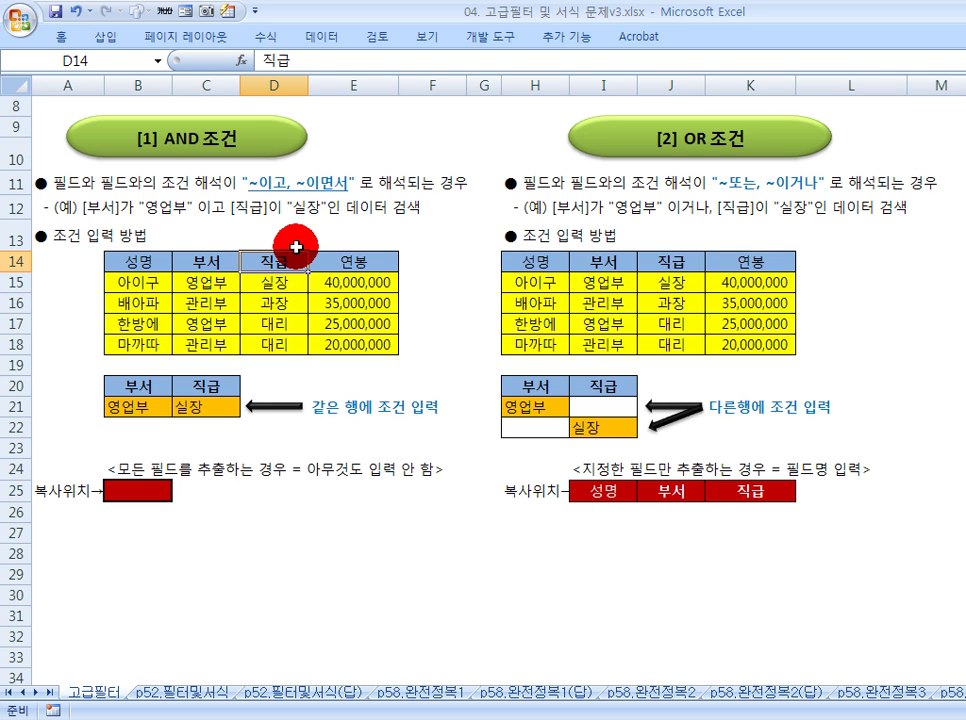
pyautogui.click(207, 260)
pyautogui.click(272, 260)
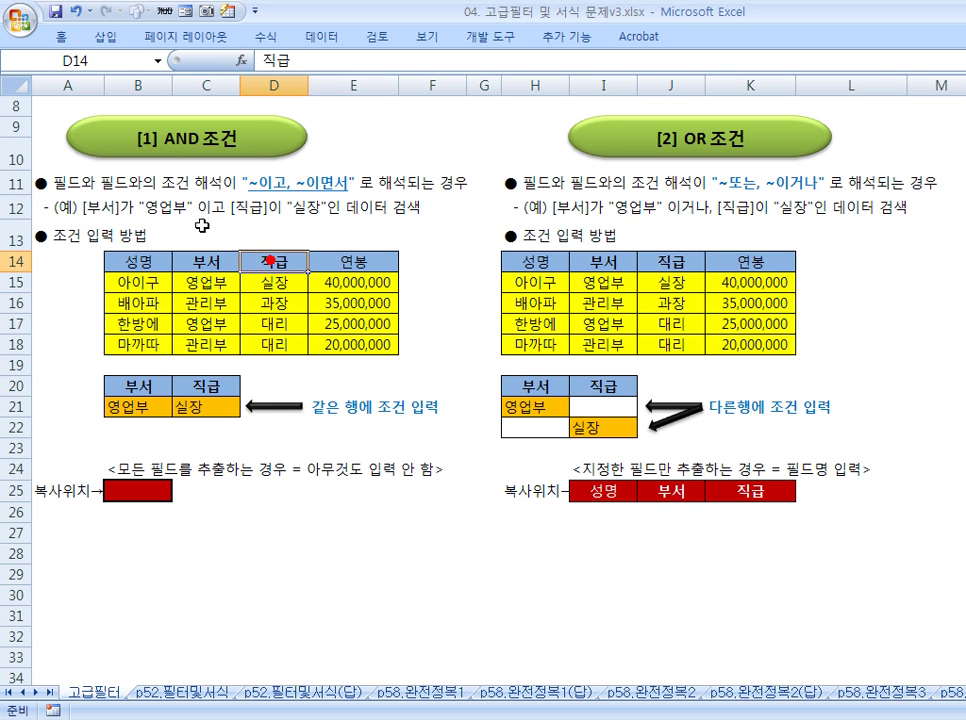
pyautogui.click(209, 209)
pyautogui.press('Left')
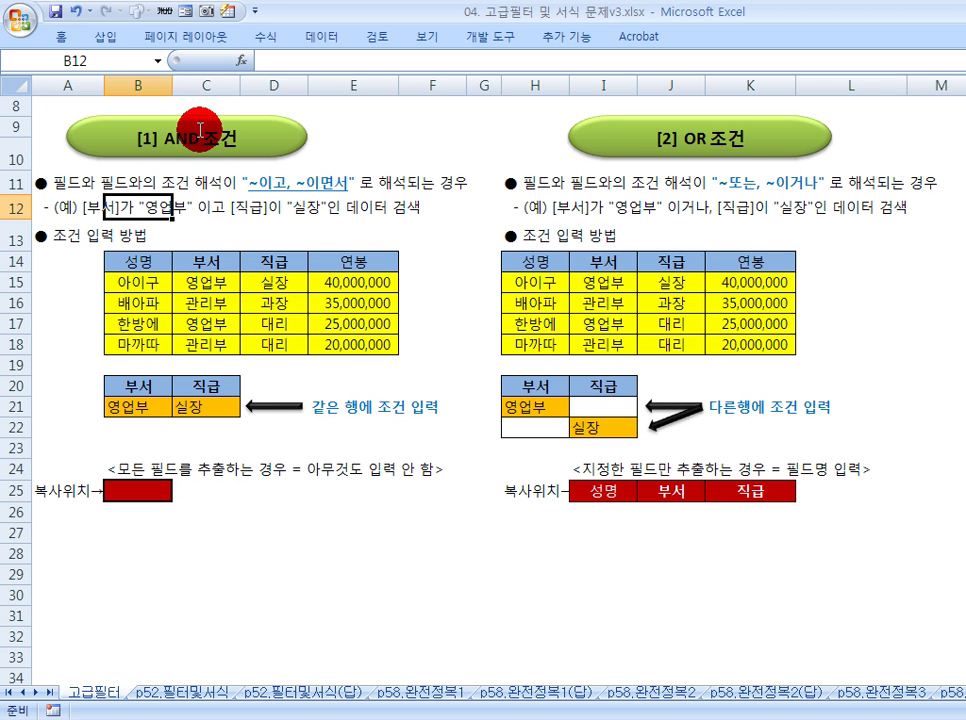
pyautogui.click(262, 183)
pyautogui.click(333, 183)
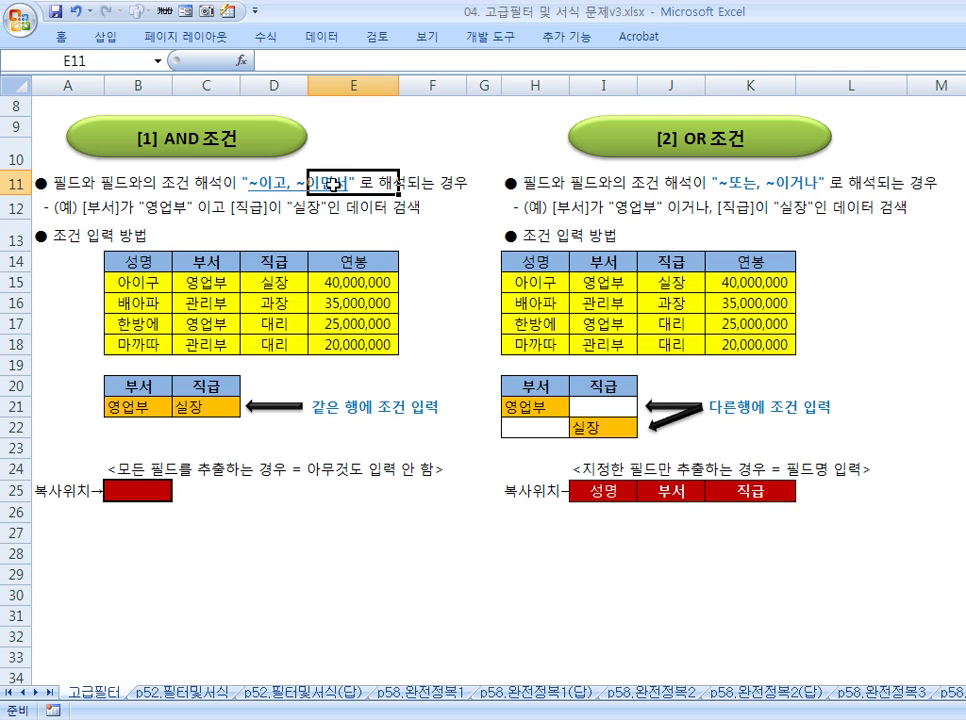
pyautogui.click(330, 237)
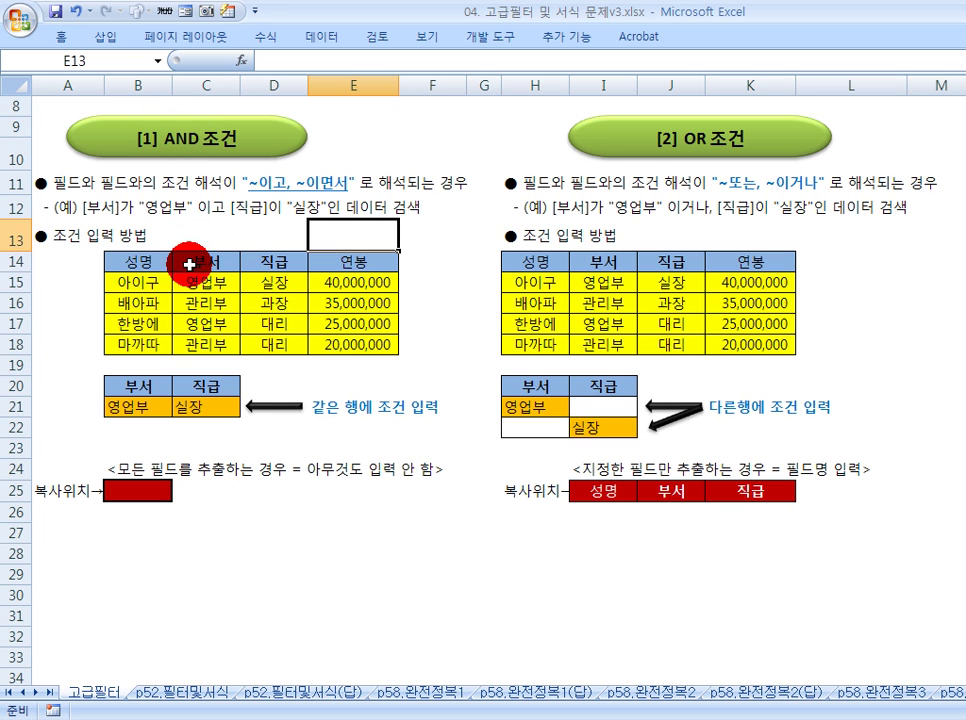
pyautogui.moveTo(205, 263); pyautogui.dragTo(205, 341)
pyautogui.moveTo(280, 262); pyautogui.dragTo(280, 288)
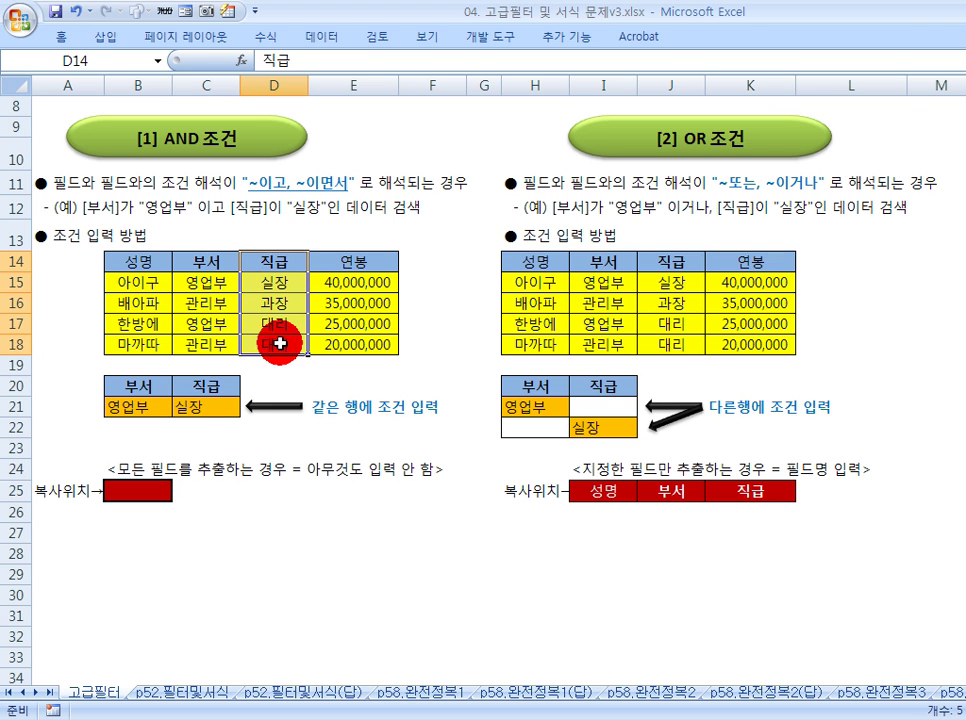
# Step: Review the AND criteria range B20:C21, matching 영업부 under 부서 and 실장 under 직급 in the same row
pyautogui.click(134, 404)
pyautogui.moveTo(134, 404); pyautogui.dragTo(197, 404)
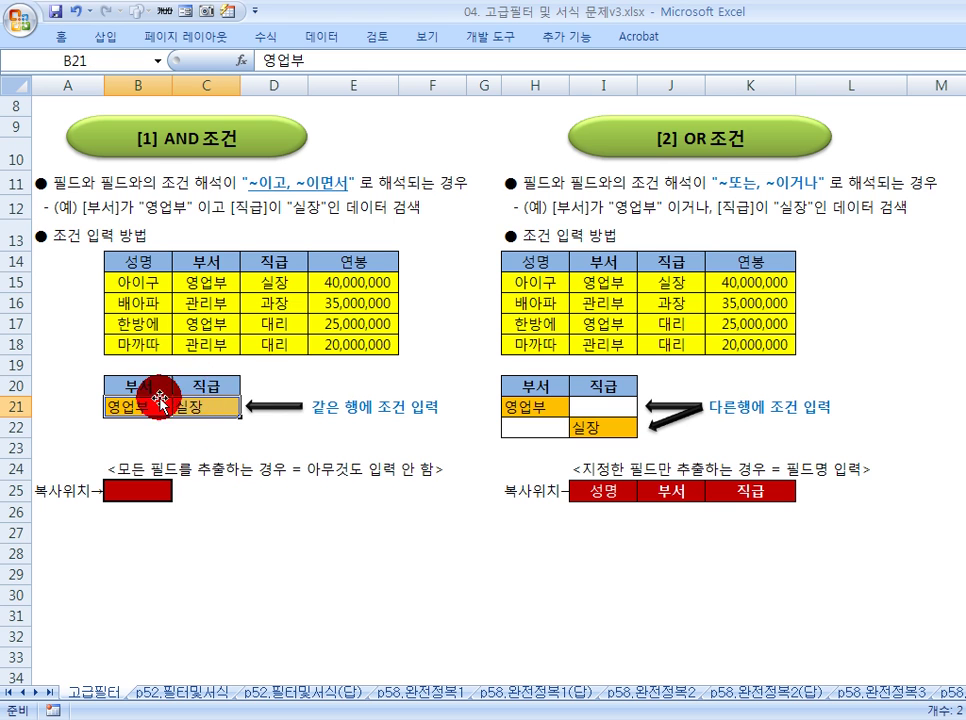
pyautogui.click(148, 368)
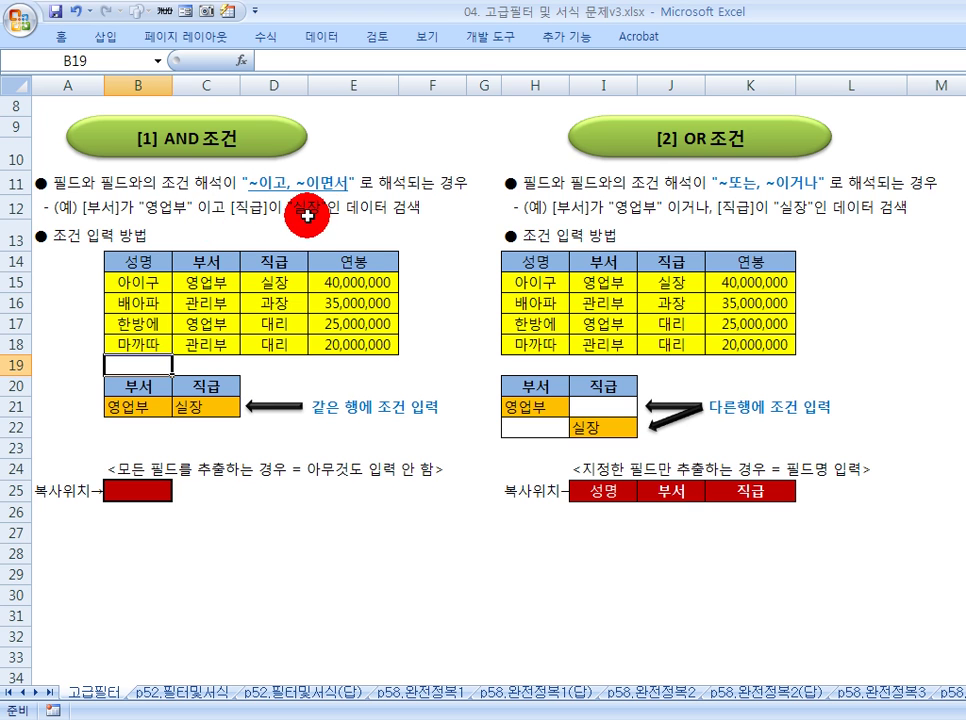
pyautogui.click(134, 383)
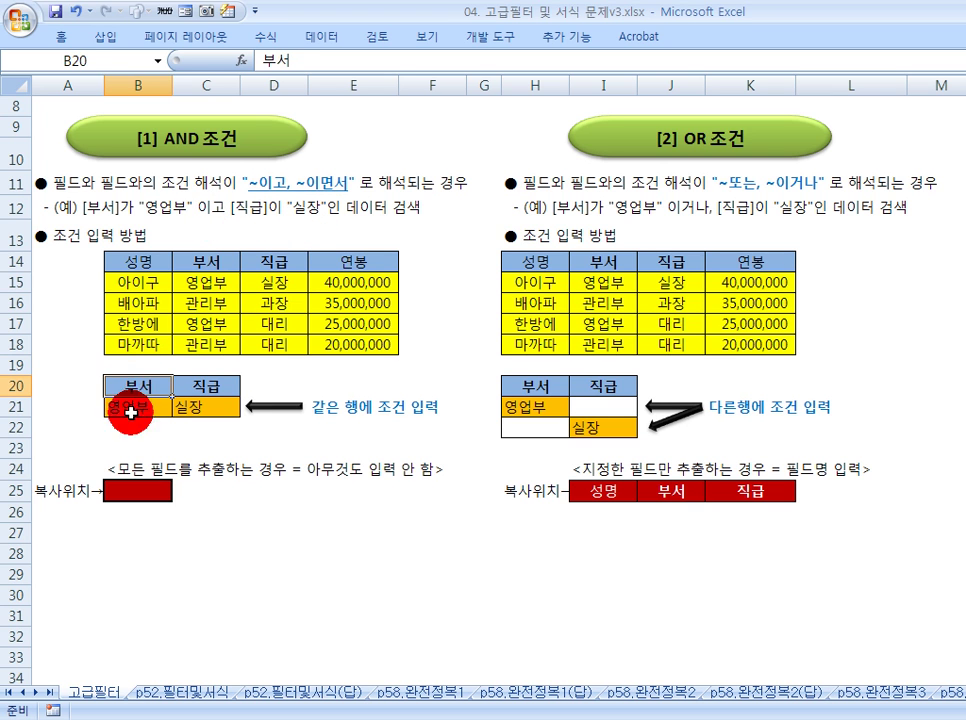
pyautogui.click(130, 410)
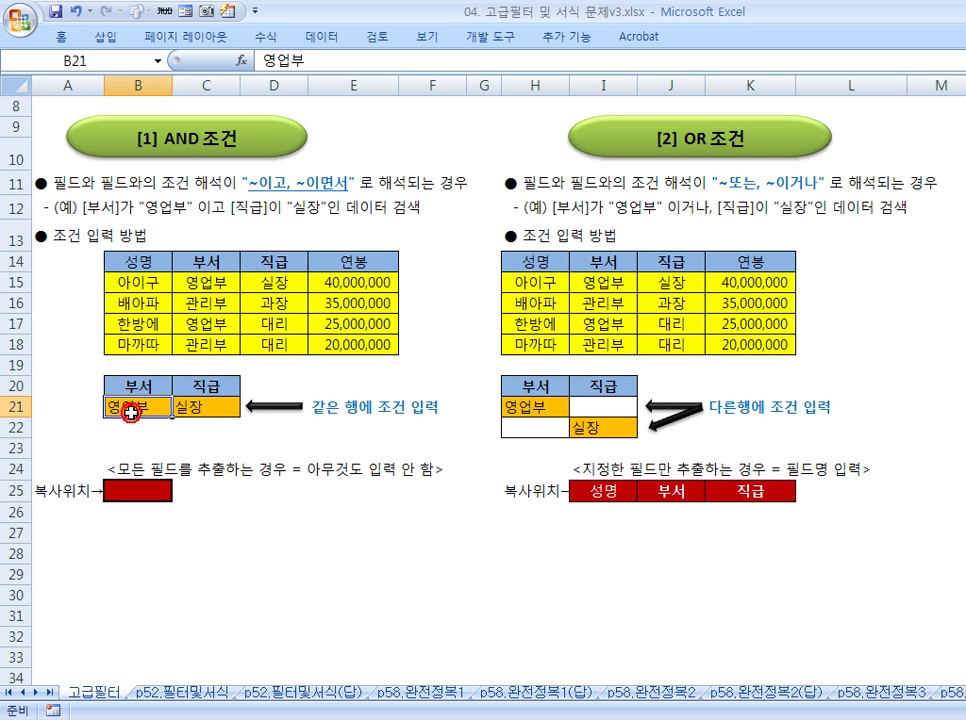
pyautogui.click(201, 383)
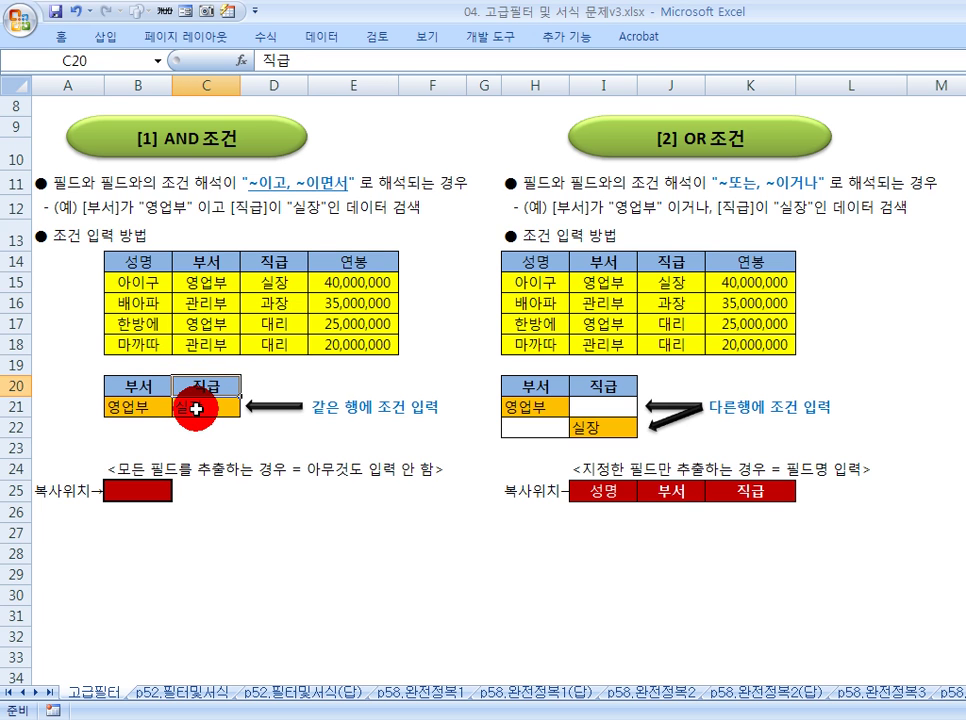
pyautogui.click(196, 408)
pyautogui.click(138, 408)
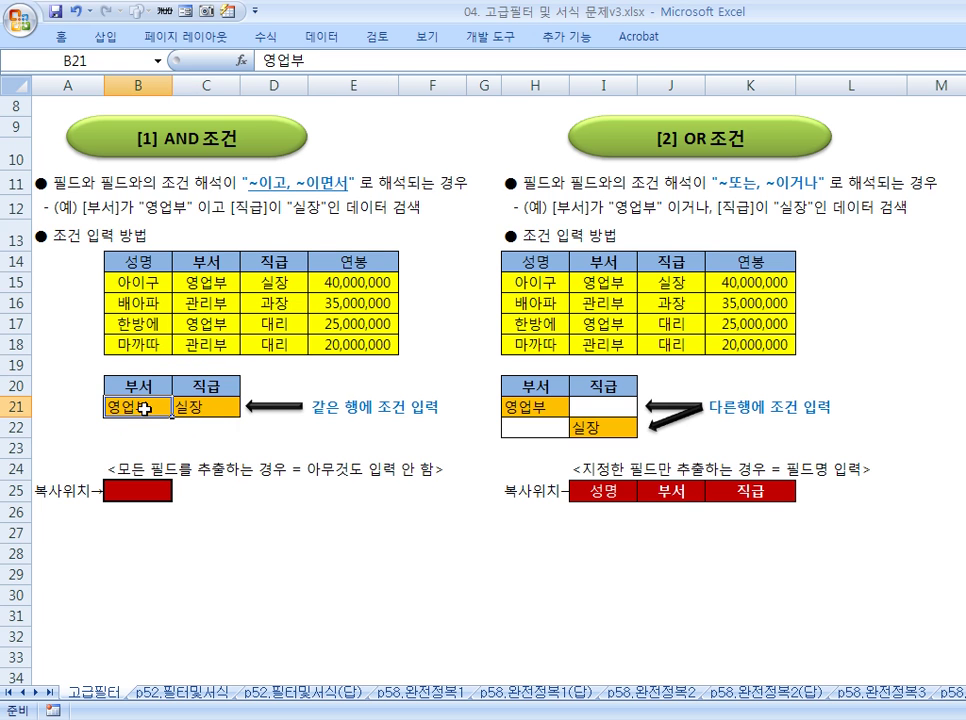
# Step: Compare the AND criteria range B20:C21, with 영업부 and 실장 in one row, against the example sentence in row 12
pyautogui.moveTo(145, 408); pyautogui.dragTo(190, 410)
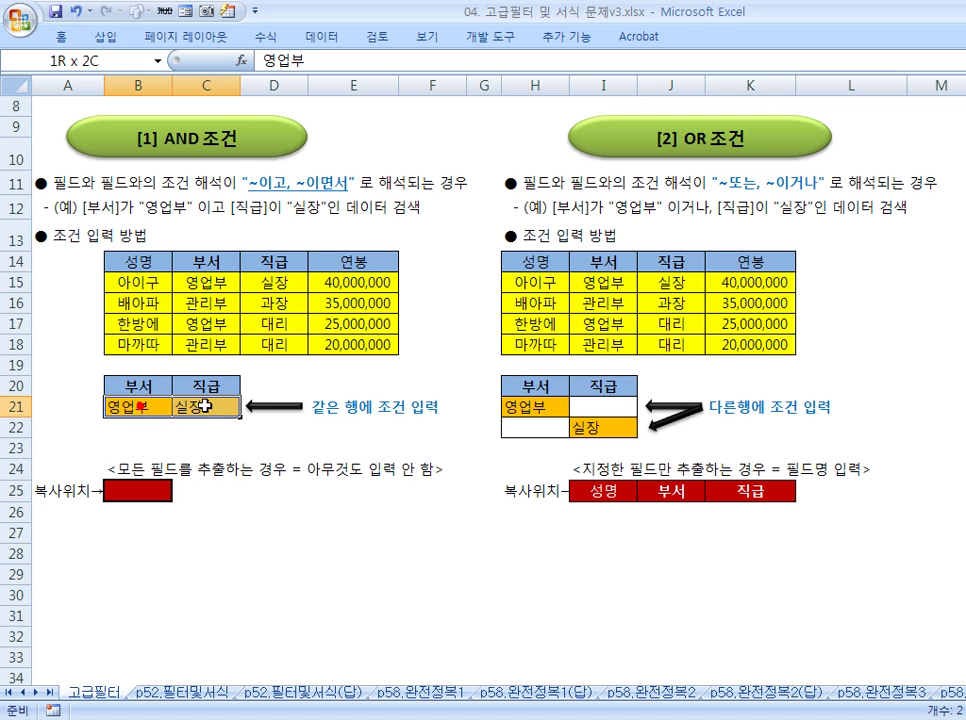
pyautogui.moveTo(119, 405); pyautogui.dragTo(201, 405)
pyautogui.click(205, 445)
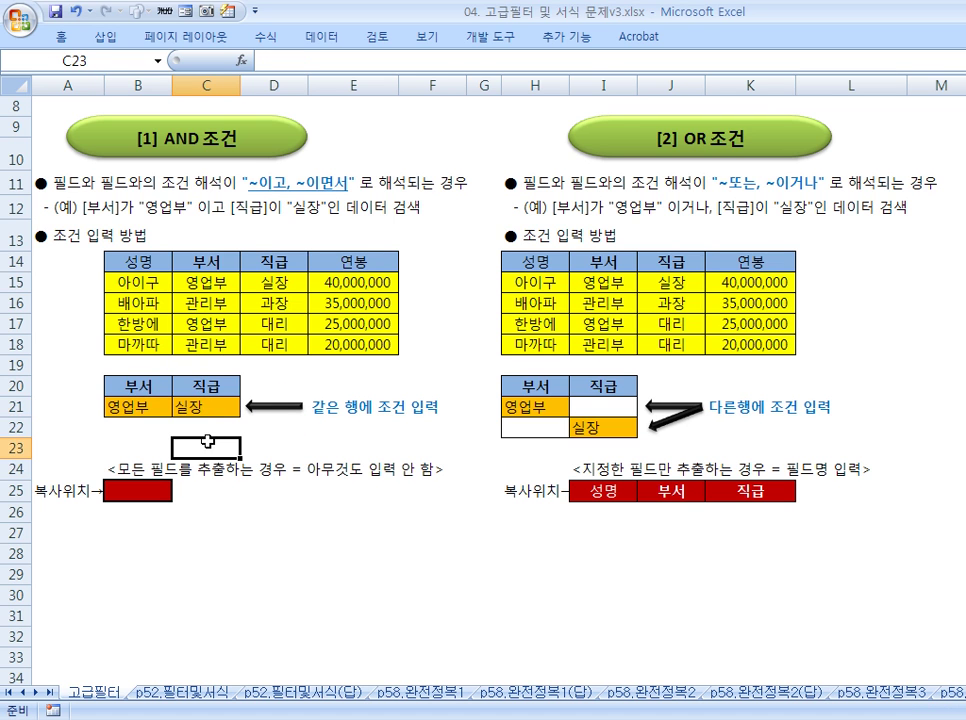
pyautogui.click(90, 207)
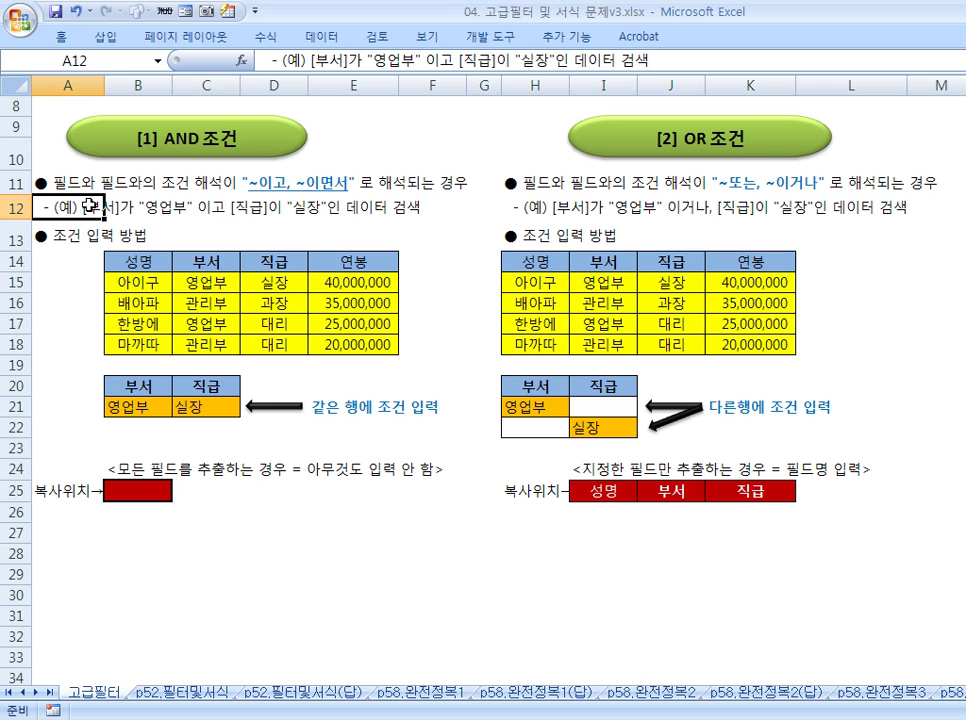
pyautogui.click(138, 384)
pyautogui.moveTo(138, 383); pyautogui.dragTo(203, 405)
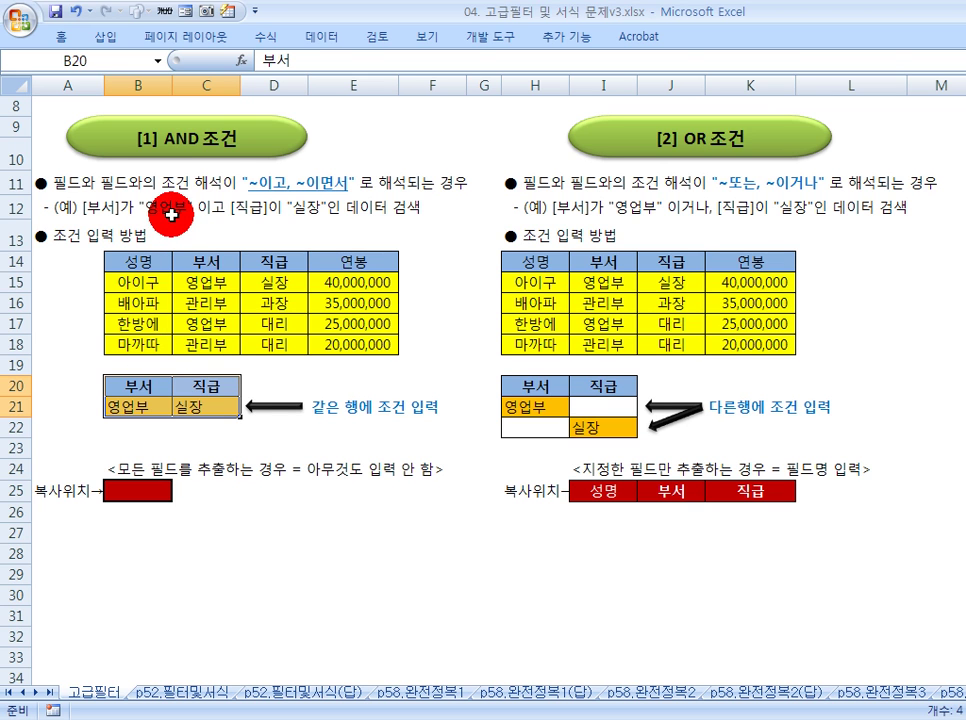
# Step: Check the AND criteria's 부서 and 직급 headers in row 20 against the conditions 영업부 and 실장 beneath them
pyautogui.click(140, 427)
pyautogui.click(155, 406)
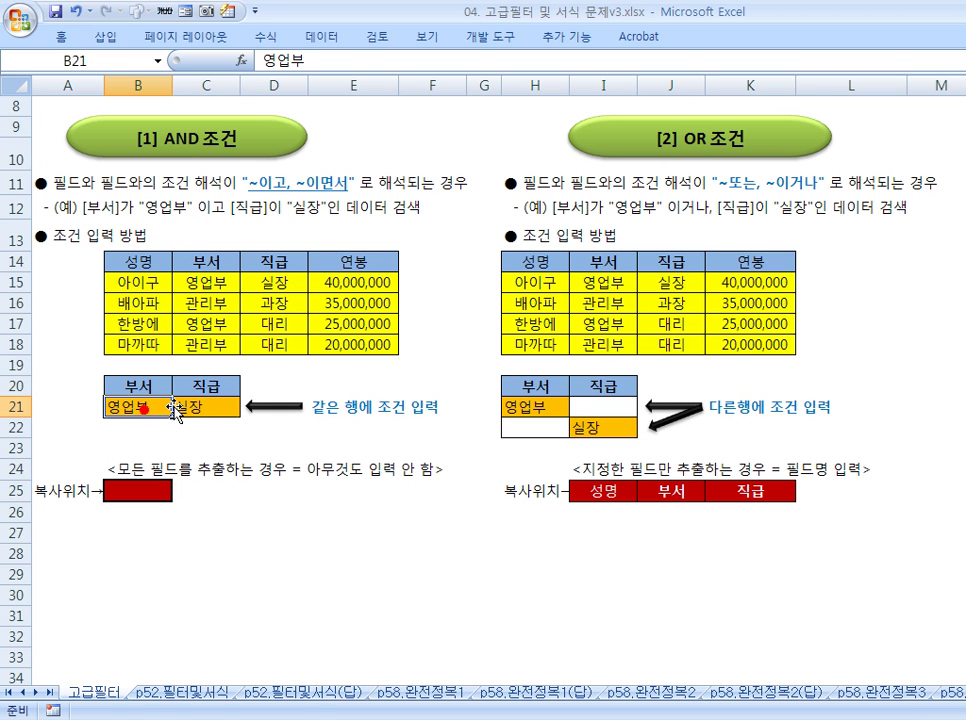
pyautogui.click(186, 405)
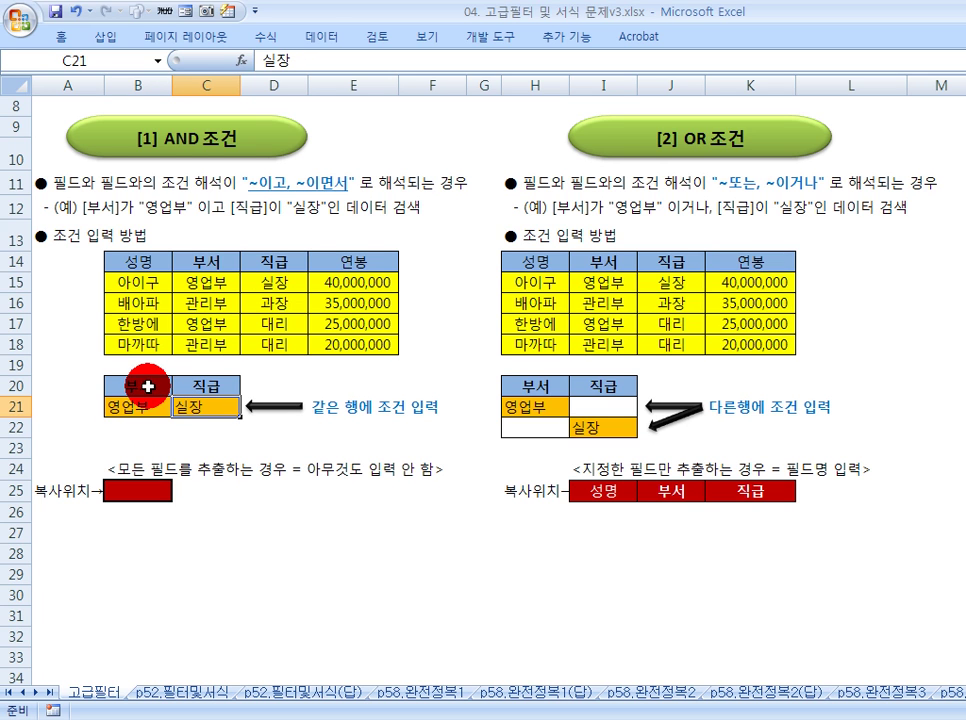
pyautogui.click(147, 386)
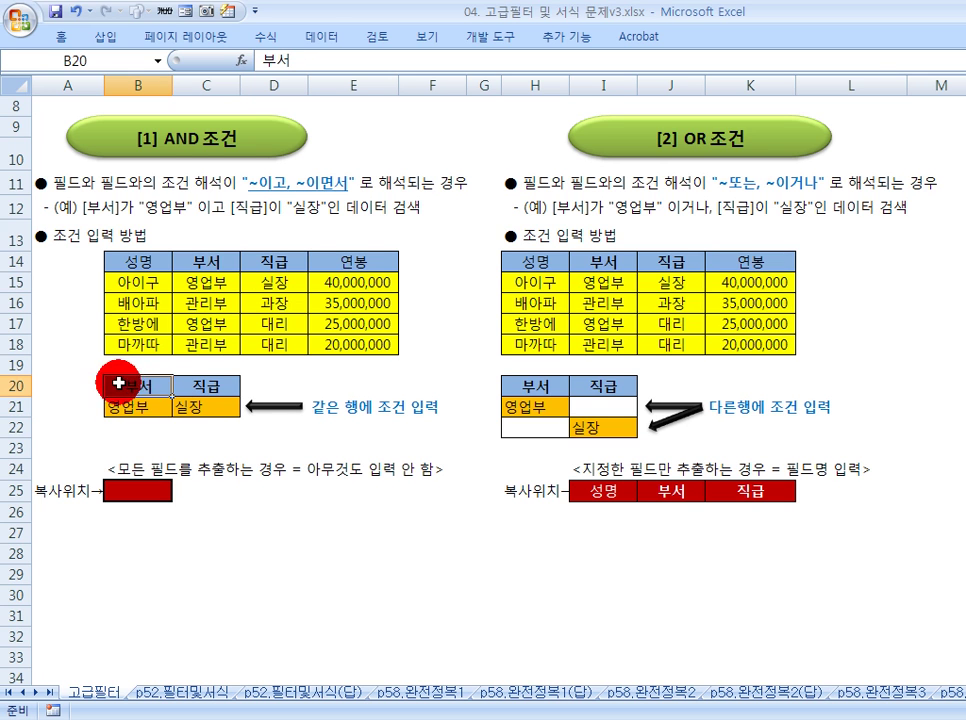
pyautogui.click(131, 410)
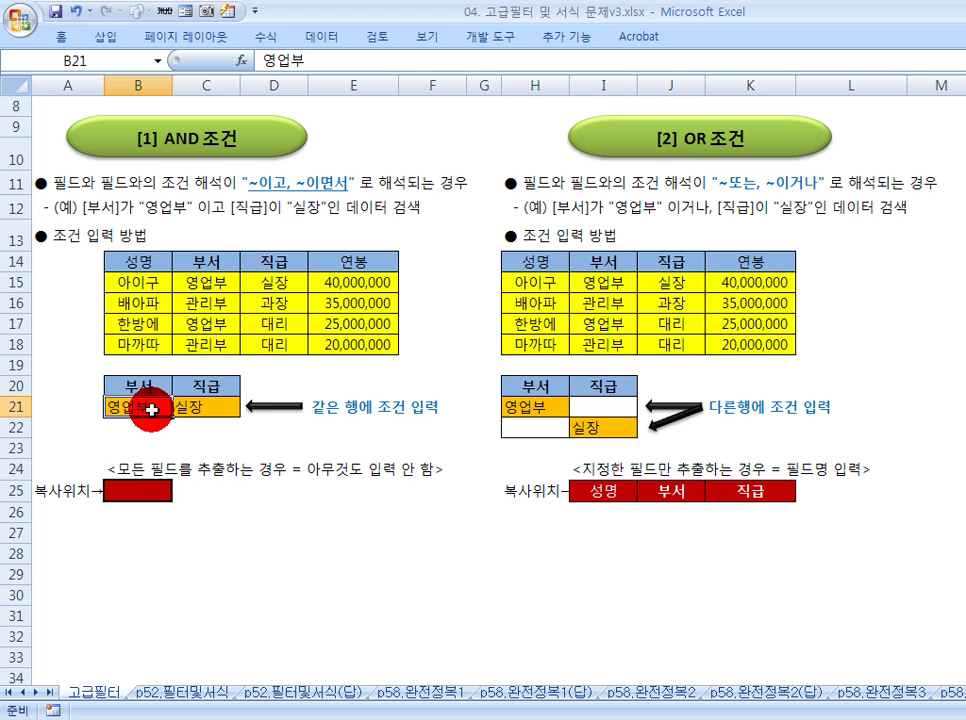
pyautogui.click(206, 386)
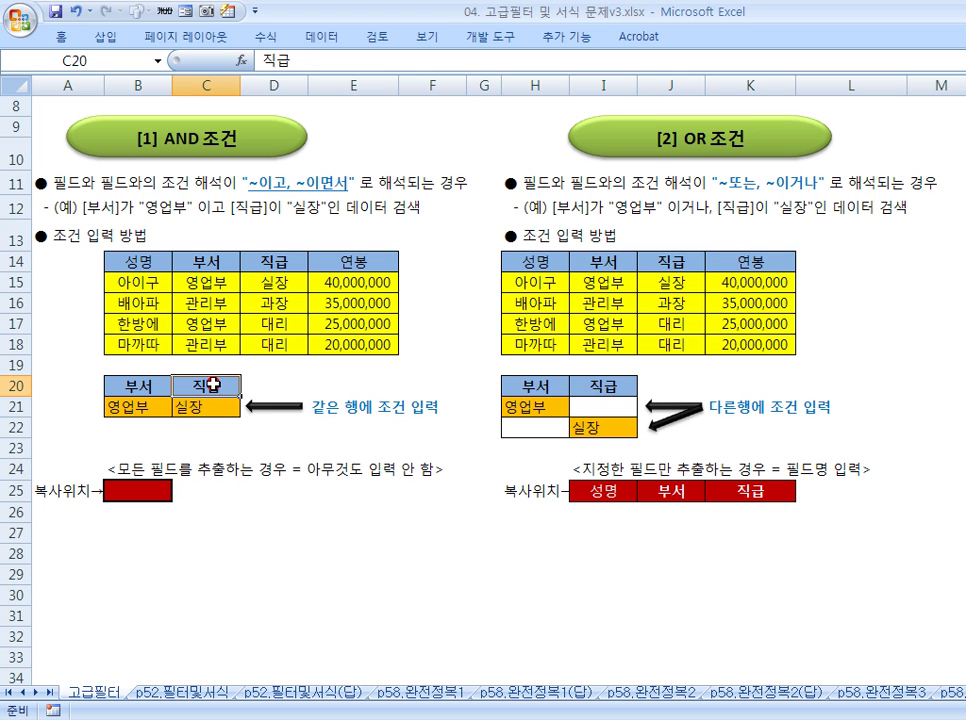
pyautogui.click(206, 411)
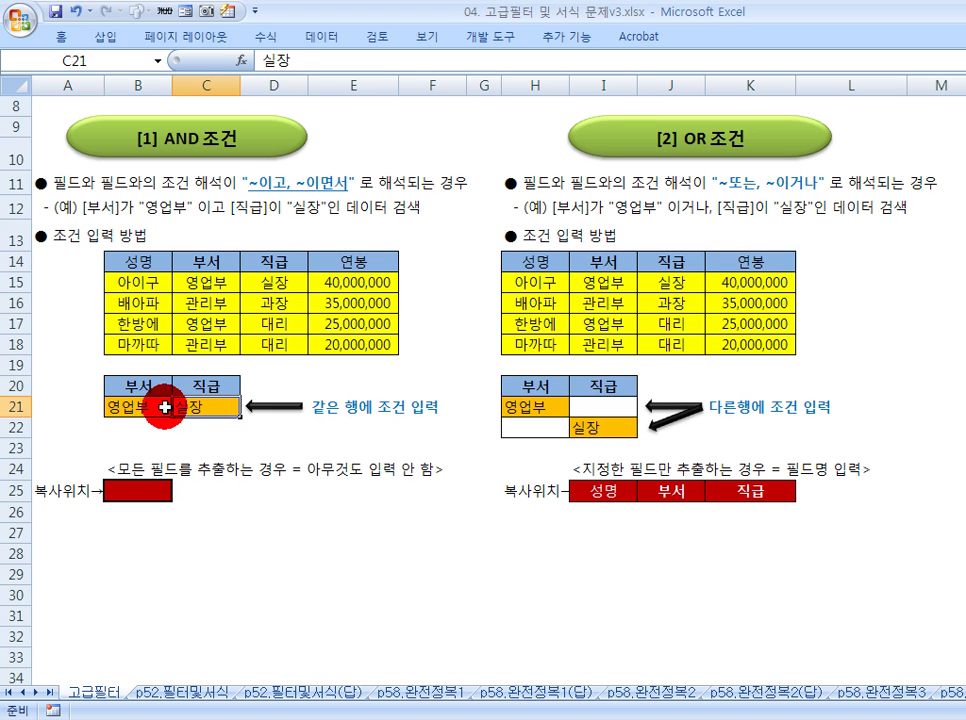
# Step: Compare the AND condition row B21:C21 with the empty row 22 below it
pyautogui.click(127, 431)
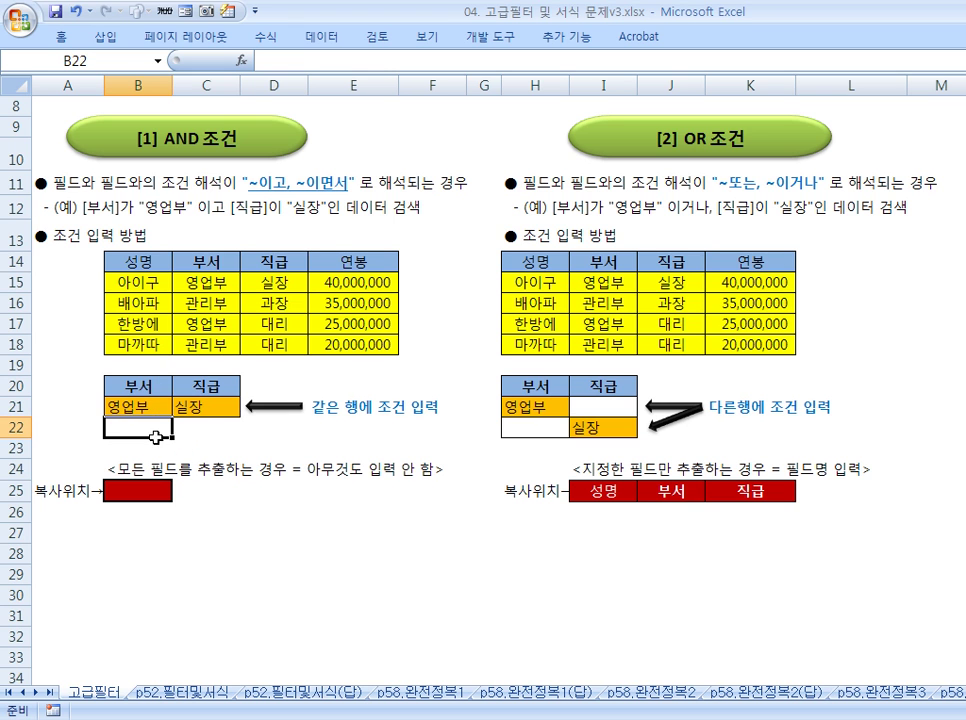
pyautogui.moveTo(200, 410); pyautogui.dragTo(115, 408)
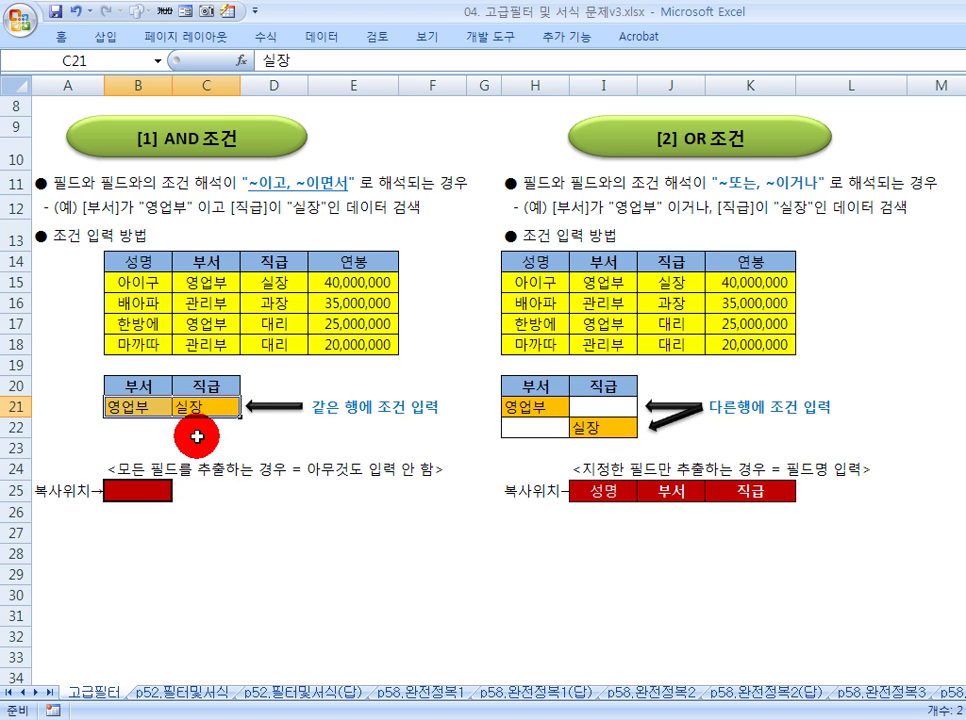
pyautogui.click(197, 436)
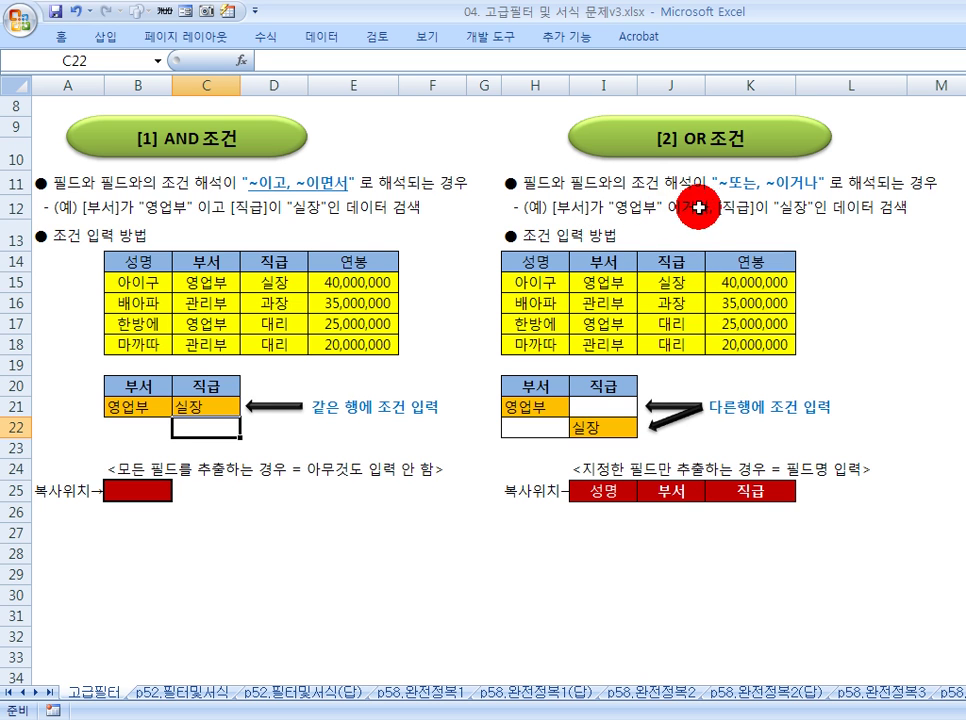
# Step: Examine how the OR criteria place 영업부 in H21 and 실장 in I22, following the "다른행에 조건 입력" note
pyautogui.click(565, 382)
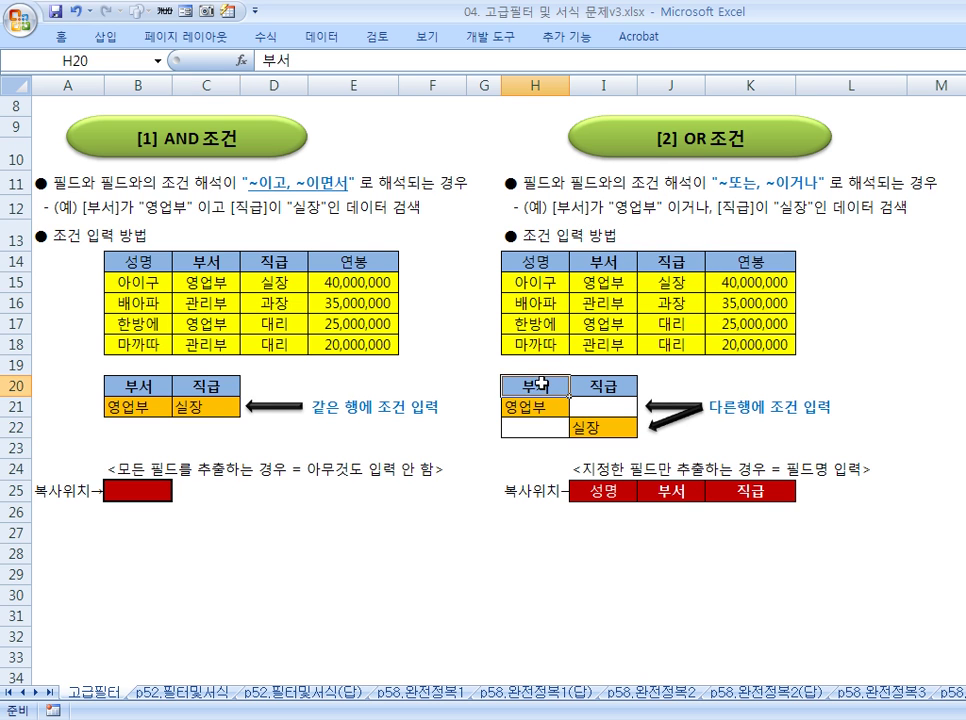
pyautogui.click(518, 403)
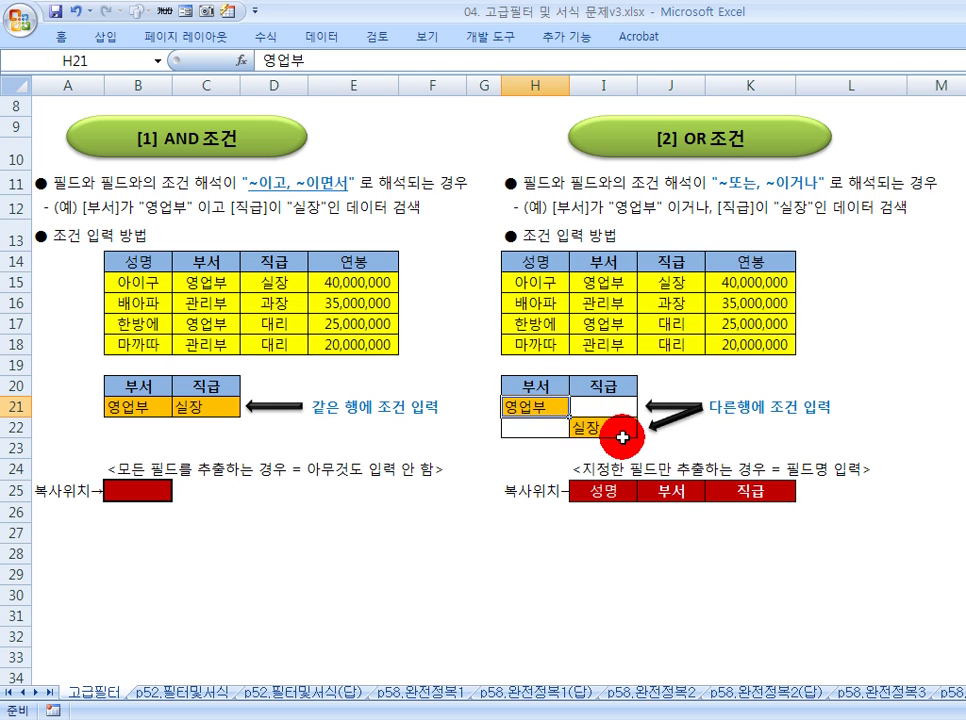
pyautogui.click(735, 406)
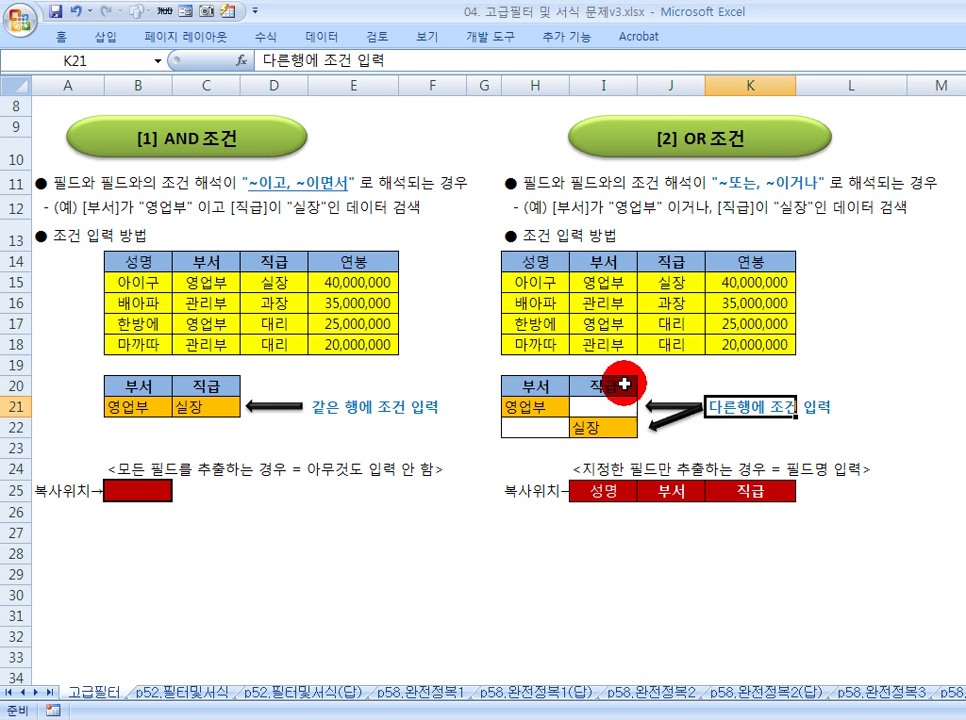
pyautogui.click(614, 385)
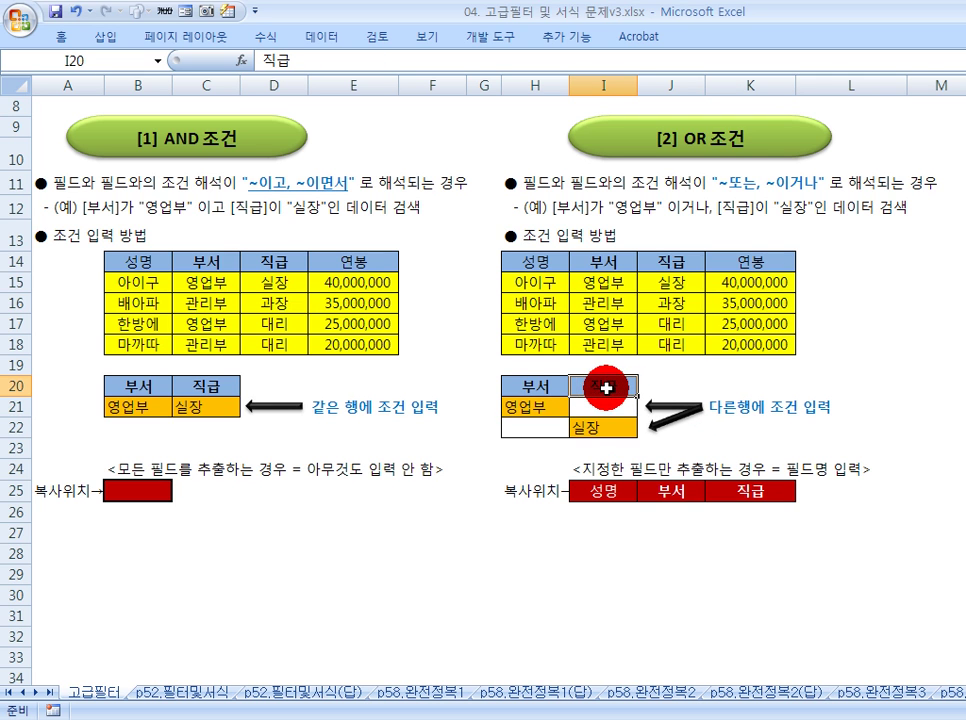
pyautogui.moveTo(545, 405); pyautogui.dragTo(612, 412)
pyautogui.click(610, 429)
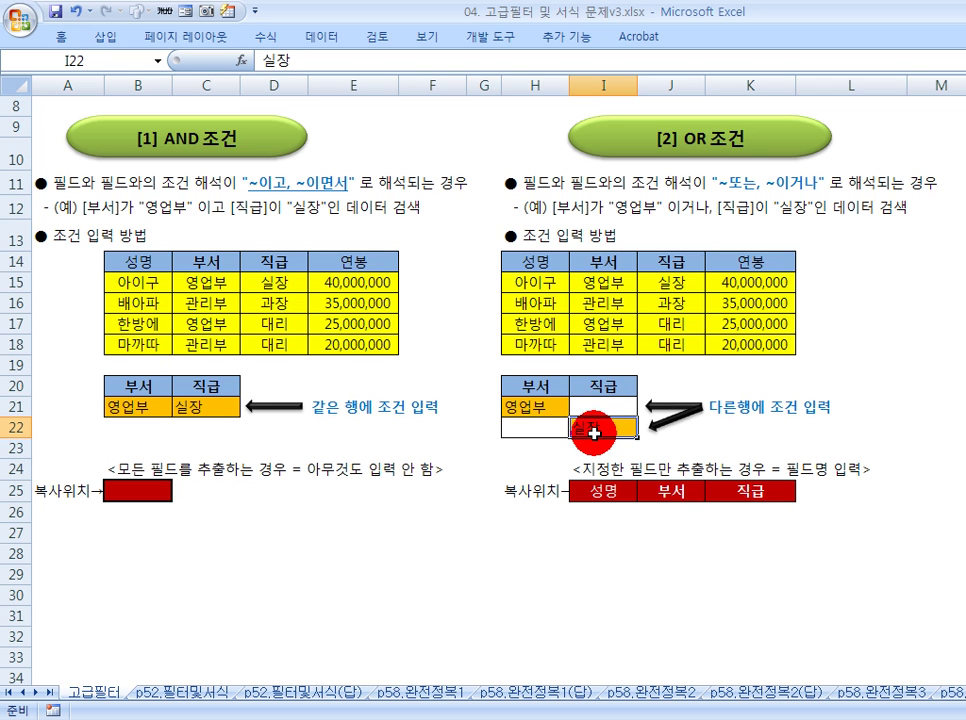
# Step: Review the OR criteria range H20:I22 and its 부서 condition 영업부 in H21
pyautogui.click(484, 383)
pyautogui.moveTo(517, 381); pyautogui.dragTo(610, 423)
pyautogui.click(476, 405)
pyautogui.click(537, 393)
pyautogui.click(537, 405)
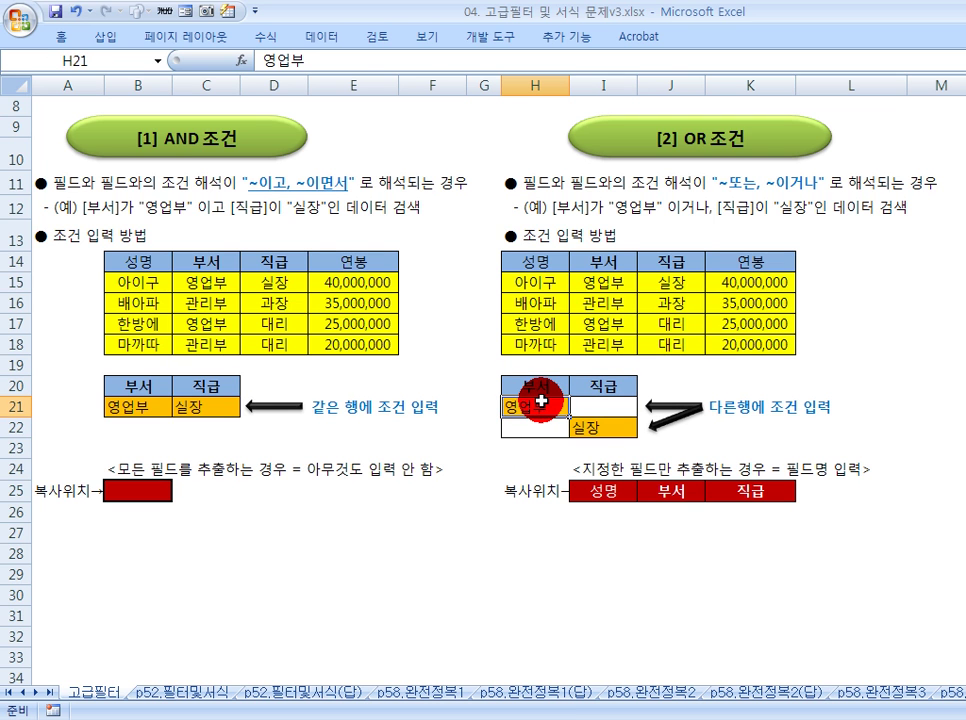
pyautogui.moveTo(530, 457); pyautogui.dragTo(497, 520)
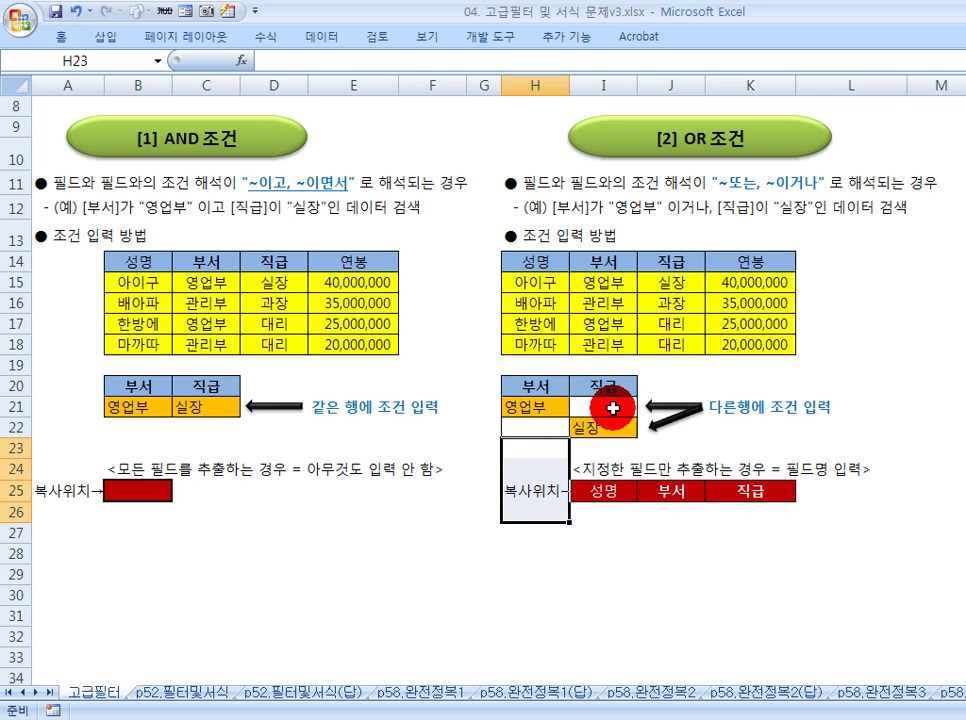
# Step: Check the OR criteria's 직급 header in I20 against its condition 실장 in I22
pyautogui.click(605, 385)
pyautogui.click(597, 430)
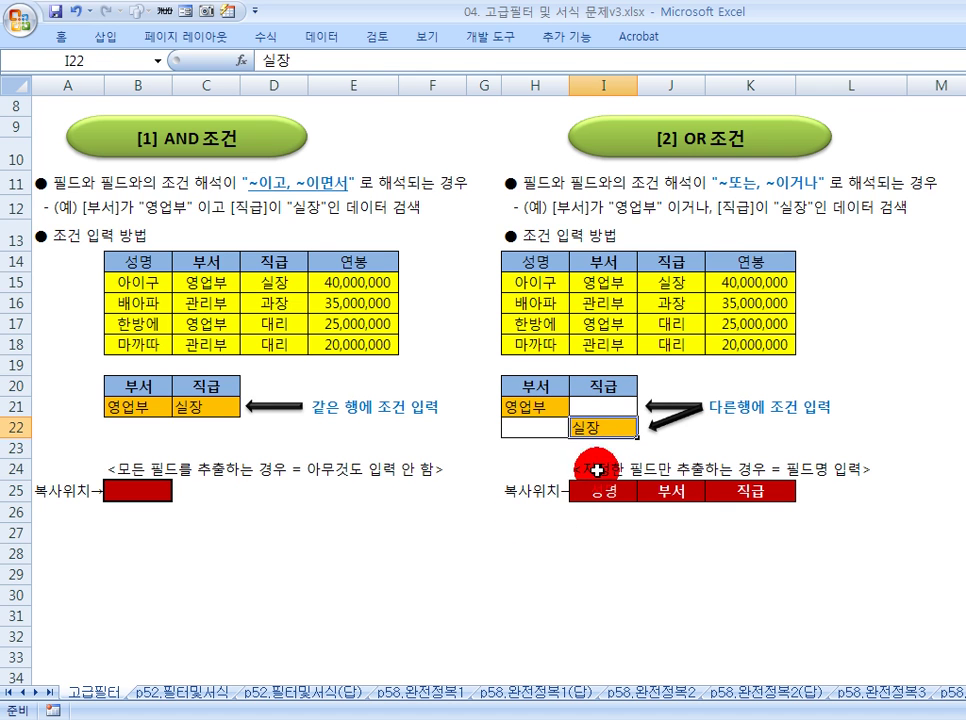
pyautogui.moveTo(597, 533); pyautogui.dragTo(595, 594)
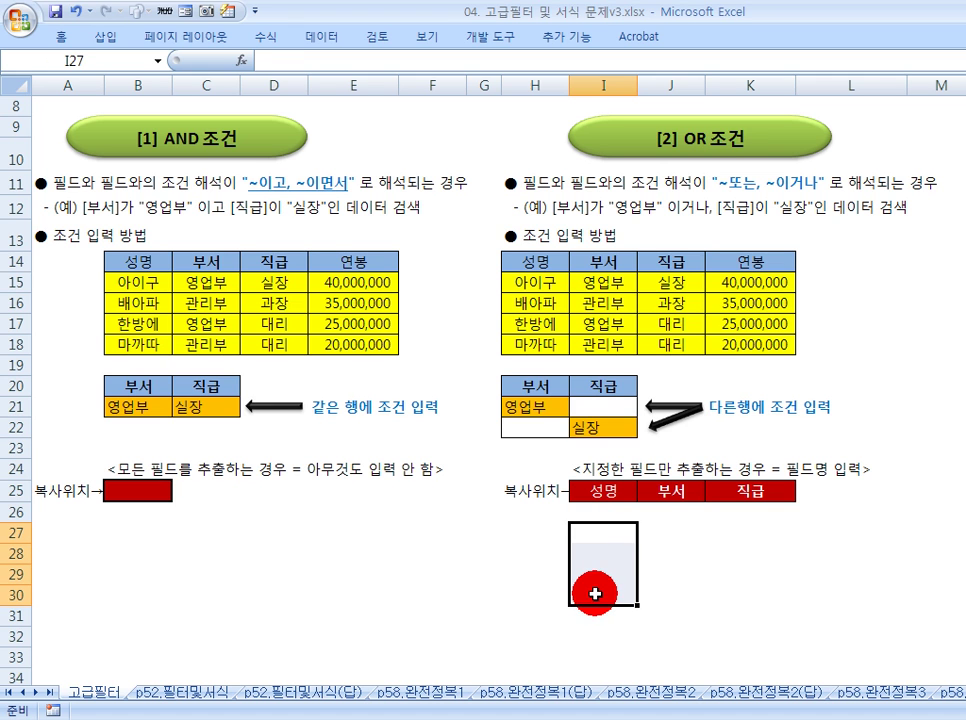
pyautogui.click(531, 452)
pyautogui.click(483, 368)
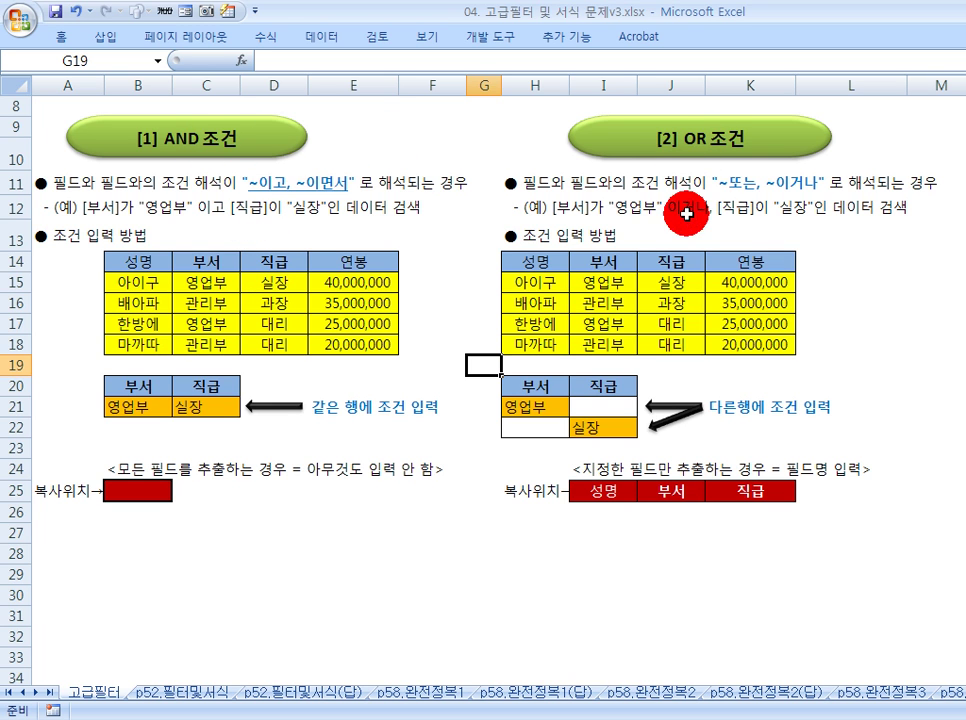
# Step: Compare the AND wording "~이고, ~이면서" with the OR wording "~또는, ~이거나" in the row 11 explanations
pyautogui.click(483, 180)
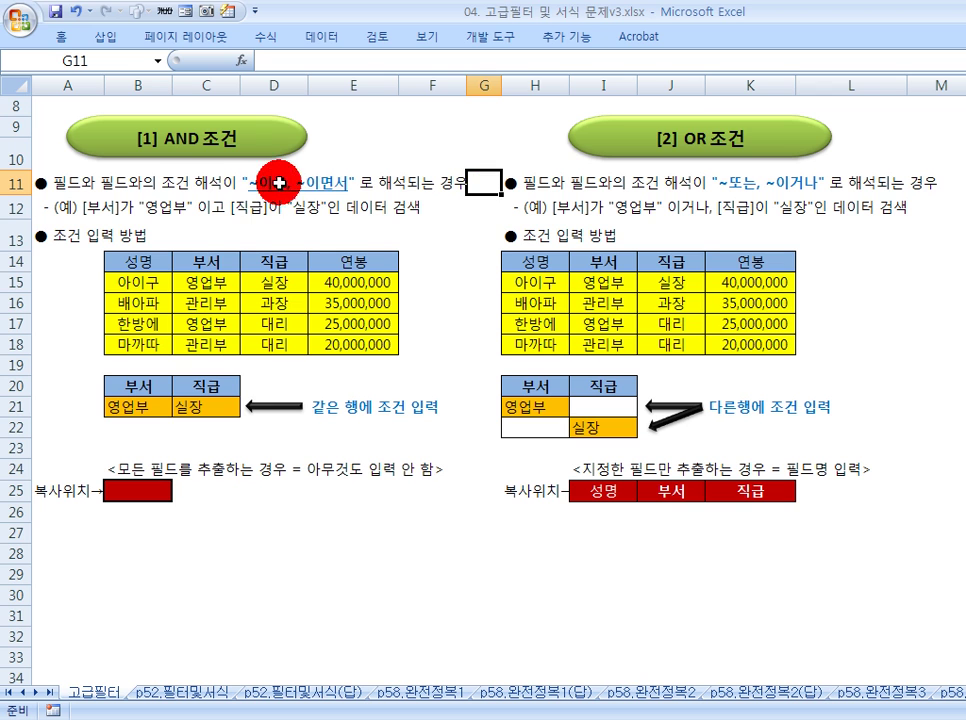
pyautogui.click(289, 183)
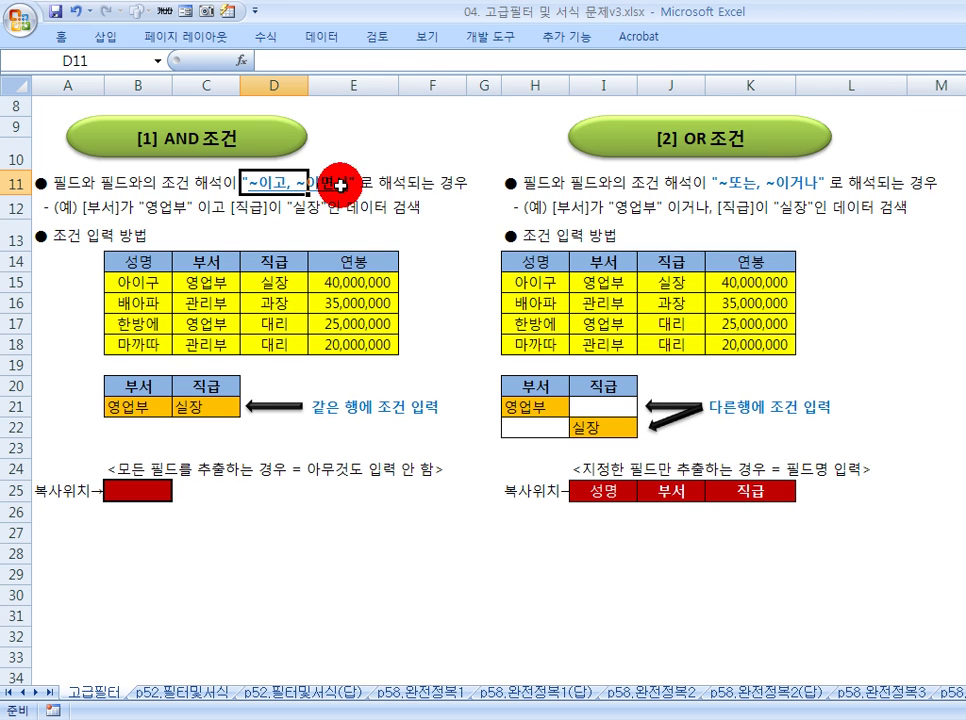
pyautogui.click(486, 187)
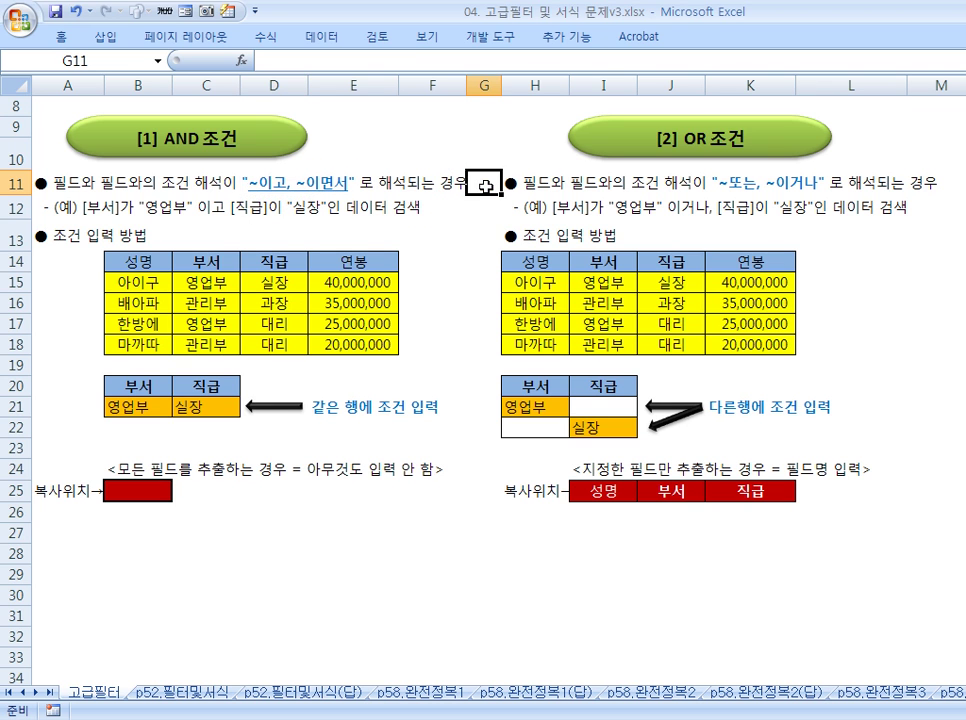
pyautogui.click(426, 224)
pyautogui.click(264, 183)
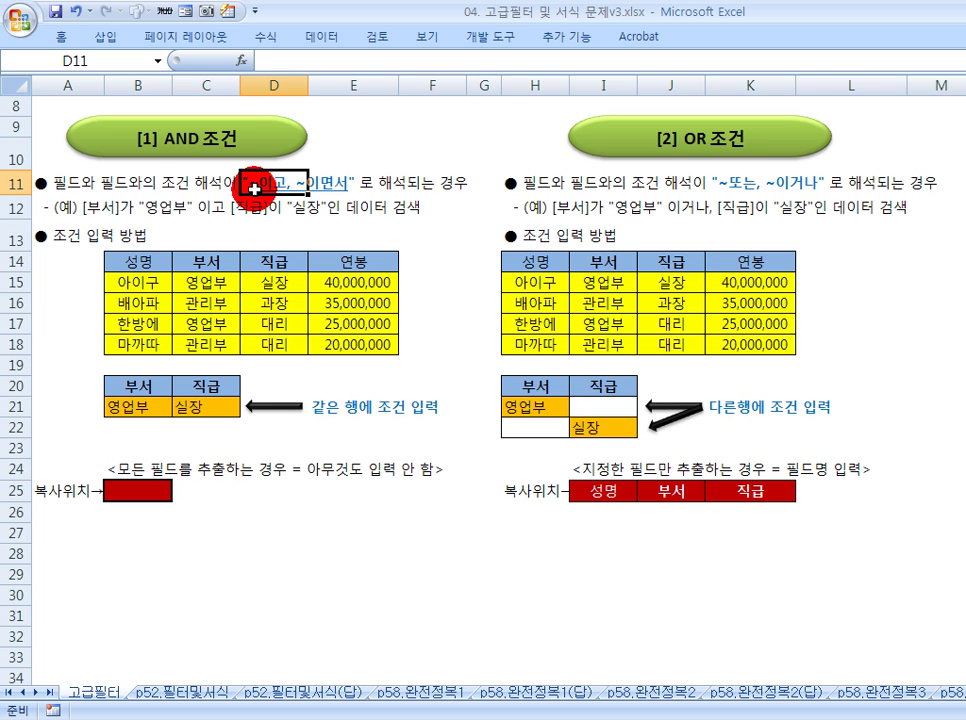
pyautogui.click(312, 182)
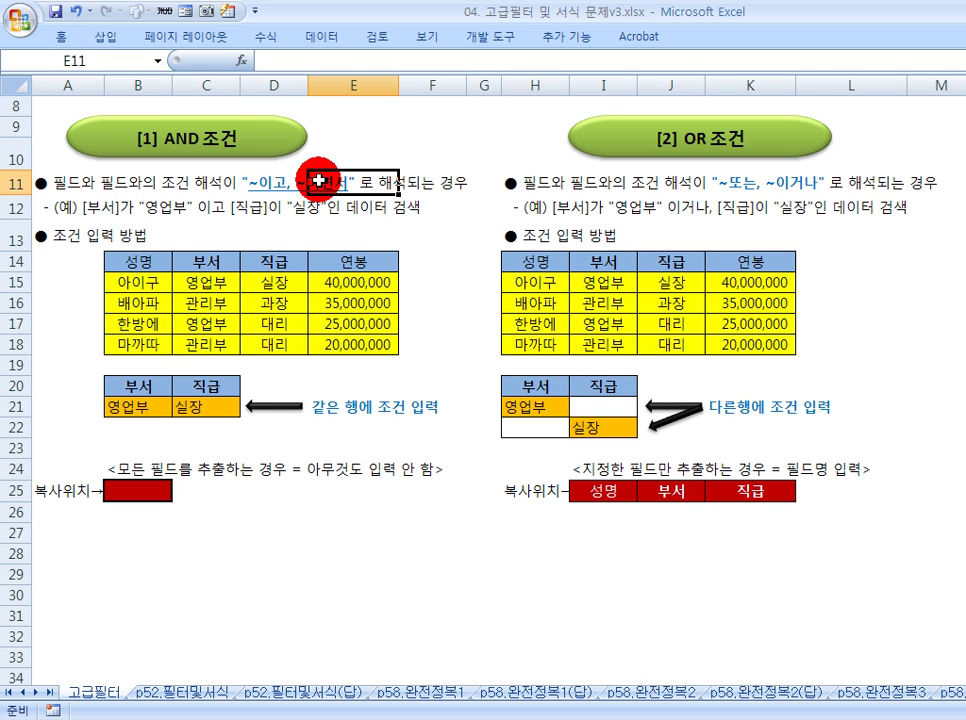
pyautogui.click(786, 184)
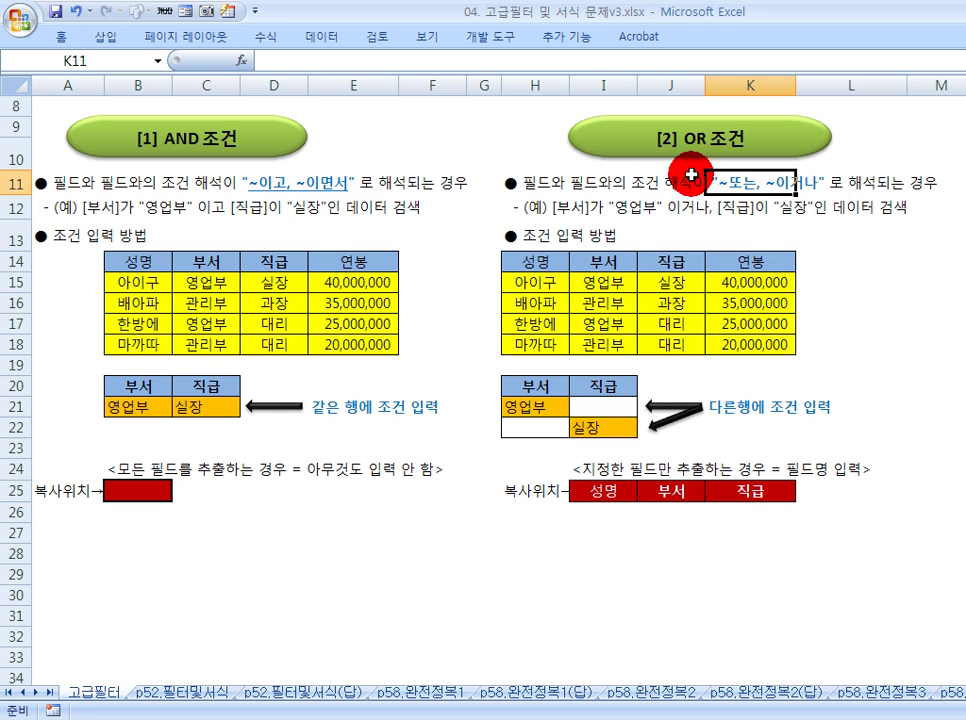
pyautogui.click(496, 185)
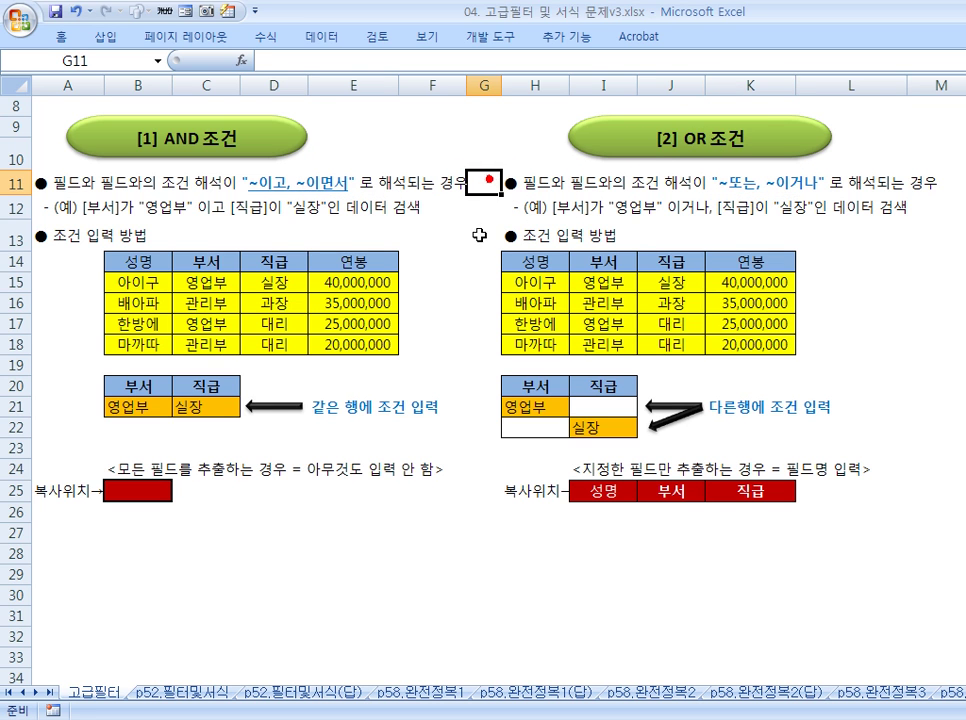
pyautogui.click(480, 233)
pyautogui.click(470, 430)
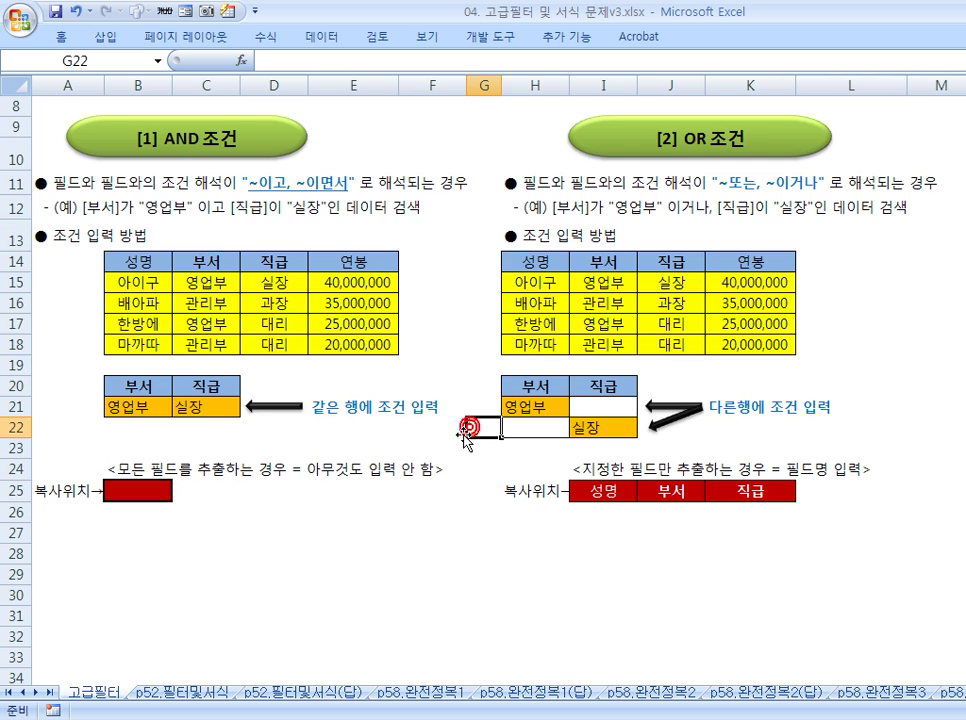
# Step: Bring up the wildcard section and examine the *, ? characters in the 와일드카드 문자 heading shape
pyautogui.scroll(3, 462, 430)
pyautogui.click(458, 433)
pyautogui.click(456, 440)
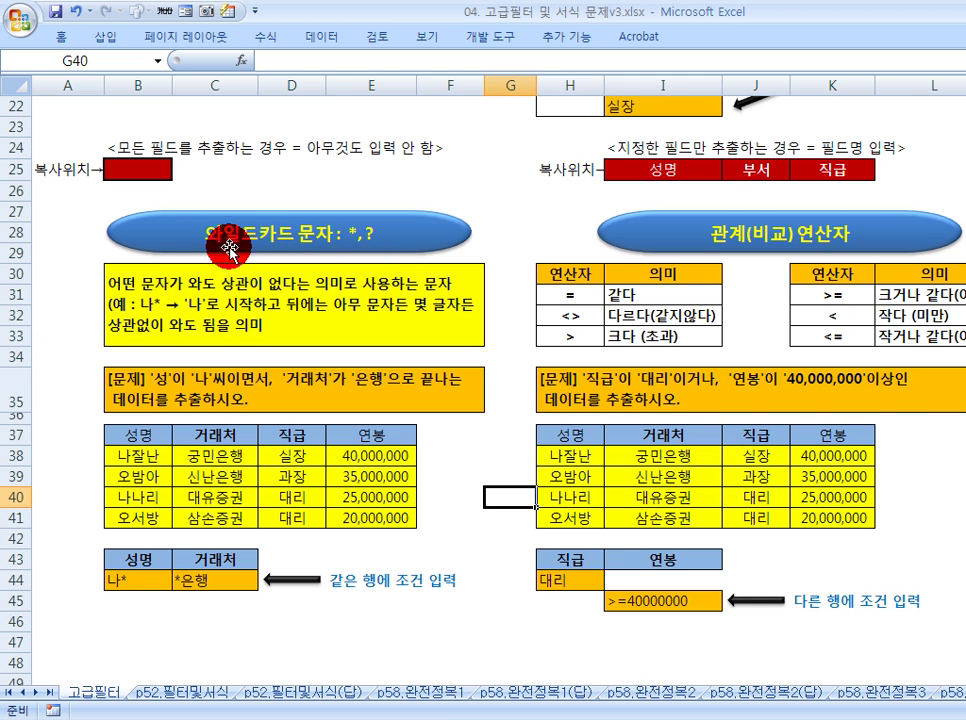
pyautogui.click(347, 233)
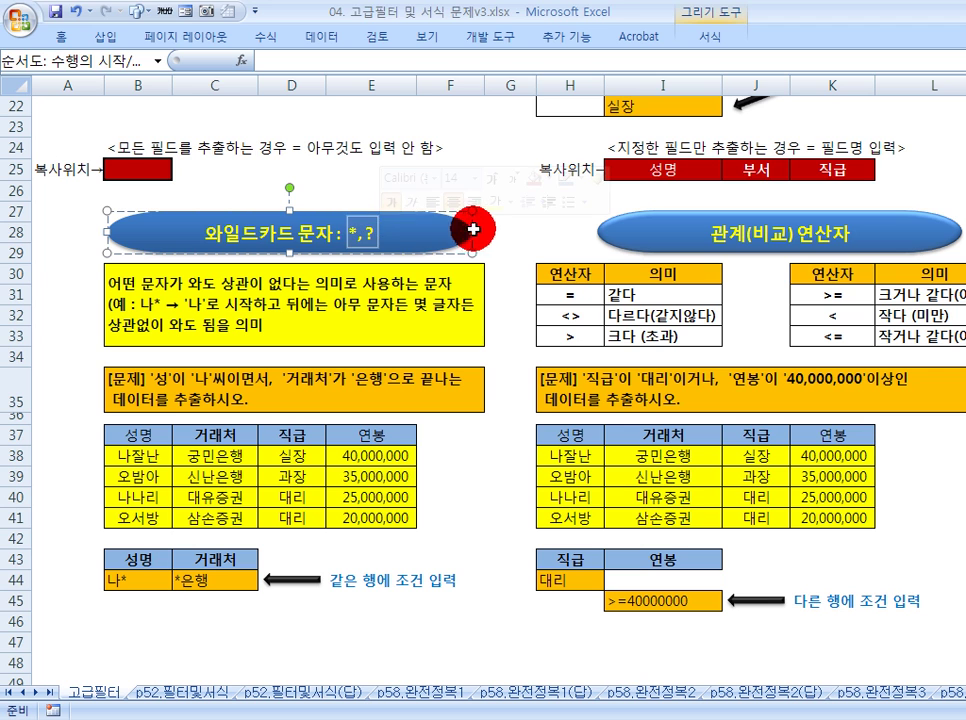
pyautogui.click(493, 229)
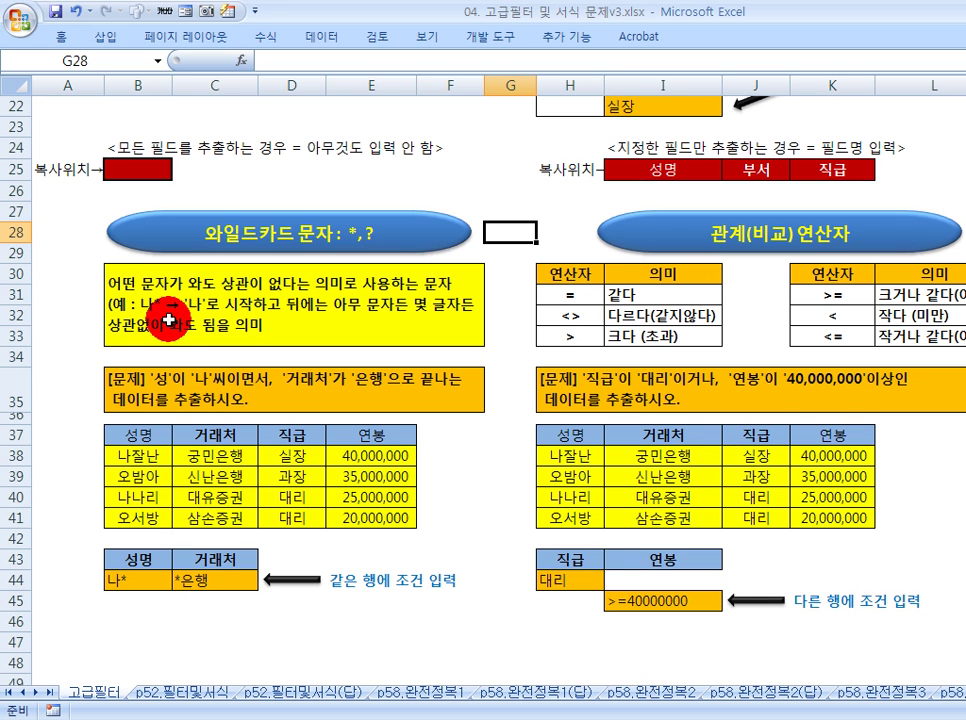
# Step: Compare the 성명 data in B38:B41 with the 나* wildcard condition in B44 beneath its 성명 header
pyautogui.click(145, 455)
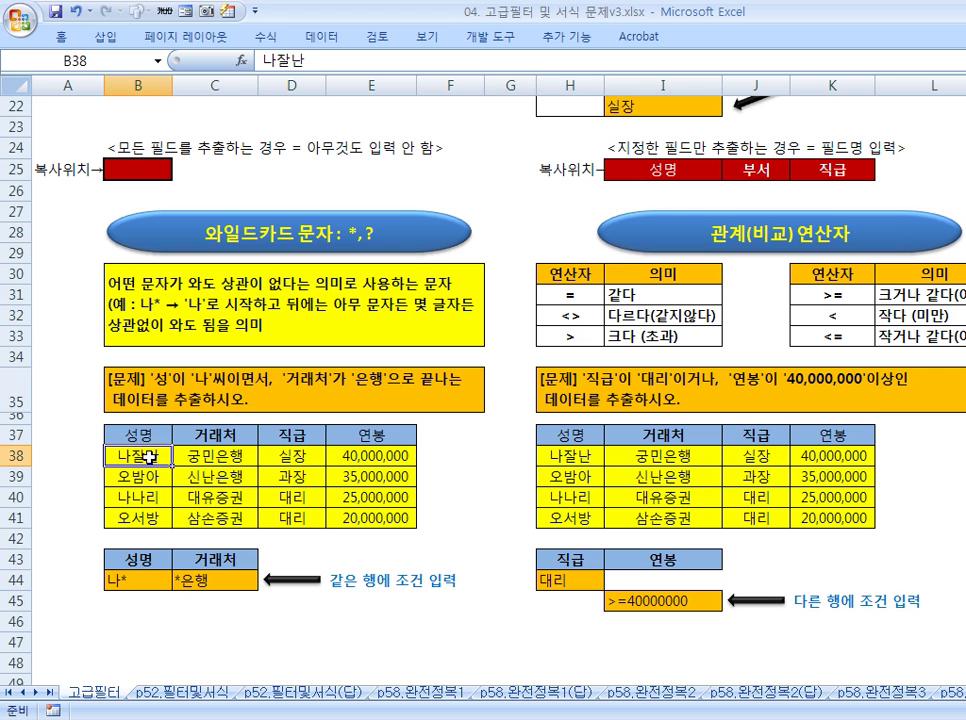
pyautogui.moveTo(145, 457); pyautogui.dragTo(140, 518)
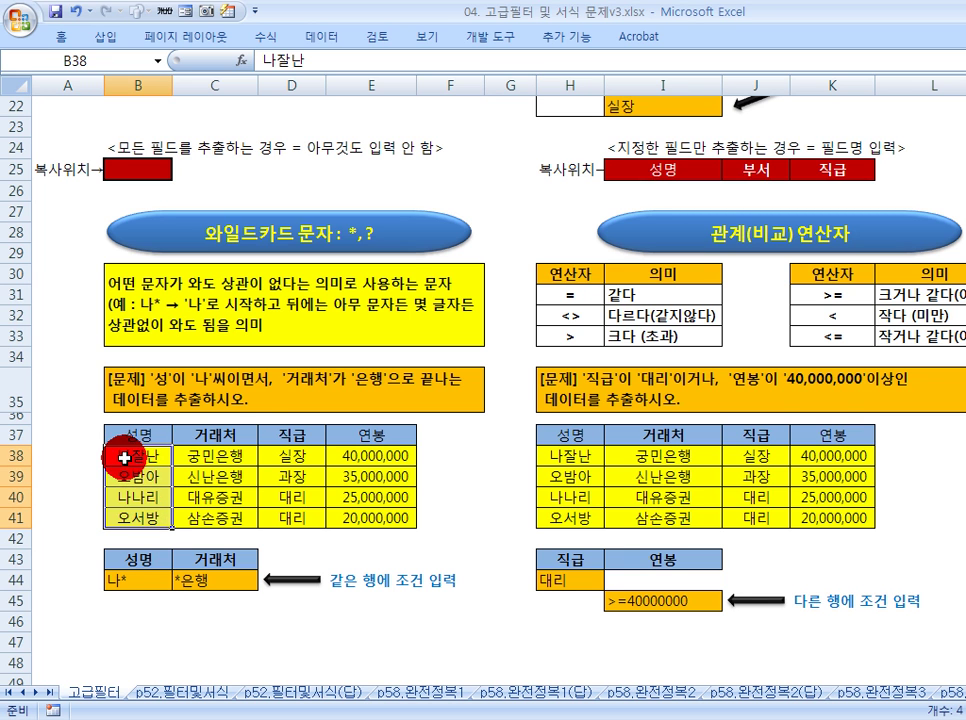
pyautogui.click(128, 558)
pyautogui.click(126, 580)
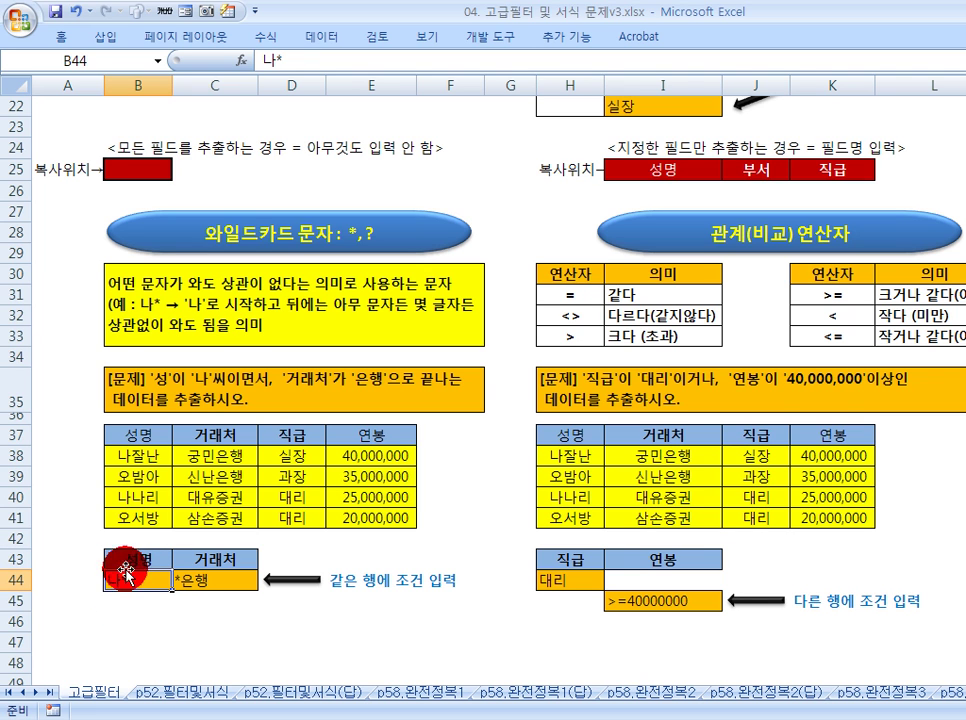
pyautogui.click(131, 601)
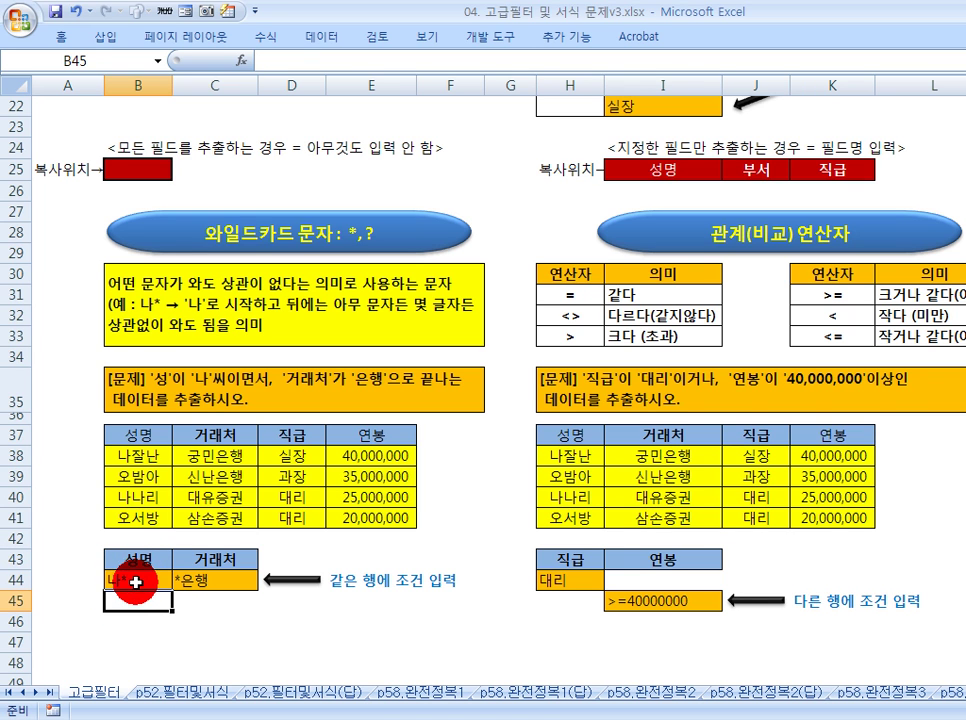
pyautogui.click(120, 580)
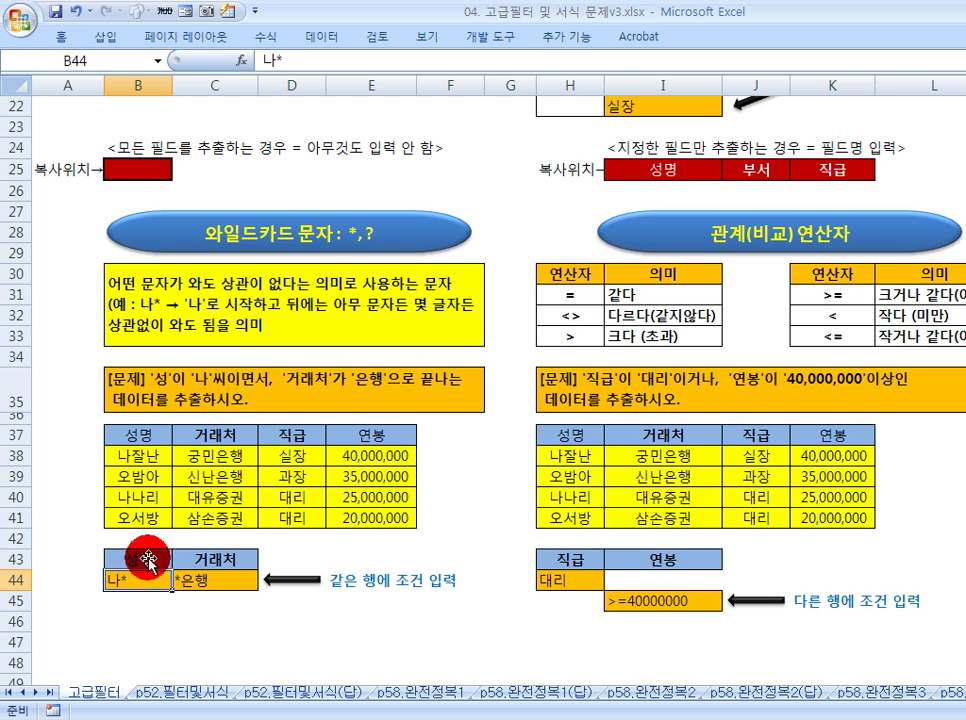
pyautogui.click(135, 563)
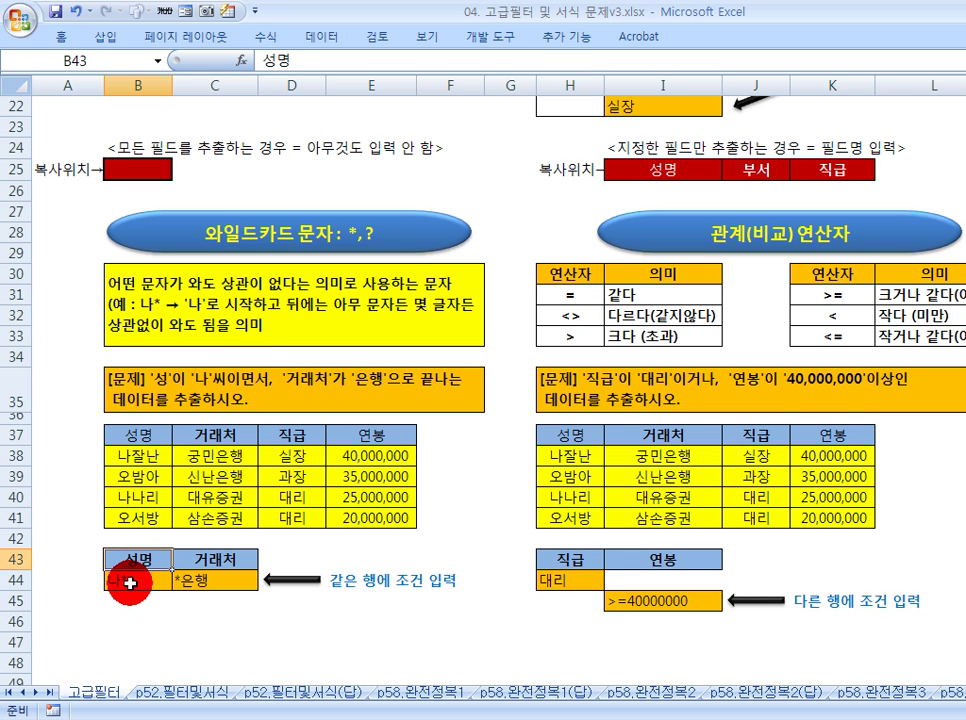
pyautogui.click(124, 580)
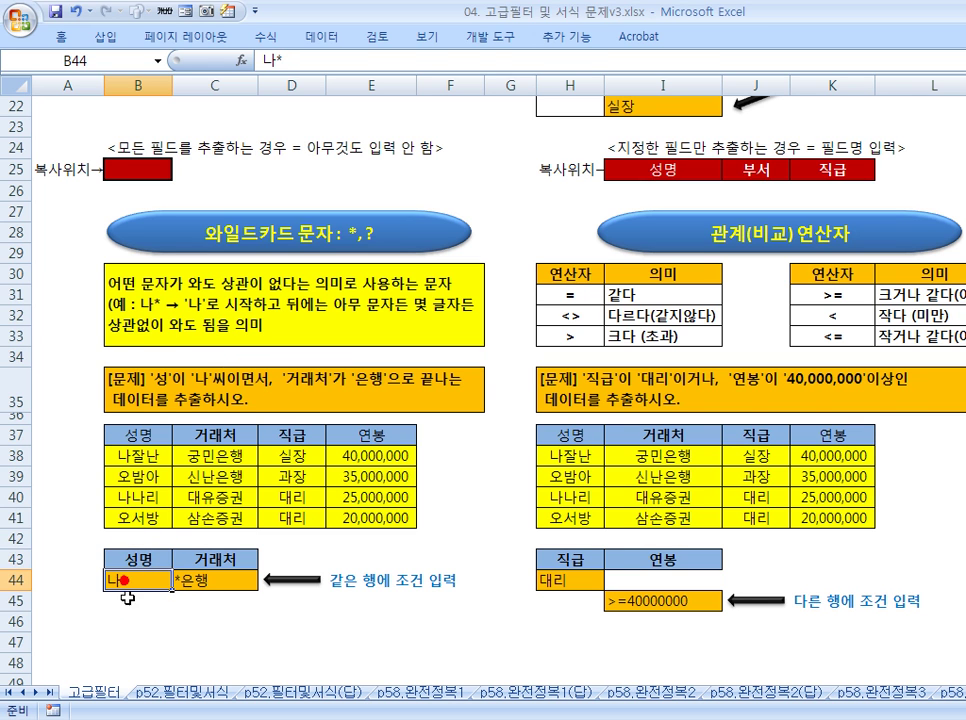
pyautogui.click(116, 576)
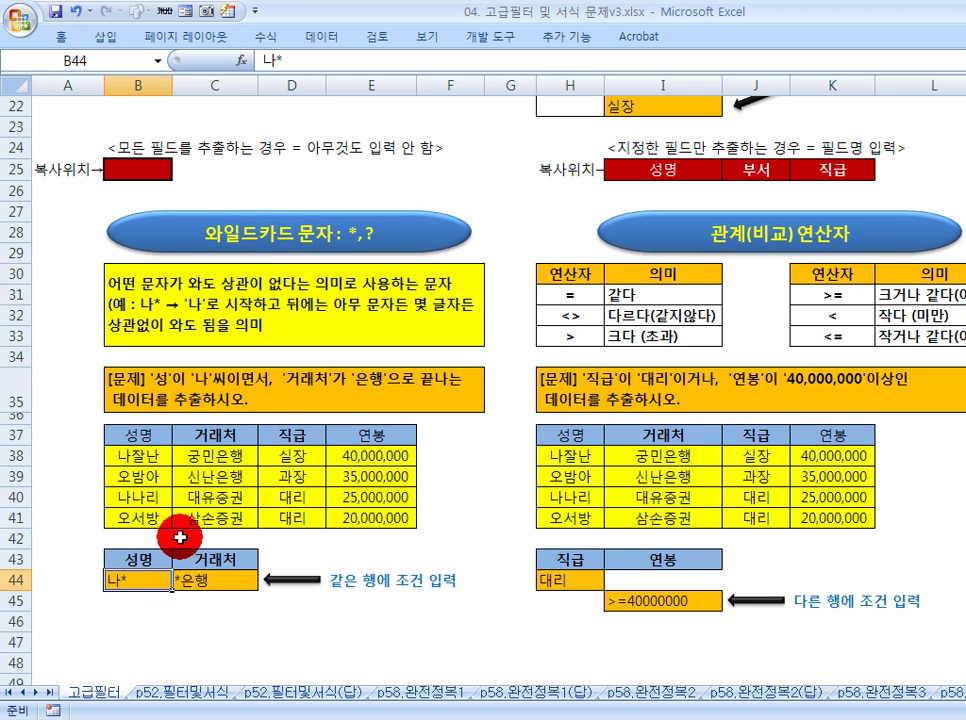
# Step: Review the 거래처 requirement in the row 35 problem against its wildcard condition *은행 in C44
pyautogui.click(308, 378)
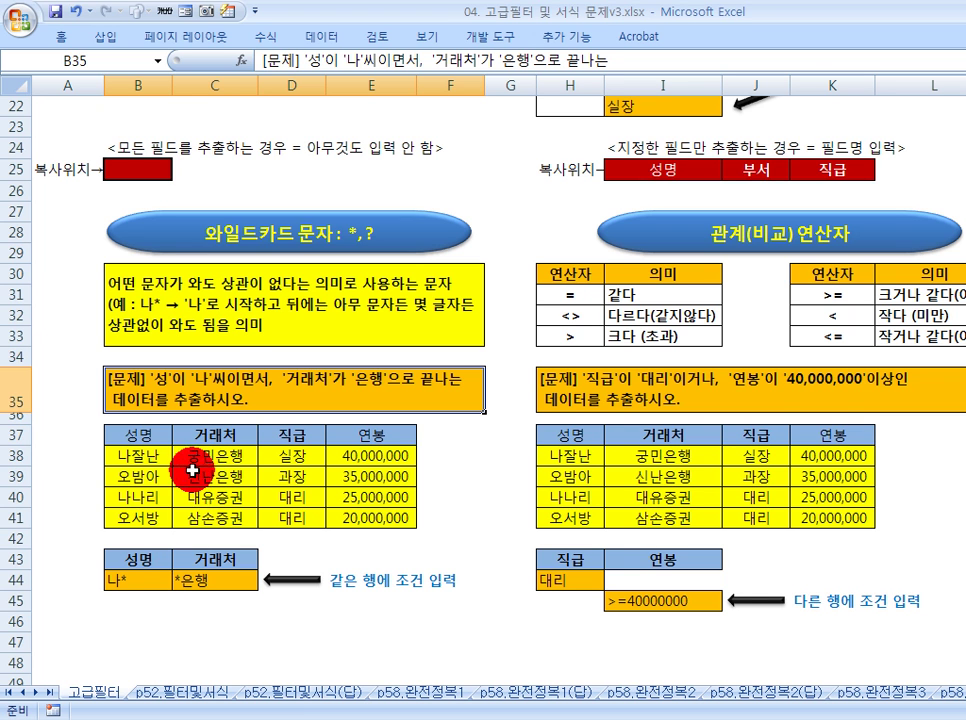
pyautogui.click(192, 579)
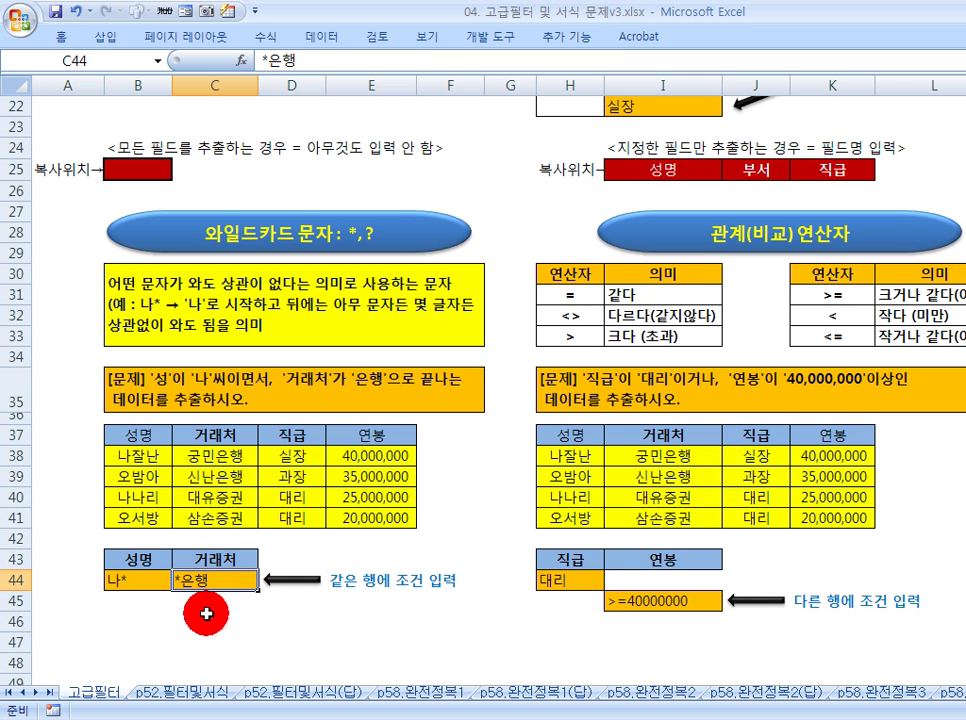
pyautogui.click(207, 605)
pyautogui.click(313, 600)
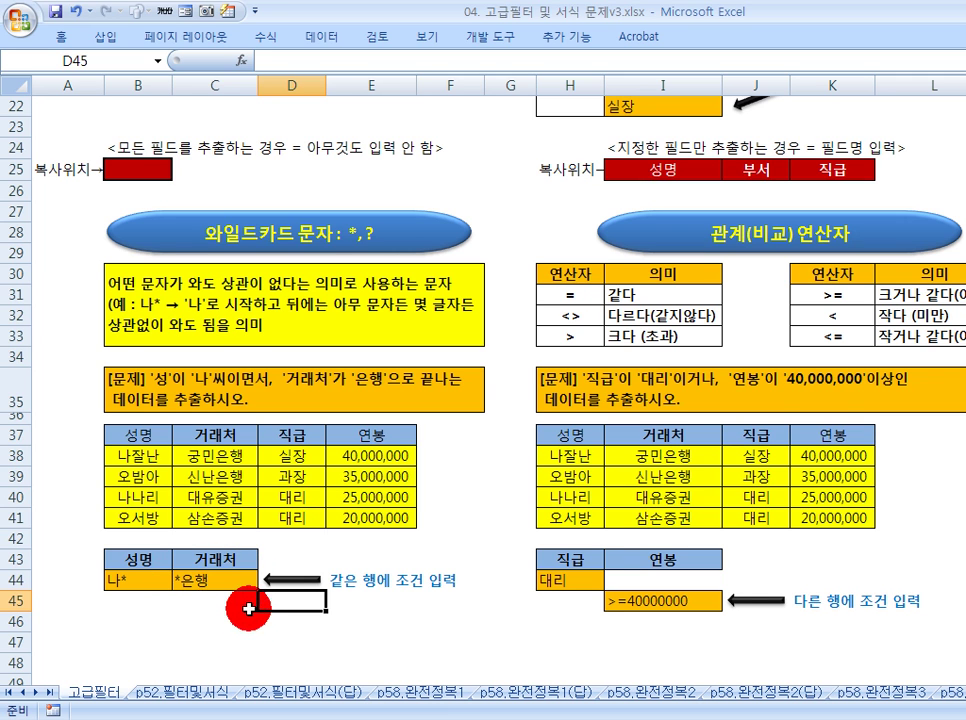
pyautogui.click(210, 600)
pyautogui.click(292, 540)
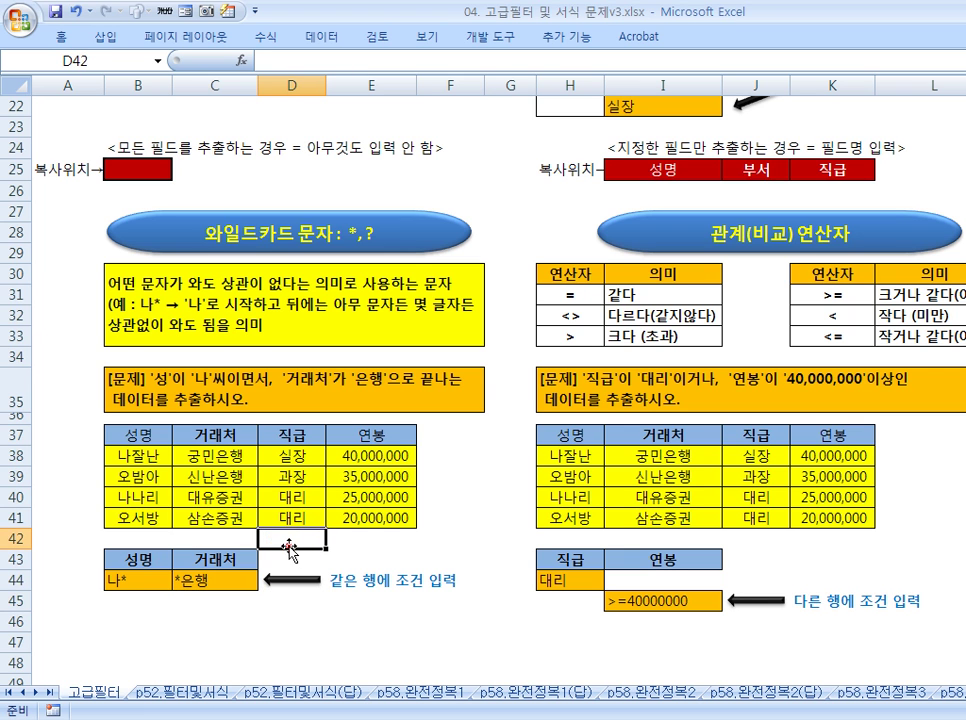
pyautogui.click(275, 602)
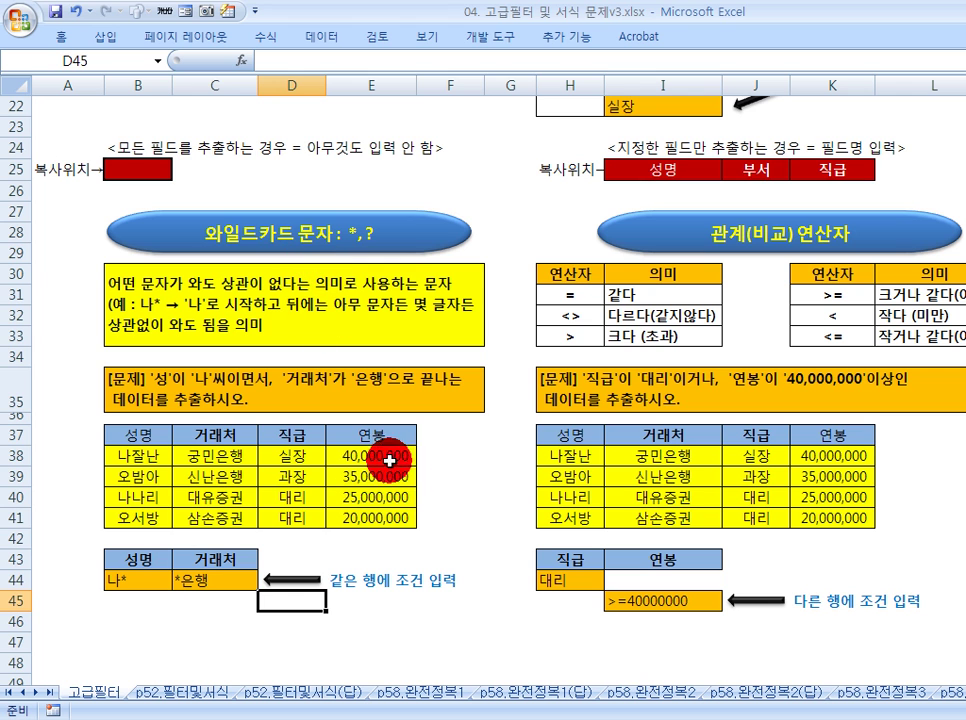
# Step: Check the "~이면서" wording in B35 against the same-row placement of 나* and *은행 in B44:C44
pyautogui.click(163, 377)
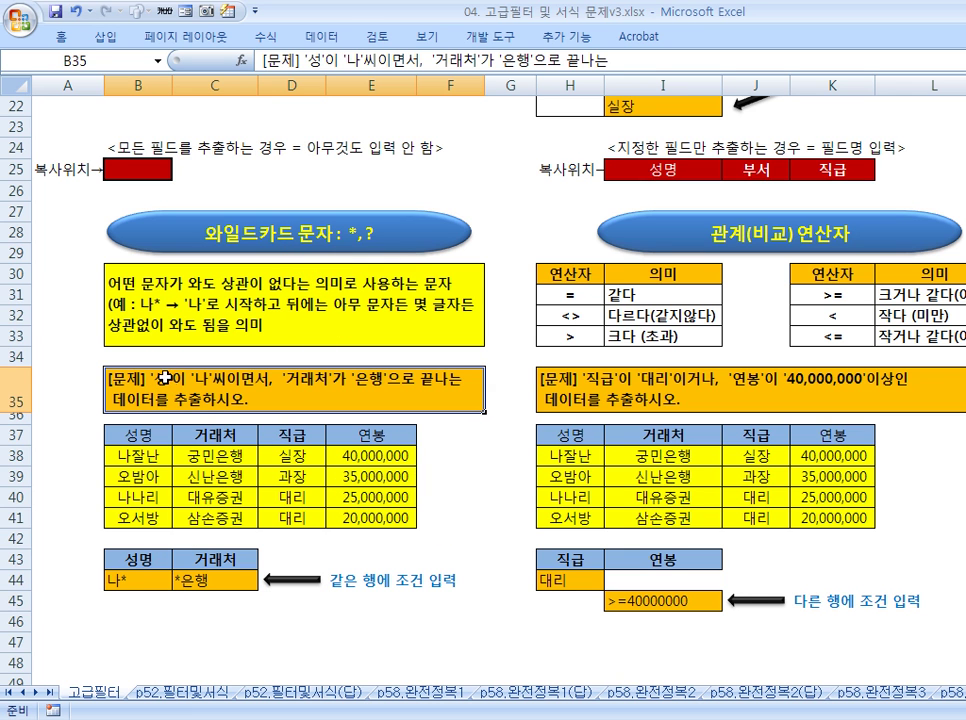
pyautogui.click(200, 580)
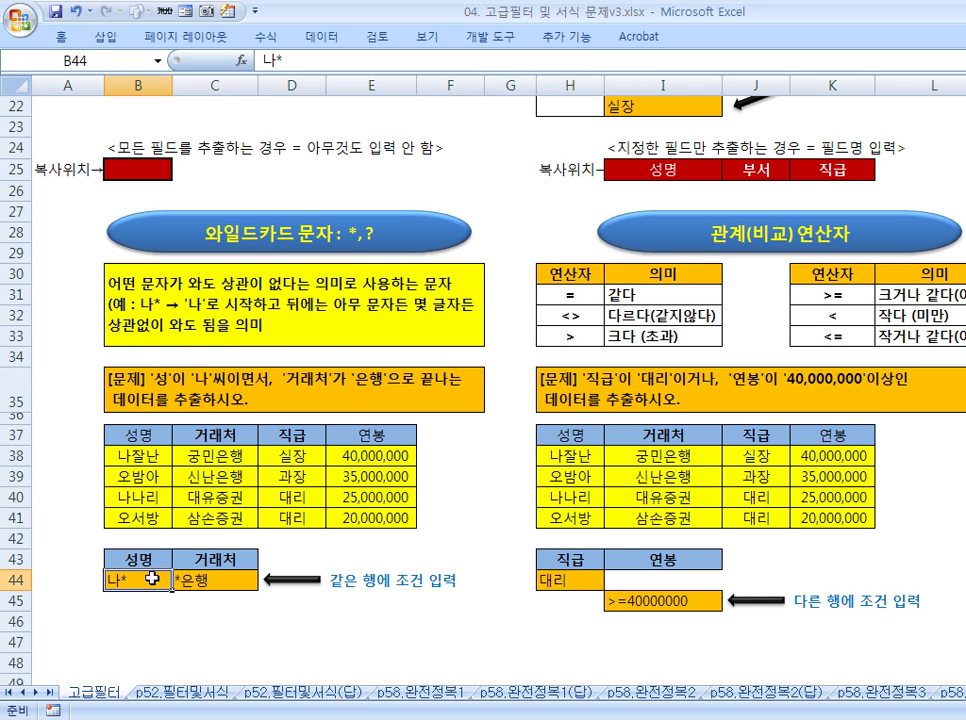
pyautogui.moveTo(162, 587); pyautogui.dragTo(197, 582)
pyautogui.click(461, 420)
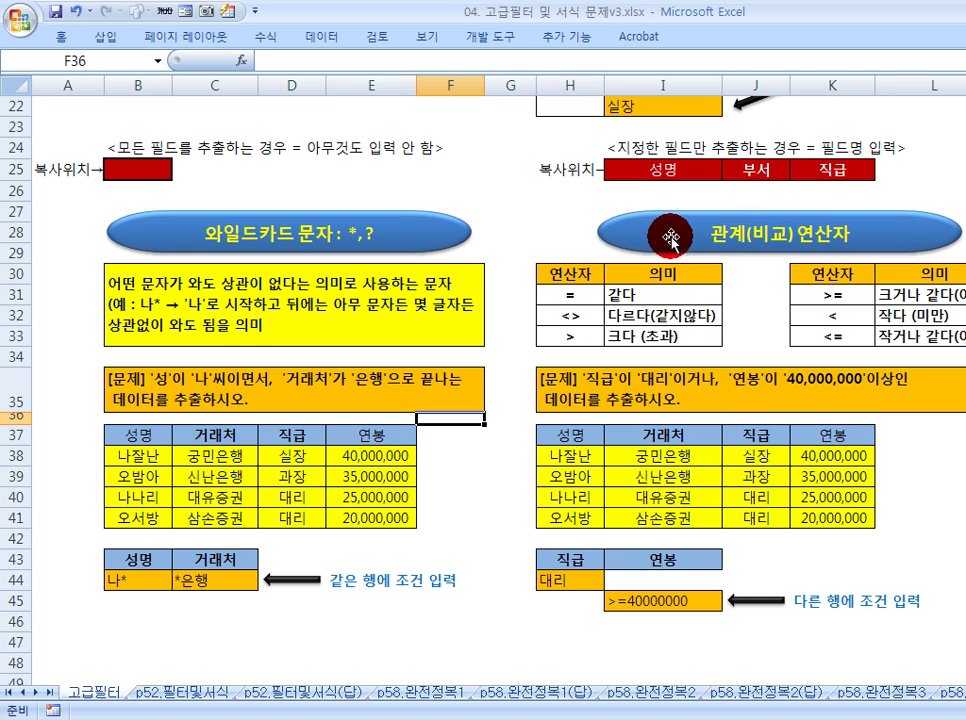
# Step: Examine the comparison operators =, <> and > in H31:H33 together with their meanings in column I
pyautogui.click(570, 293)
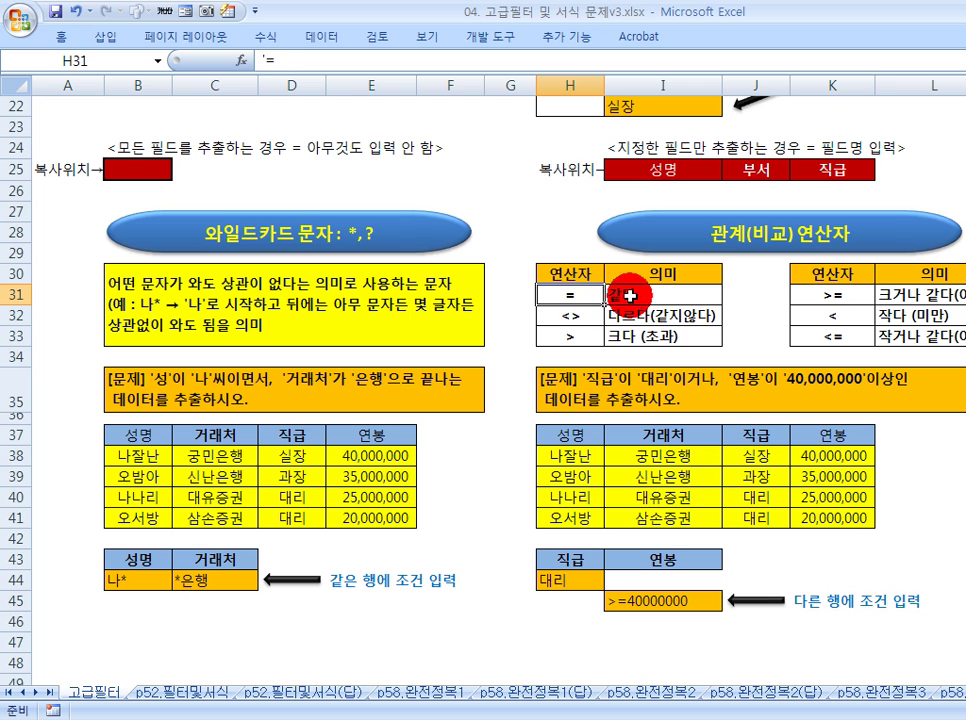
pyautogui.click(615, 294)
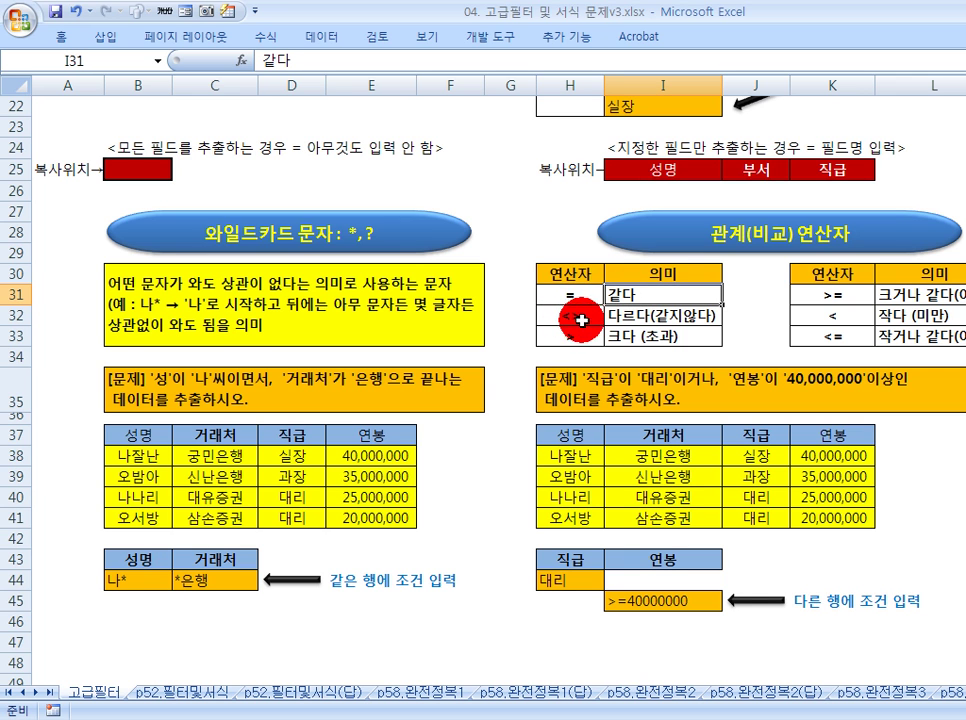
pyautogui.click(578, 315)
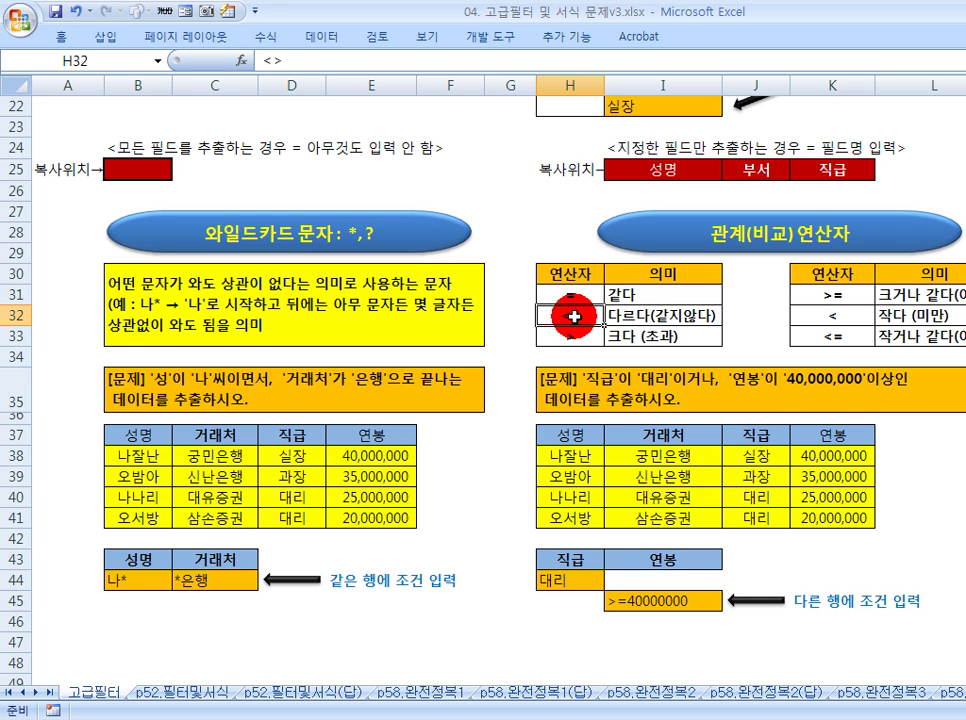
pyautogui.click(628, 295)
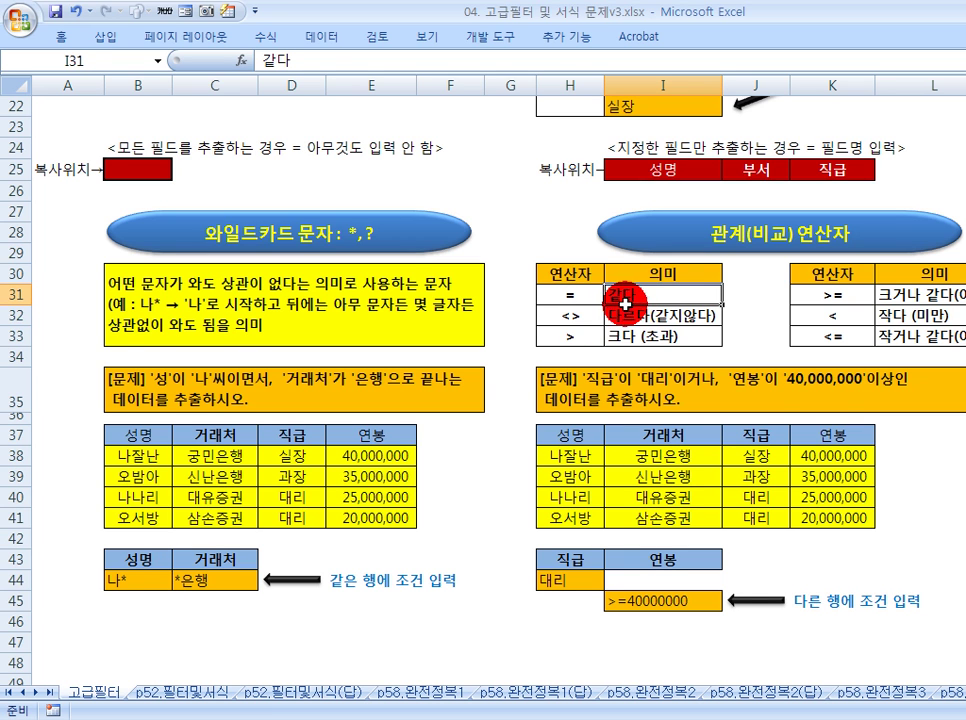
pyautogui.click(635, 316)
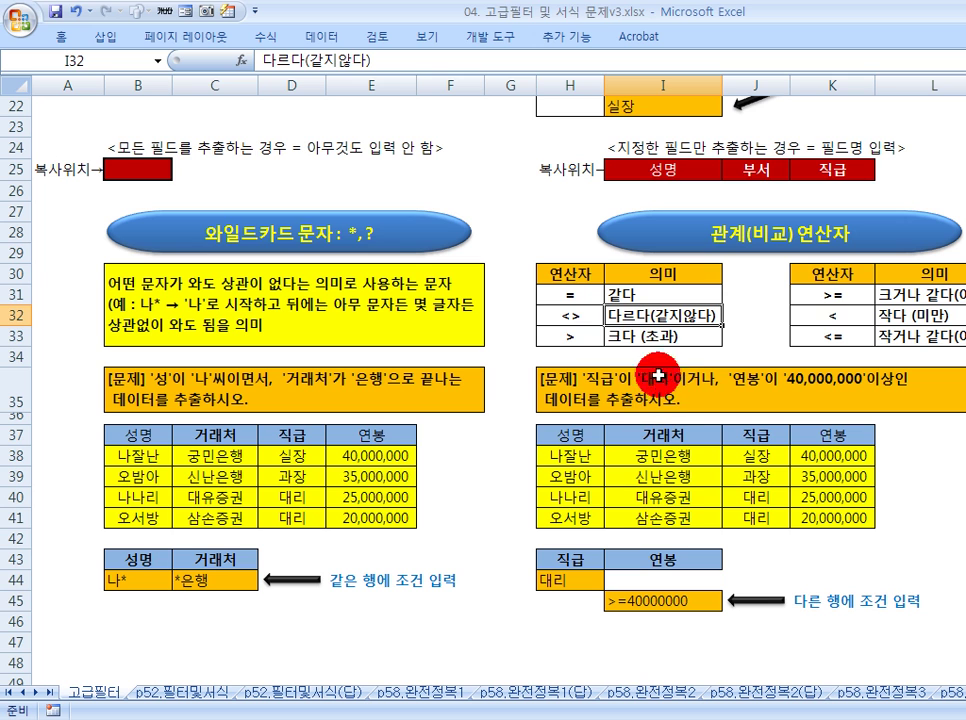
pyautogui.click(566, 334)
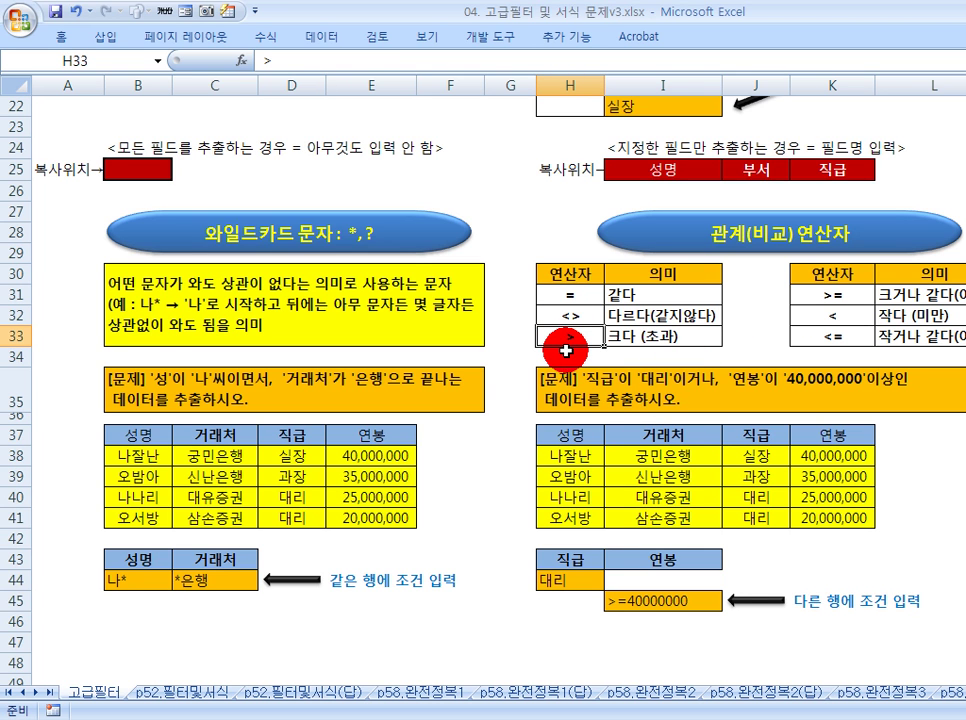
pyautogui.click(655, 340)
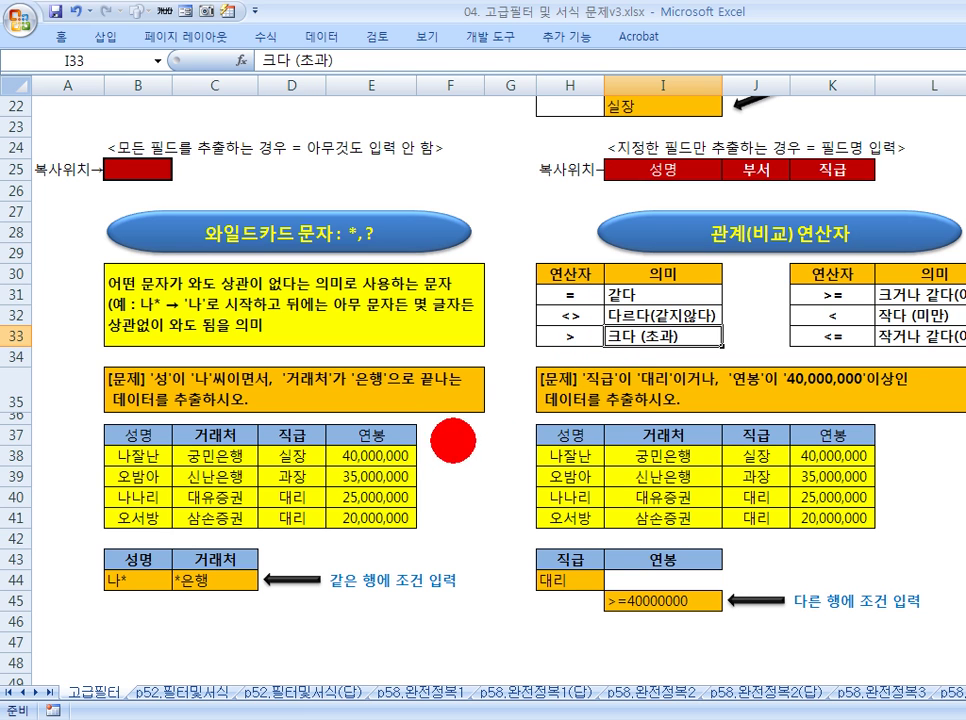
# Step: Annotate the sheet by hand with the example 19 초과, the expression >19 and the boxed values 20 and 21
pyautogui.moveTo(474, 449)
pyautogui.mouseDown()
pyautogui.moveTo(473, 474)
pyautogui.moveTo(499, 455)
pyautogui.mouseUp()
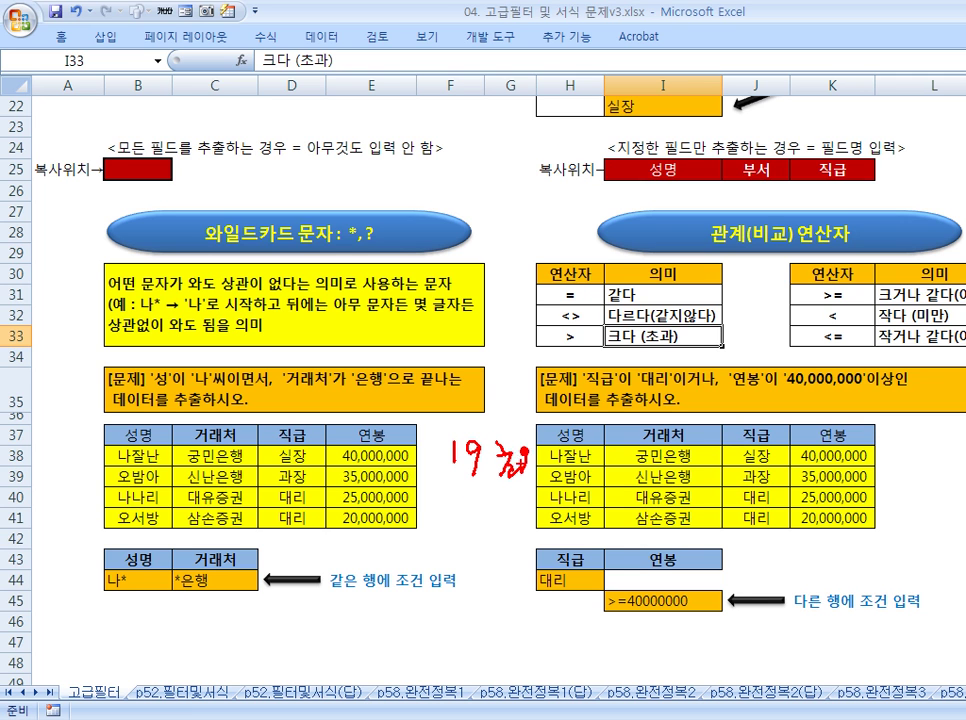
pyautogui.moveTo(457, 496); pyautogui.dragTo(459, 528)
pyautogui.moveTo(488, 495); pyautogui.dragTo(486, 532)
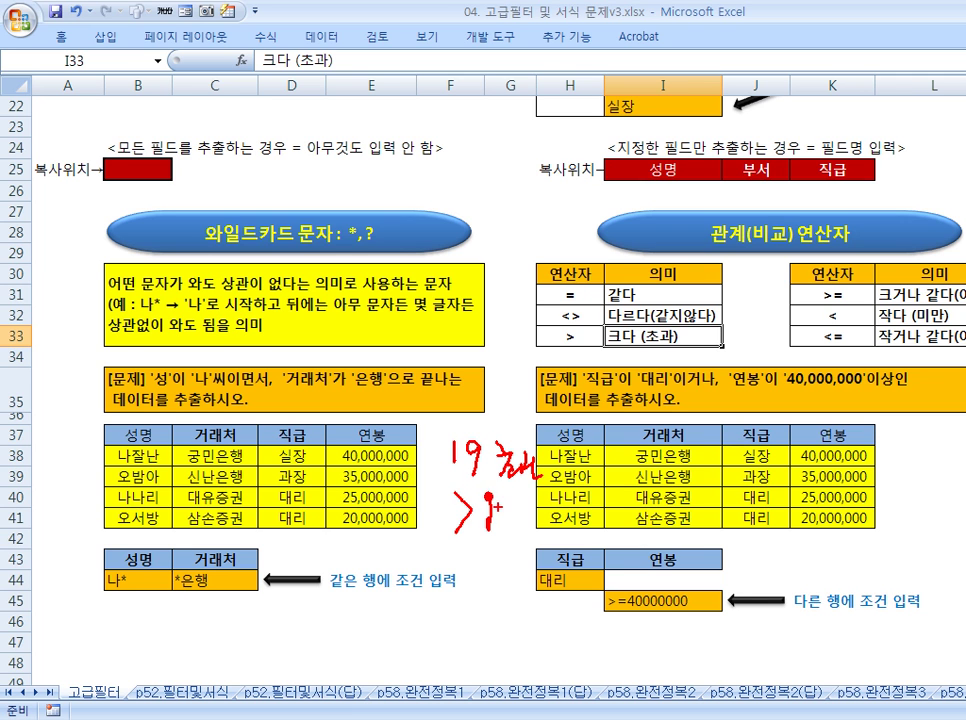
pyautogui.click(477, 511)
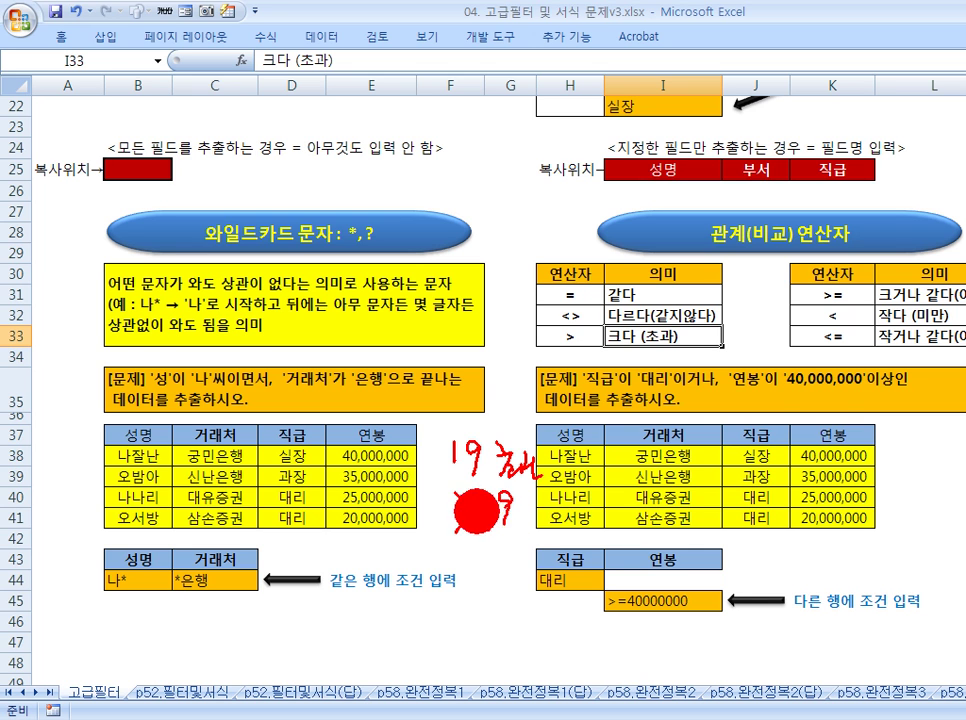
pyautogui.moveTo(489, 567)
pyautogui.mouseDown()
pyautogui.moveTo(493, 578)
pyautogui.moveTo(534, 557)
pyautogui.moveTo(556, 569)
pyautogui.moveTo(612, 547)
pyautogui.mouseUp()
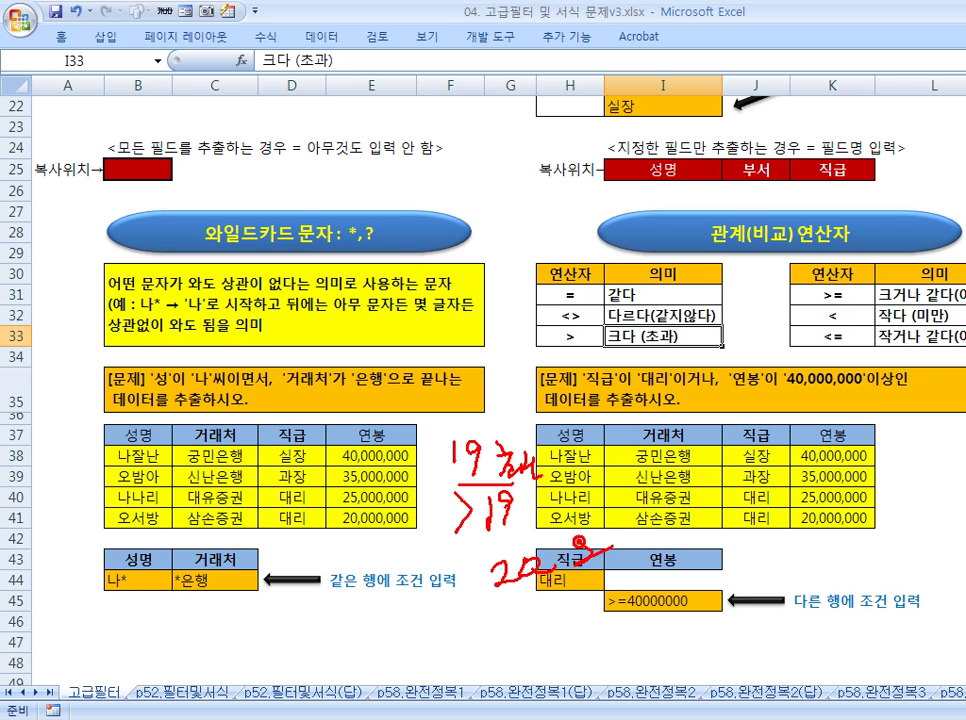
pyautogui.moveTo(487, 583)
pyautogui.mouseDown()
pyautogui.moveTo(634, 540)
pyautogui.moveTo(494, 597)
pyautogui.mouseUp()
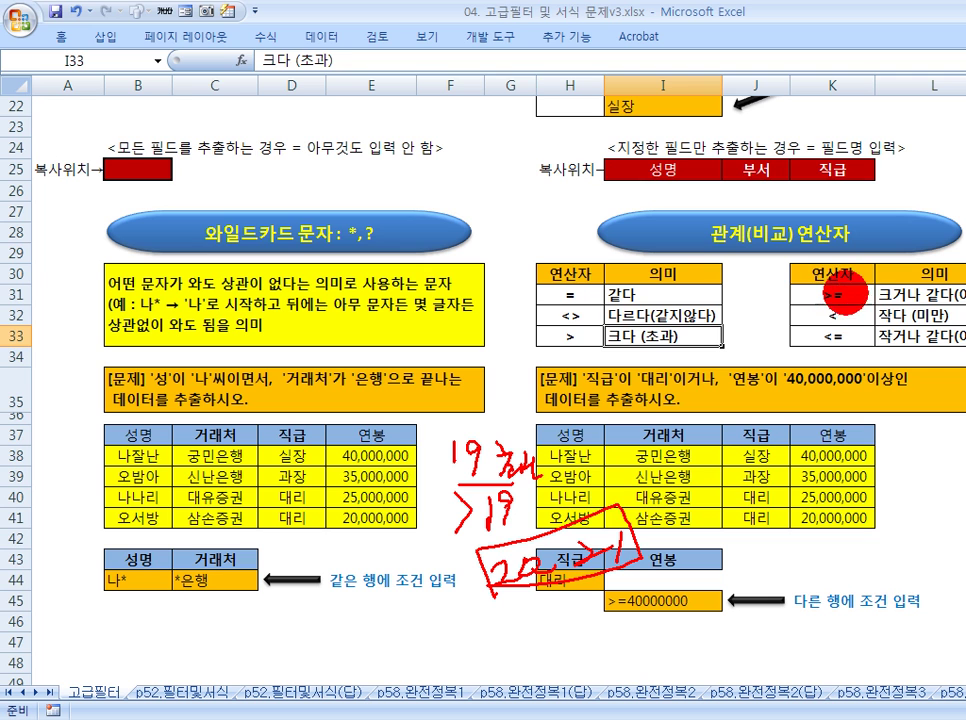
# Step: Underline the >= meaning in L31, handwrite an example with 19 and 20 beside it, and clear all annotations
pyautogui.moveTo(884, 305); pyautogui.dragTo(934, 302)
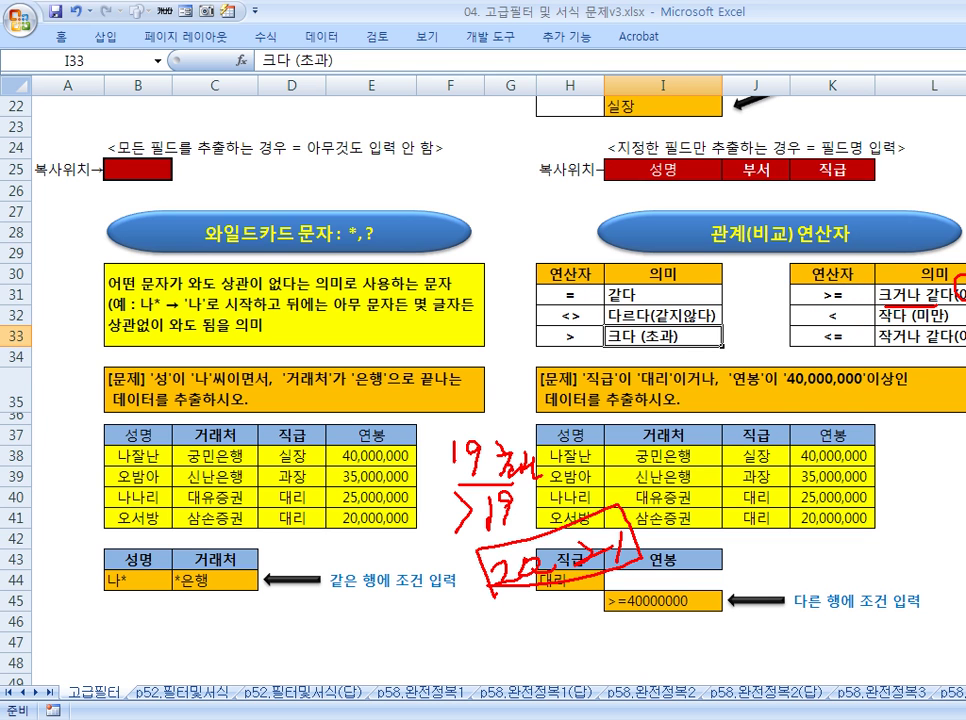
pyautogui.moveTo(748, 278)
pyautogui.mouseDown()
pyautogui.moveTo(738, 299)
pyautogui.moveTo(775, 275)
pyautogui.mouseUp()
pyautogui.moveTo(688, 256); pyautogui.dragTo(718, 270)
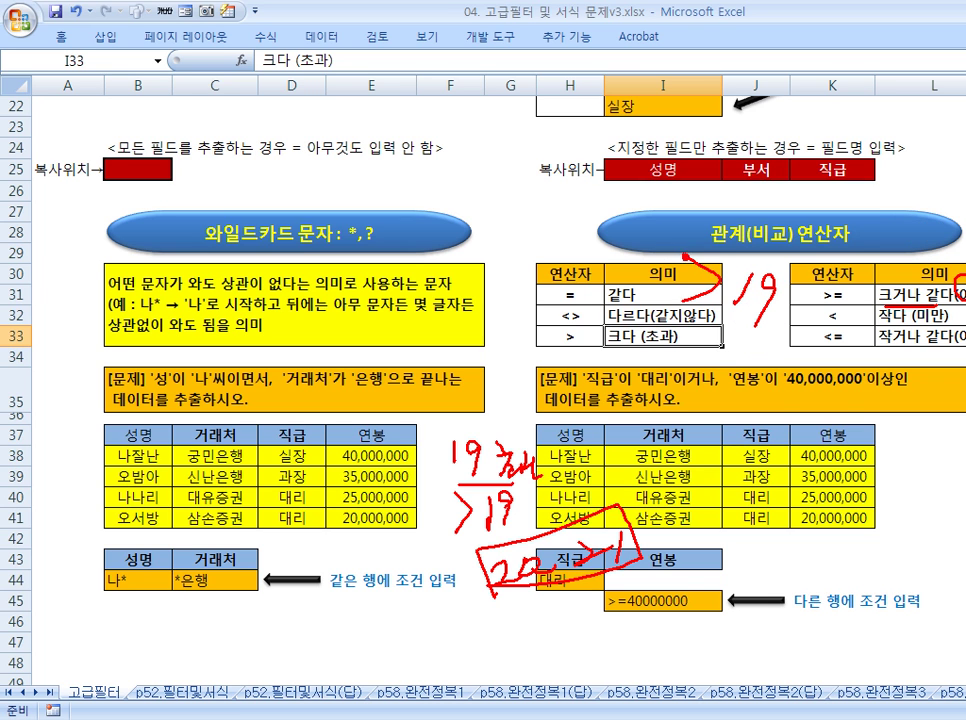
pyautogui.moveTo(722, 315)
pyautogui.mouseDown()
pyautogui.moveTo(718, 330)
pyautogui.moveTo(818, 358)
pyautogui.moveTo(760, 345)
pyautogui.mouseUp()
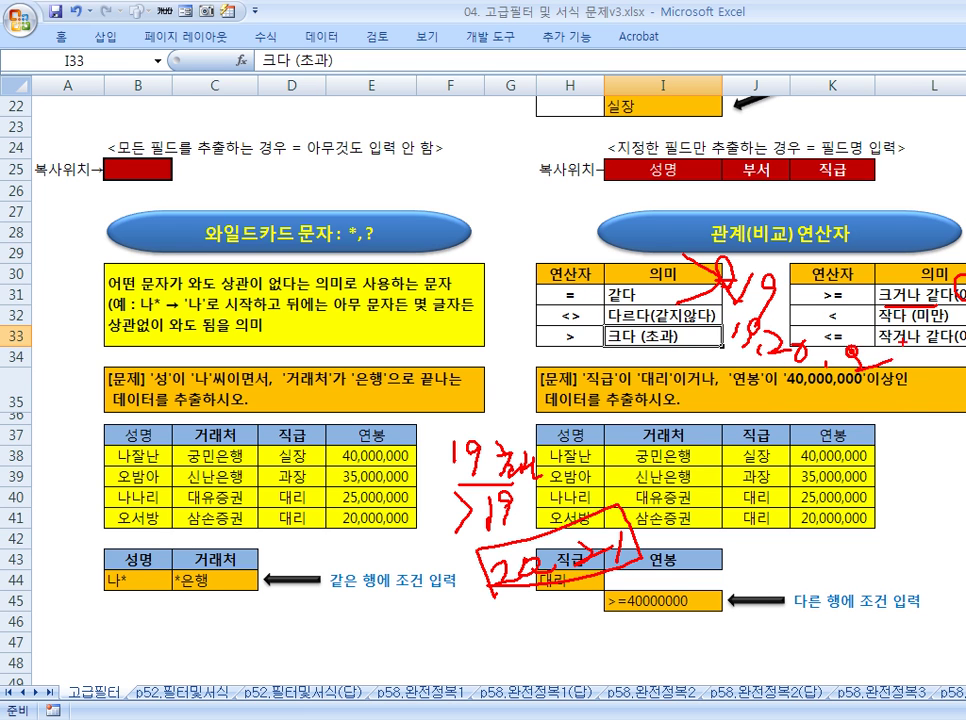
pyautogui.press('Escape')
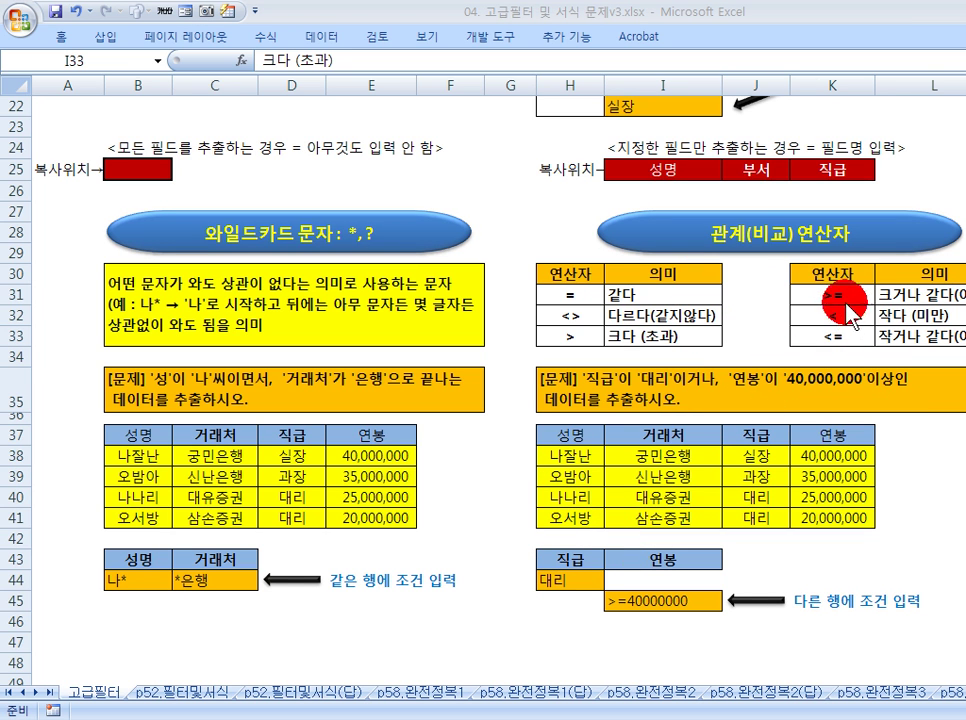
# Step: Examine the meaning of the < operator in L32 and the 대리 criterion in H44
pyautogui.click(929, 315)
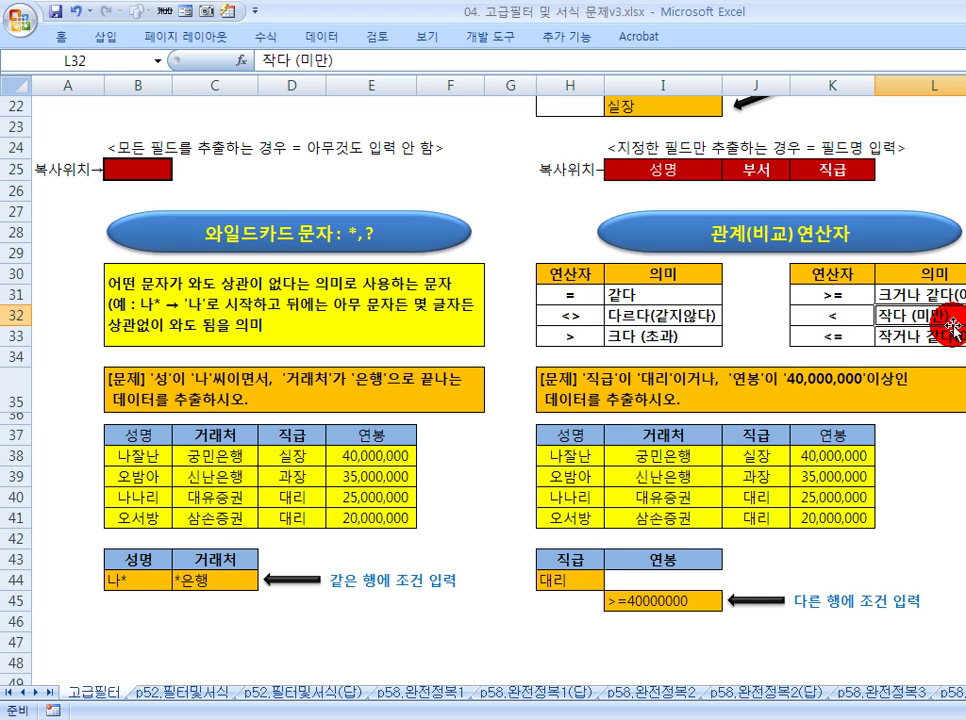
pyautogui.click(756, 335)
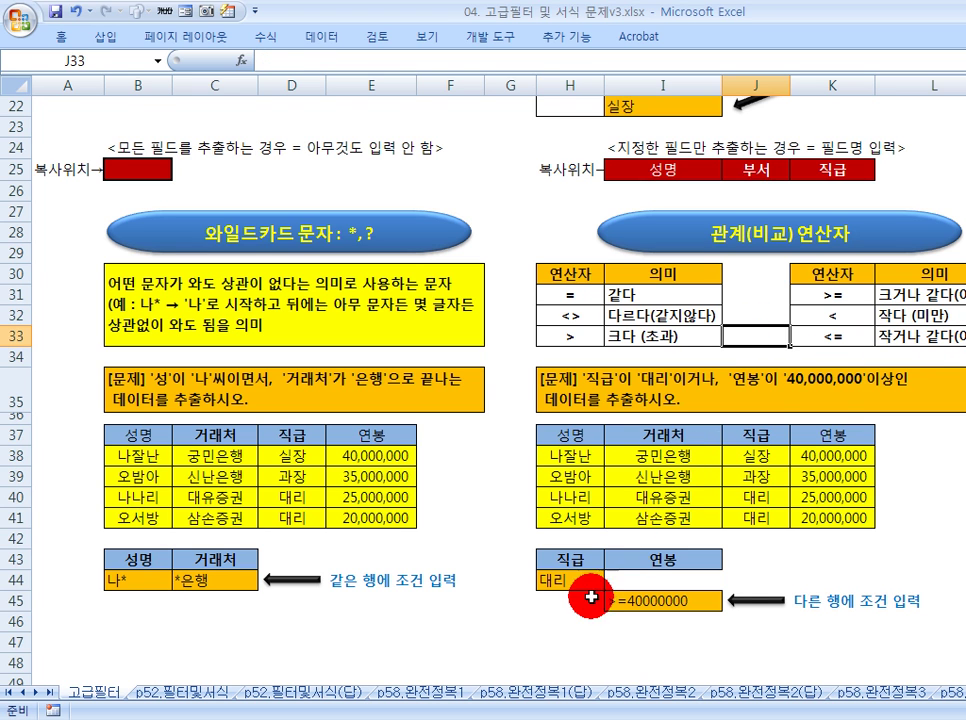
pyautogui.click(563, 577)
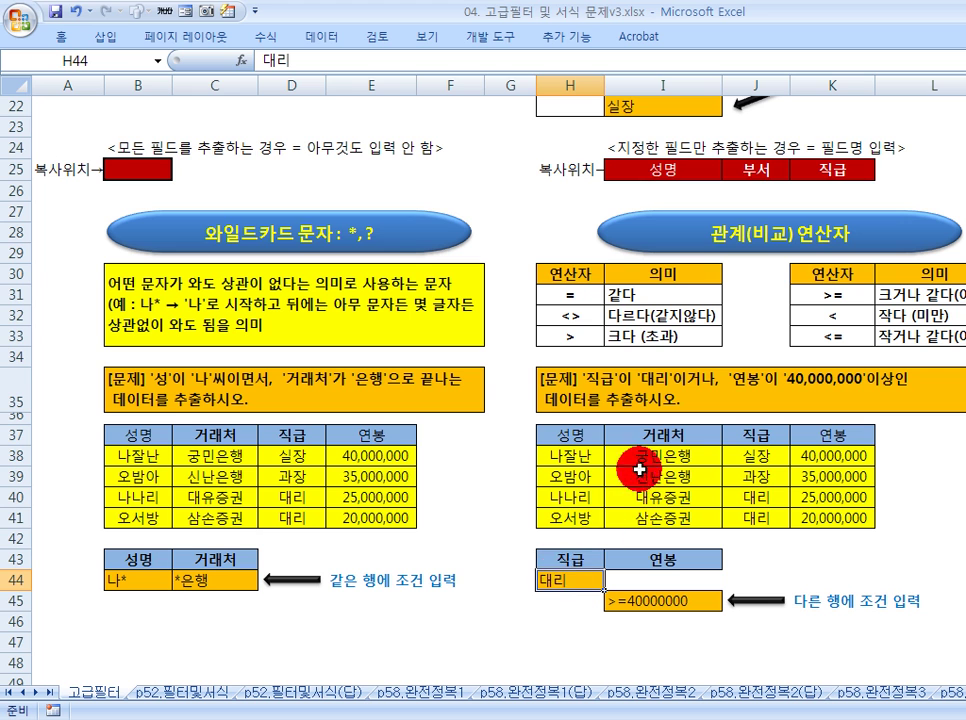
pyautogui.doubleClick(551, 581)
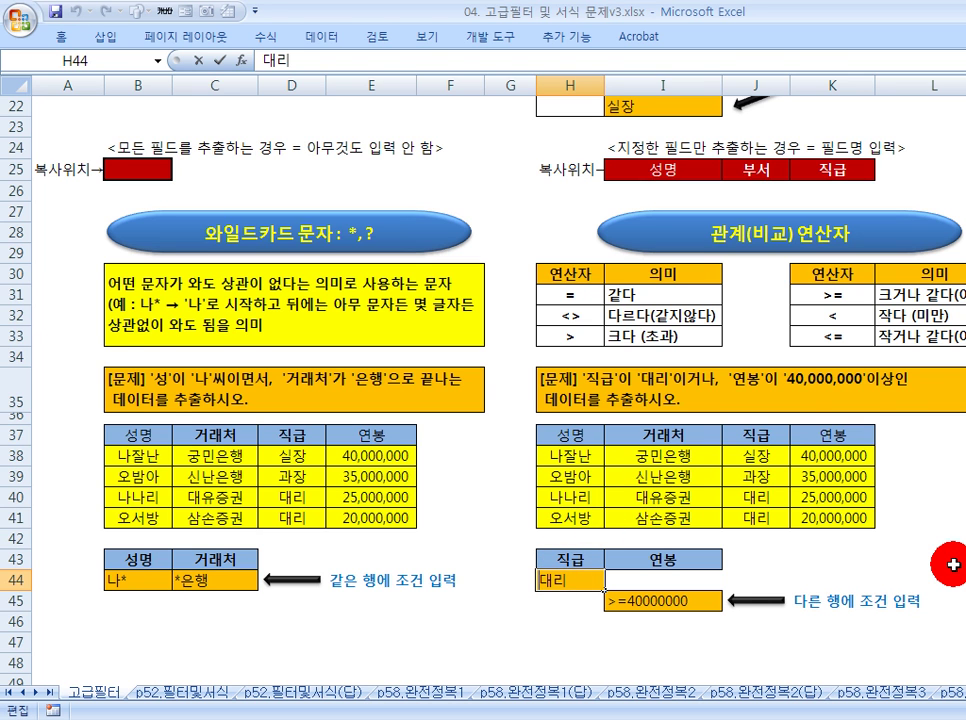
# Step: Reword the problem text in H35 so the rank condition reads '직급'이 '대리'가 아니거나
pyautogui.click(610, 375)
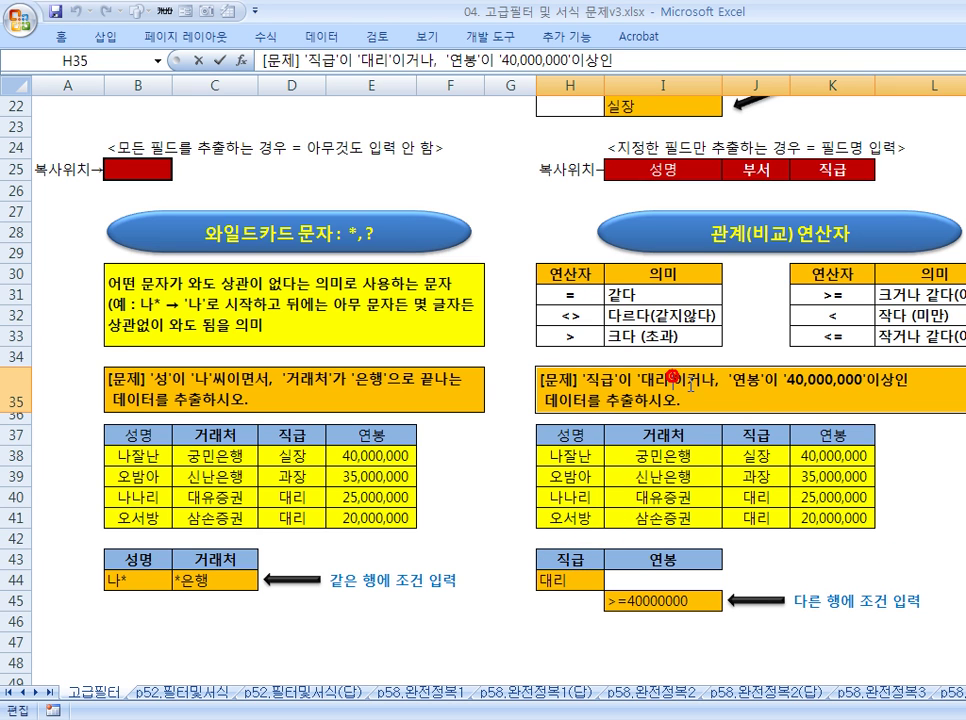
pyautogui.write('가 ')
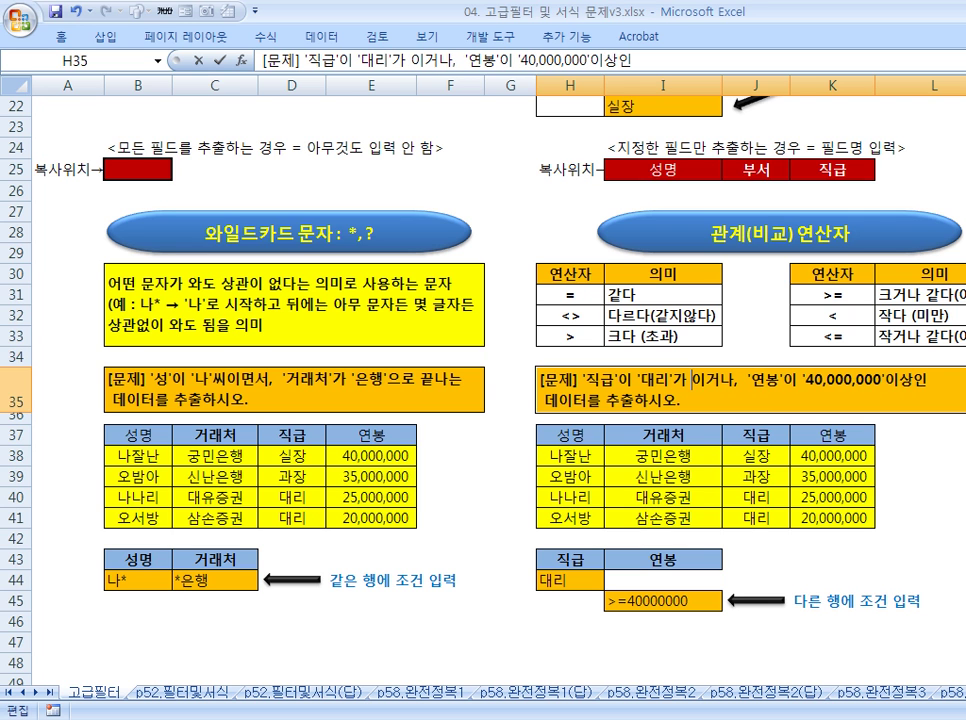
pyautogui.write('아니')
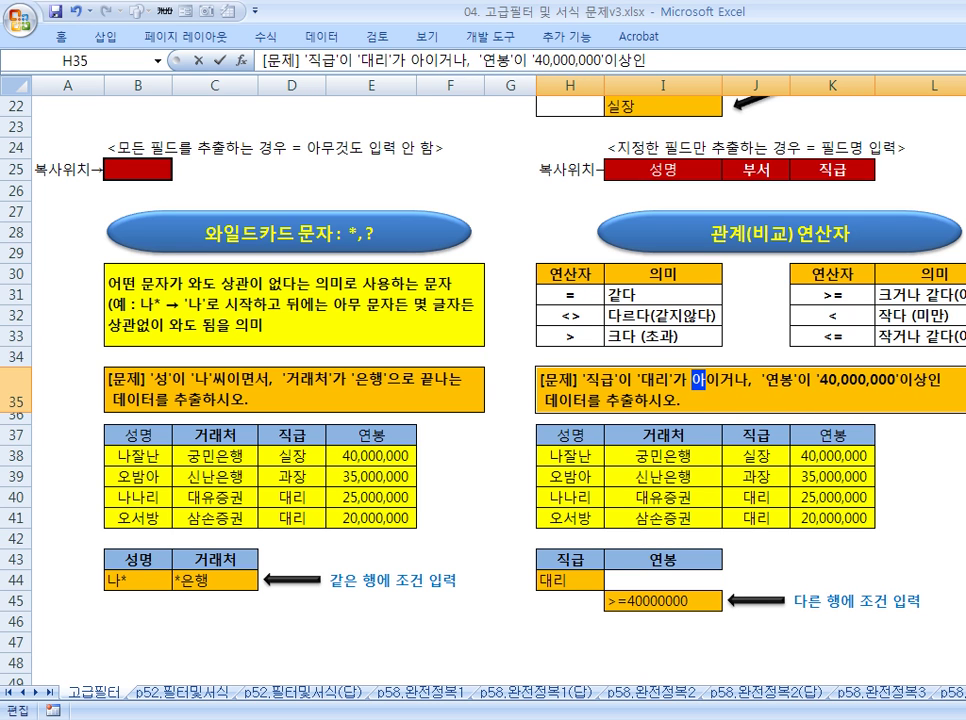
pyautogui.press('Delete')
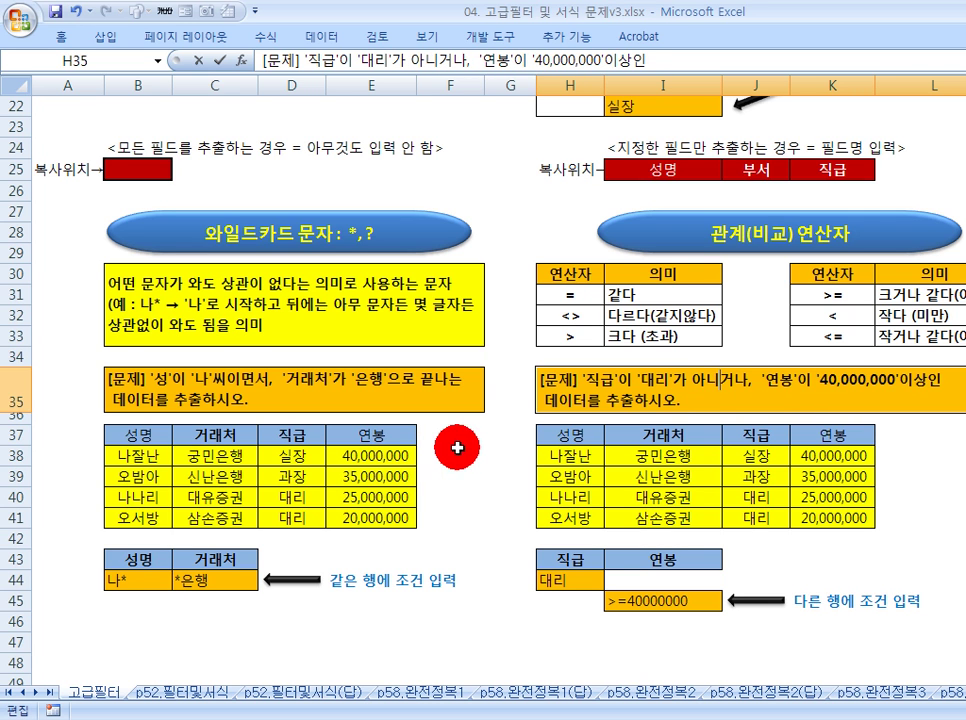
pyautogui.click(445, 455)
# Step: Change the 직급 criterion in H44 to <>대리
pyautogui.click(568, 565)
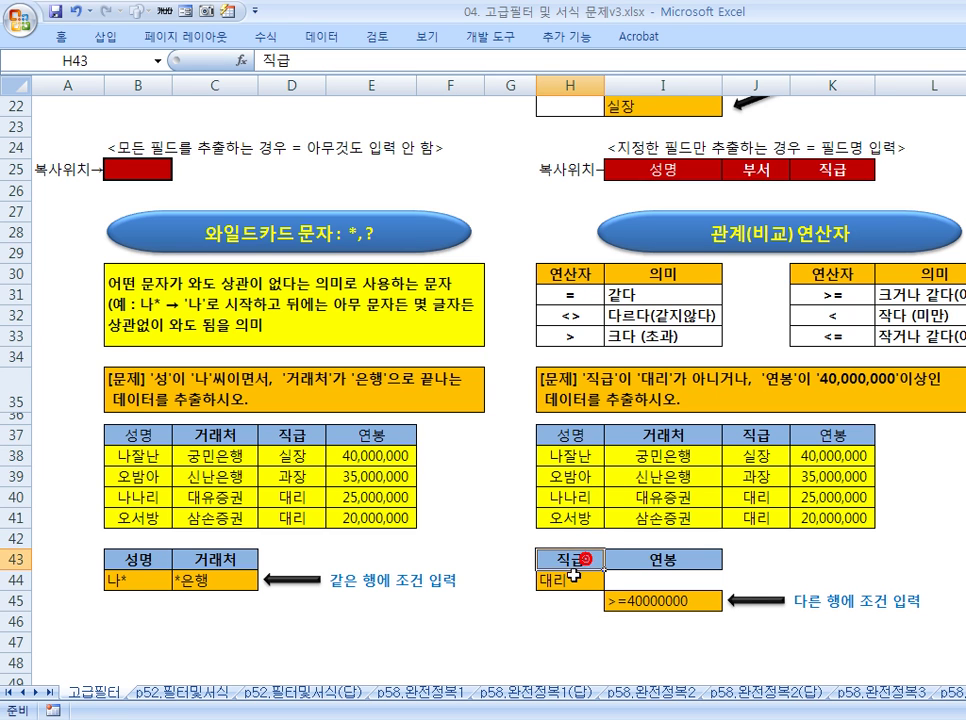
pyautogui.doubleClick(543, 579)
pyautogui.click(735, 575)
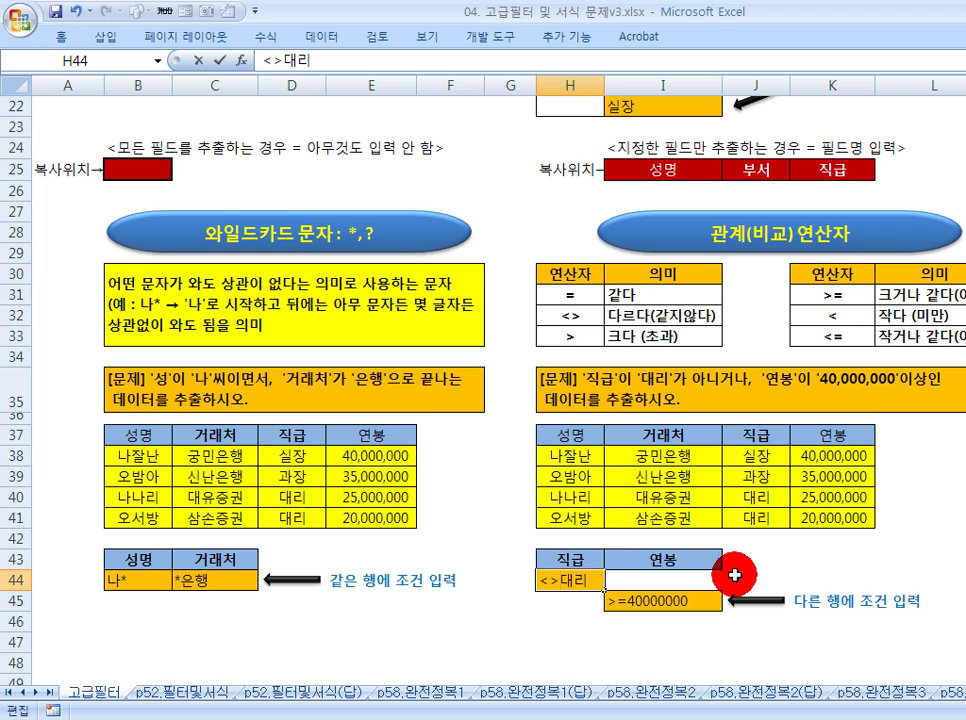
pyautogui.click(512, 621)
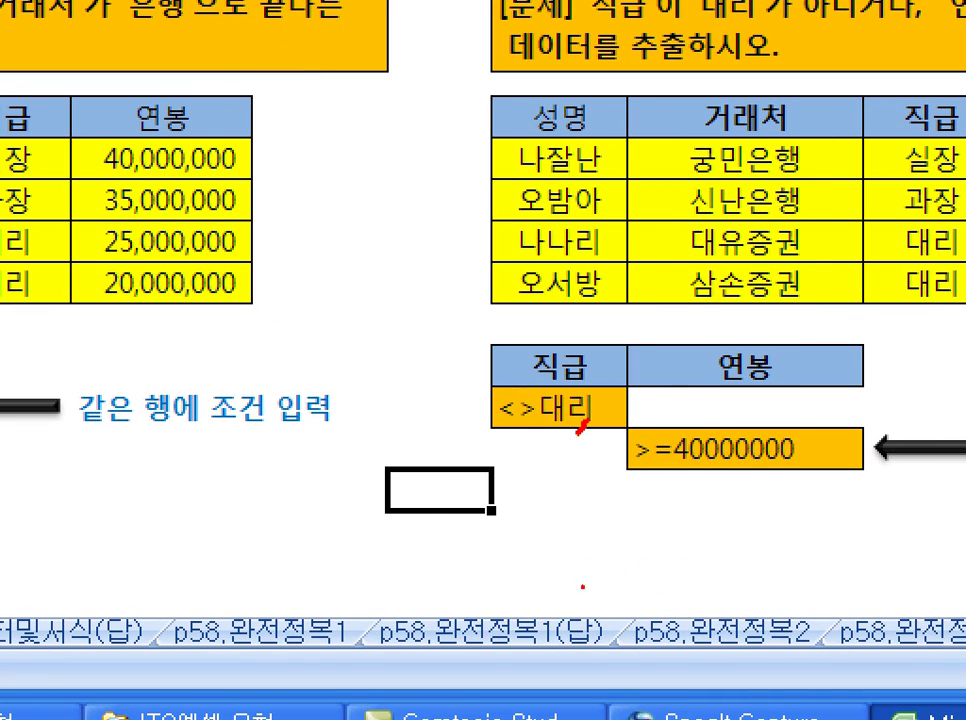
# Step: Circle 대리 and underline the <>대리 criterion in H44 by hand, and clear the annotations
pyautogui.moveTo(580, 425); pyautogui.dragTo(568, 405)
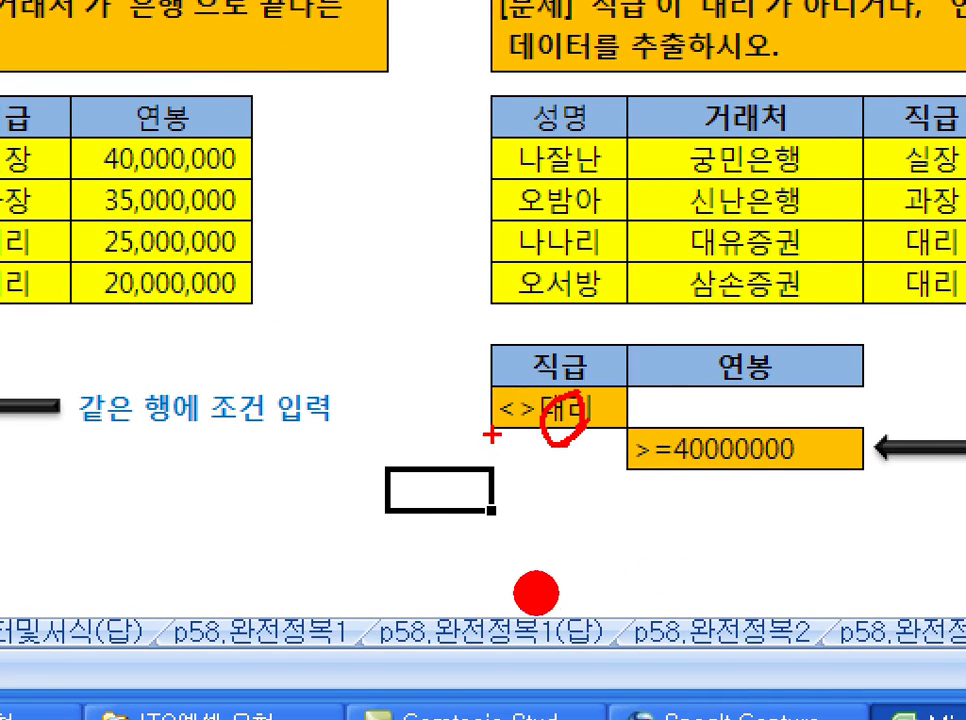
pyautogui.moveTo(492, 438); pyautogui.dragTo(620, 434)
pyautogui.moveTo(507, 376)
pyautogui.mouseDown()
pyautogui.moveTo(606, 436)
pyautogui.moveTo(482, 450)
pyautogui.mouseUp()
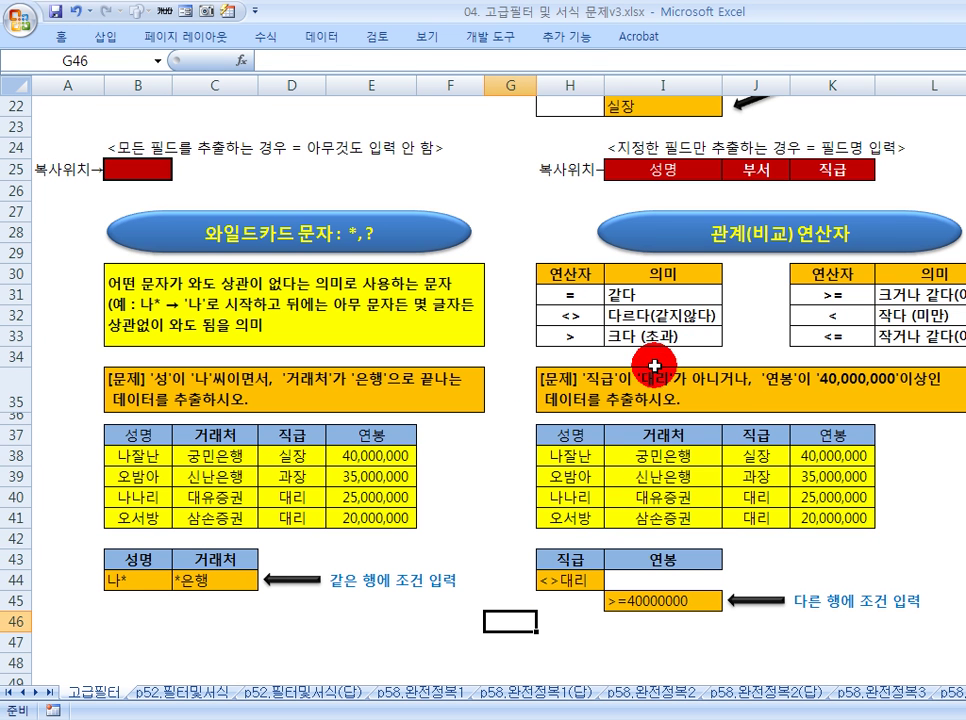
pyautogui.click(826, 19)
# Step: Check the "아니거나" wording of the rank condition in the H35 problem text
pyautogui.doubleClick(704, 382)
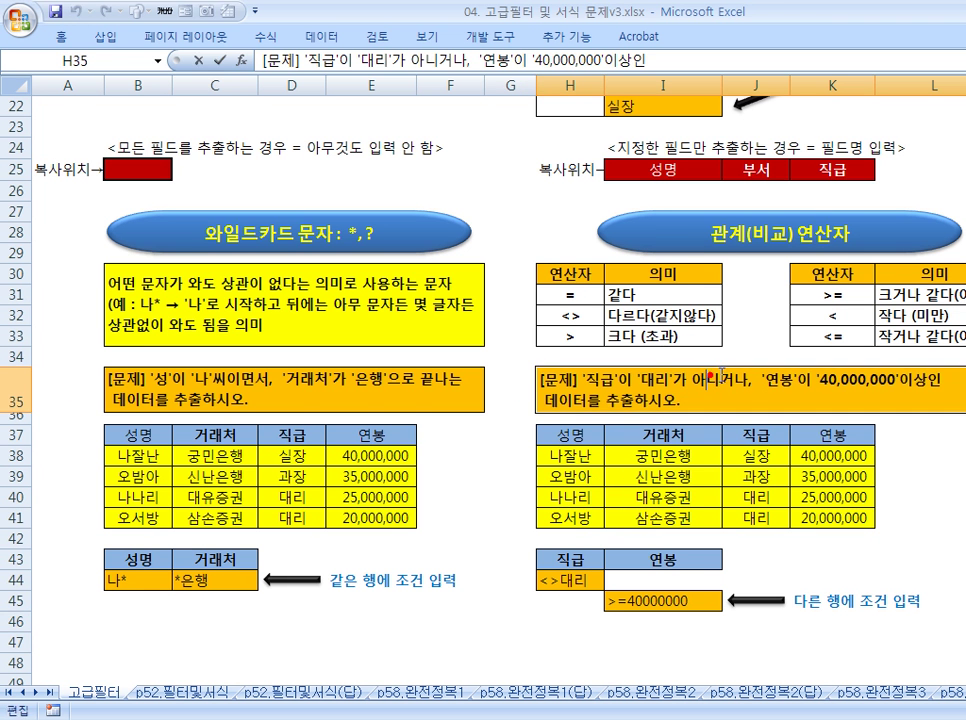
pyautogui.doubleClick(673, 377)
pyautogui.click(500, 470)
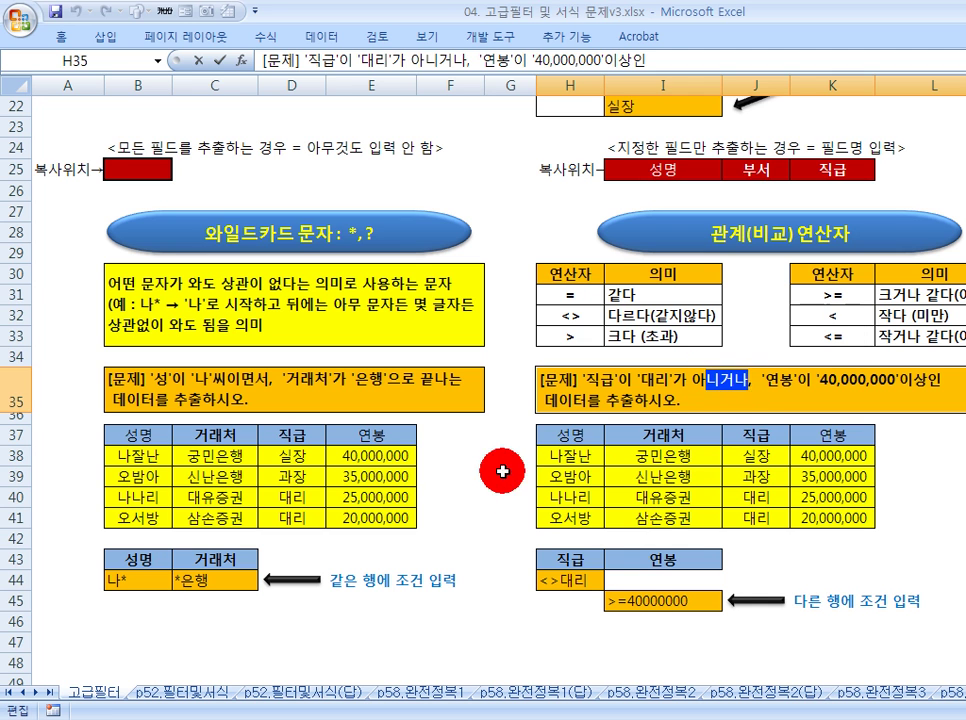
pyautogui.click(733, 377)
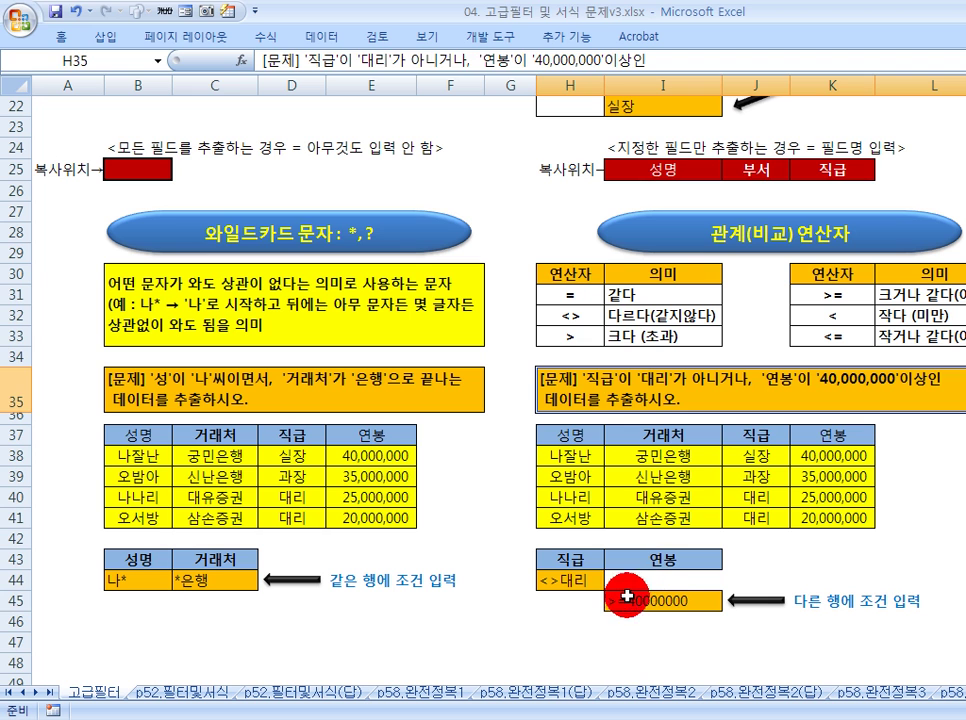
# Step: Compare the operator and number in I45's >=40000000 criterion with the "이상" wording in H35
pyautogui.click(632, 601)
pyautogui.click(612, 600)
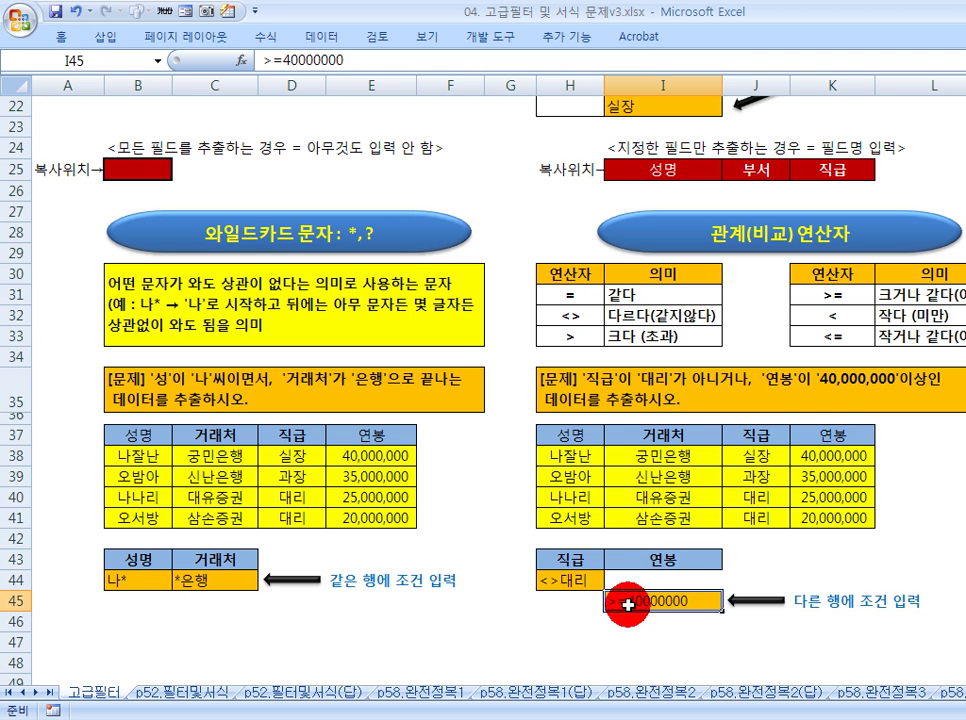
pyautogui.doubleClick(911, 380)
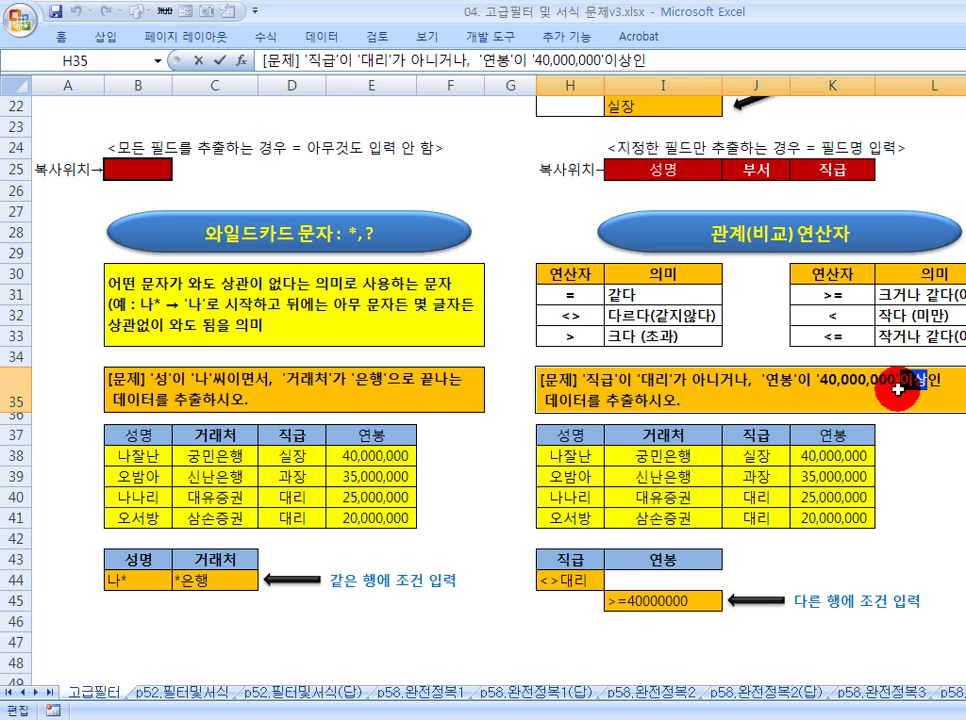
pyautogui.click(610, 602)
pyautogui.doubleClick(616, 599)
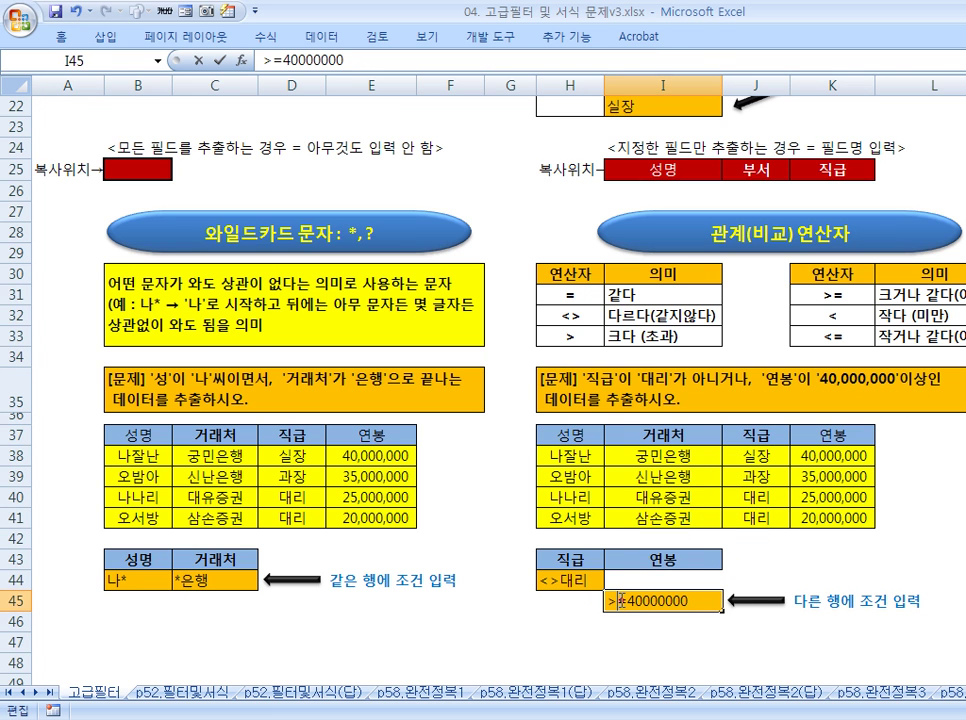
pyautogui.click(615, 603)
pyautogui.moveTo(627, 601); pyautogui.dragTo(685, 617)
# Step: Try the reversed expression 40000000>= in I46 and discard the entry
pyautogui.press('Return')
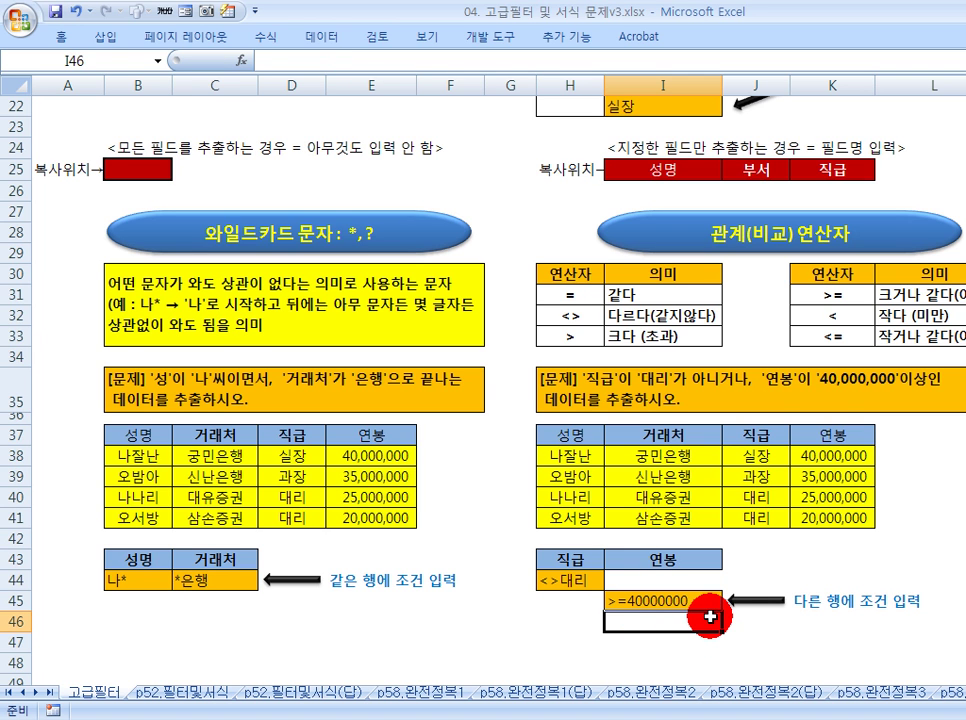
pyautogui.write('40000000>=')
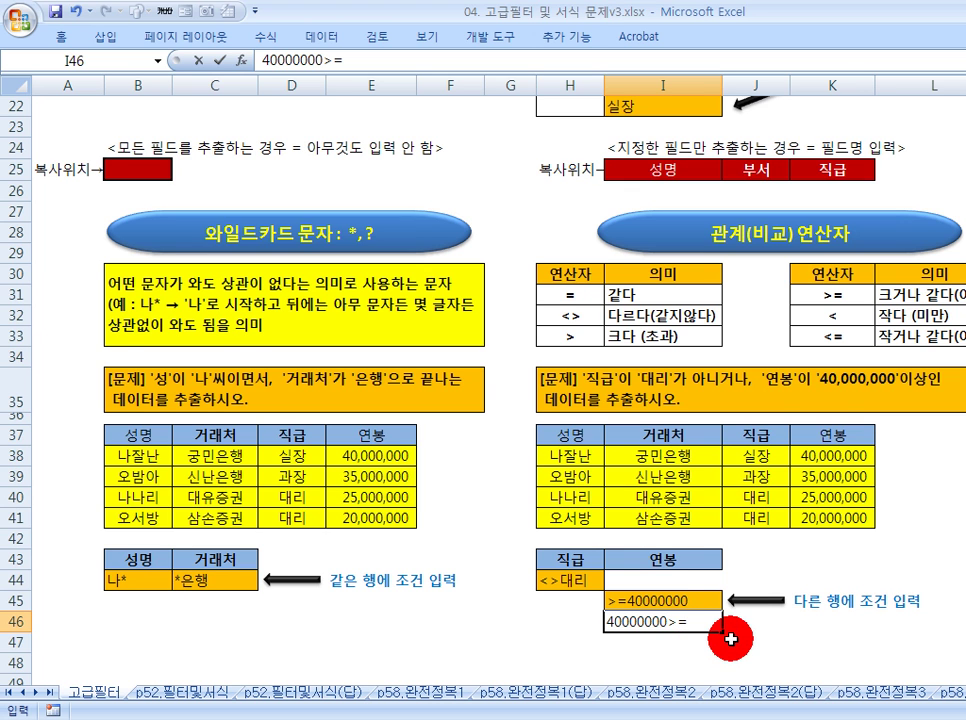
pyautogui.press('Escape')
# Step: Examine the 직급 and 연봉 criteria headers in H43:I43 together with the conditions in H44 and I45
pyautogui.click(575, 556)
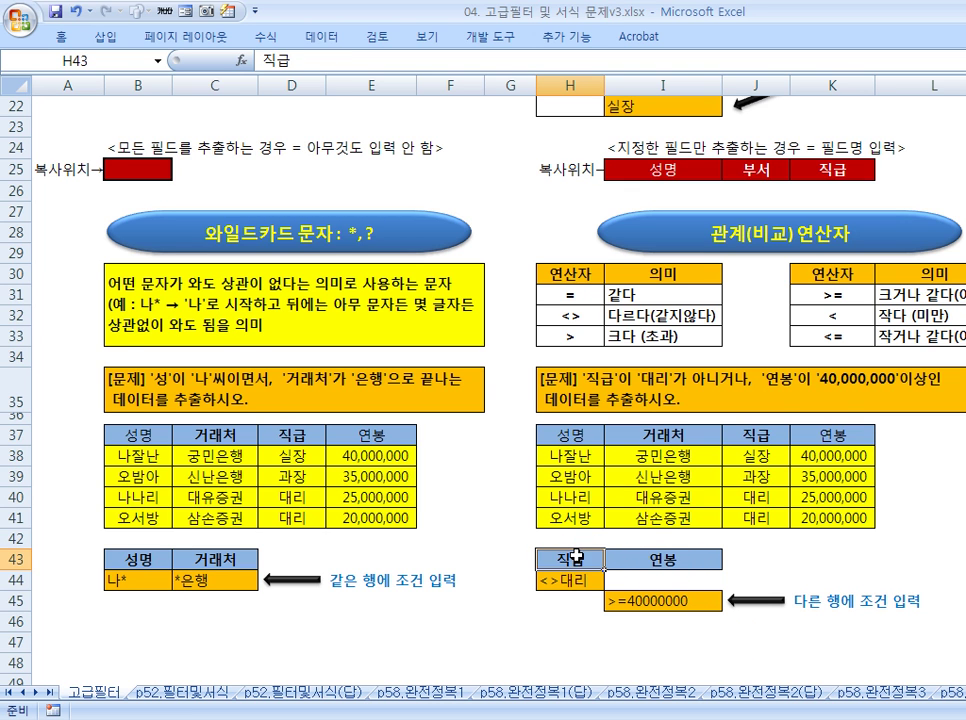
pyautogui.click(568, 581)
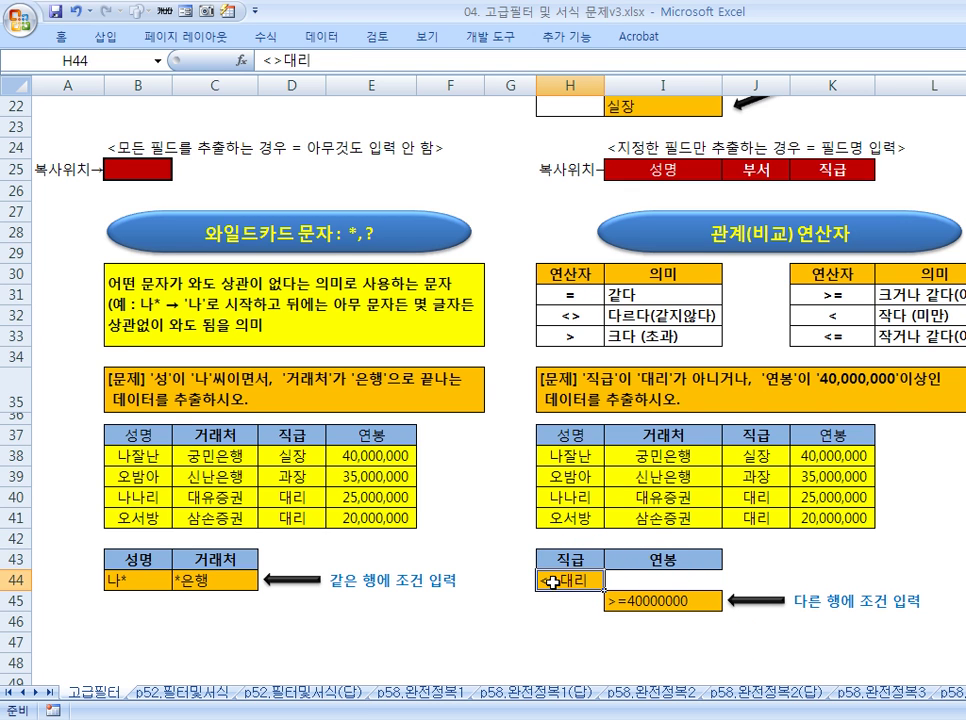
pyautogui.click(664, 560)
pyautogui.click(647, 597)
pyautogui.click(612, 602)
pyautogui.click(636, 601)
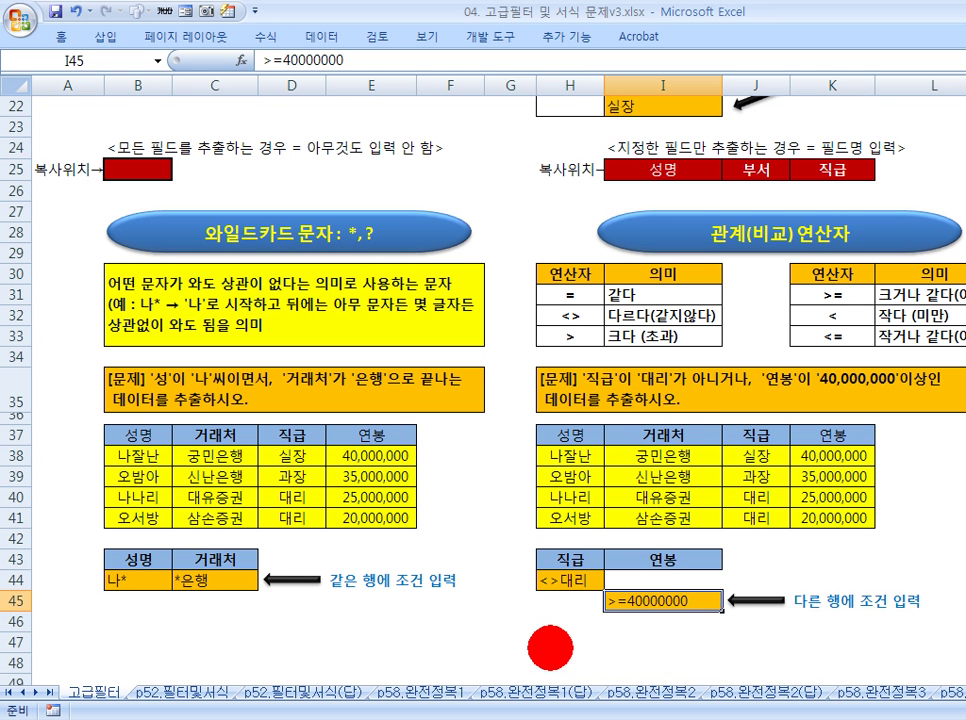
# Step: Sketch a >= comparison below the criteria with arrows from 연봉 and 40000000, box its operator and value, and clear the annotations
pyautogui.moveTo(552, 643)
pyautogui.mouseDown()
pyautogui.moveTo(556, 655)
pyautogui.moveTo(491, 646)
pyautogui.moveTo(500, 626)
pyautogui.mouseUp()
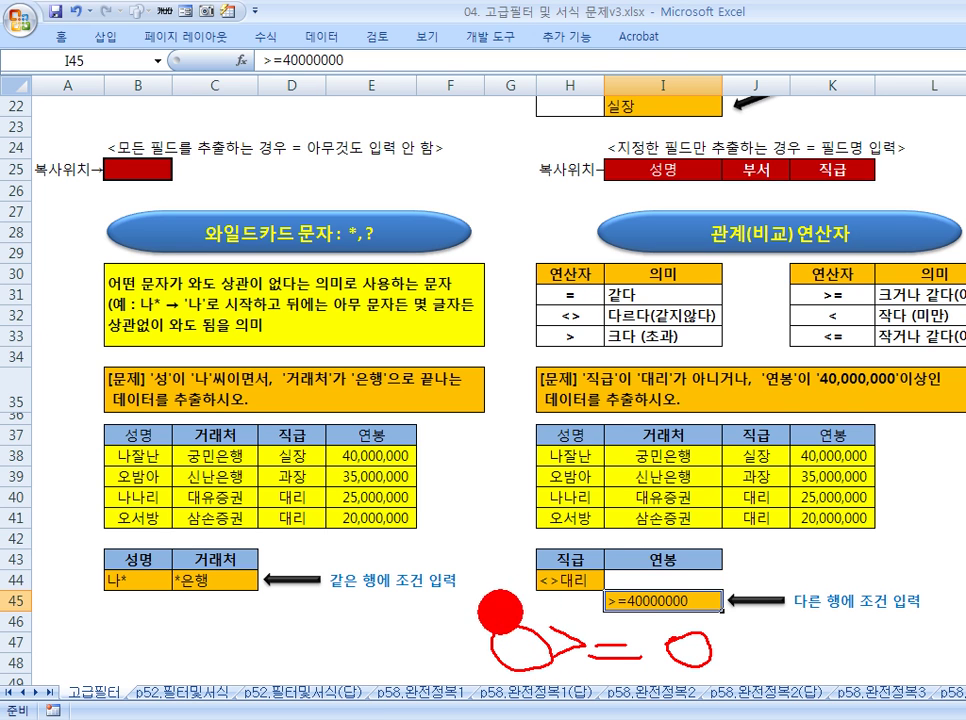
pyautogui.moveTo(675, 546); pyautogui.dragTo(660, 560)
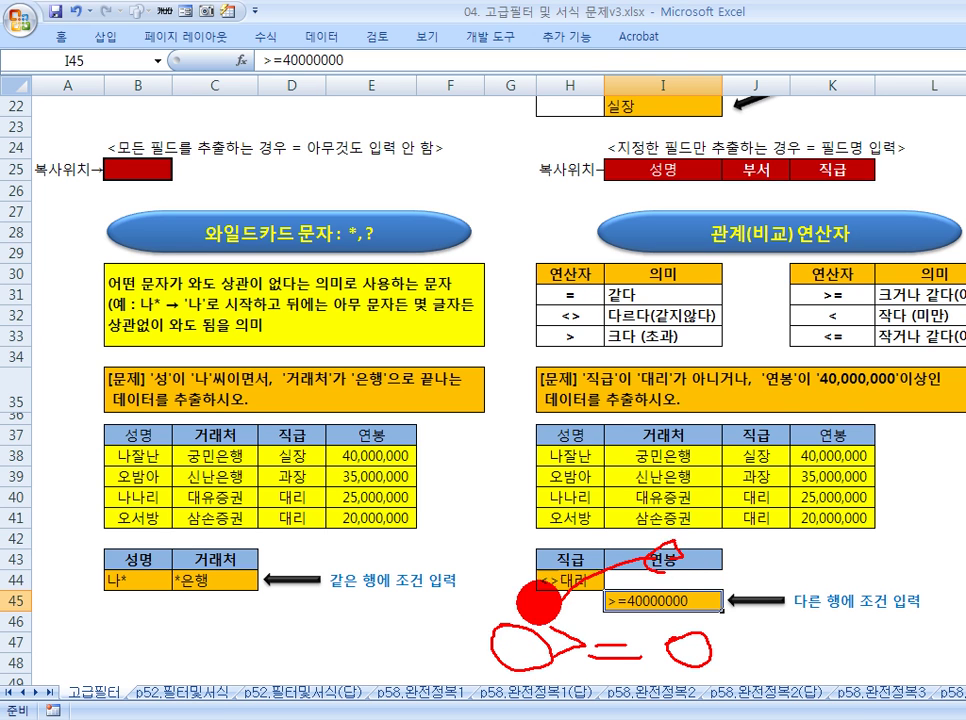
pyautogui.moveTo(545, 665)
pyautogui.mouseDown()
pyautogui.moveTo(690, 645)
pyautogui.moveTo(690, 600)
pyautogui.mouseUp()
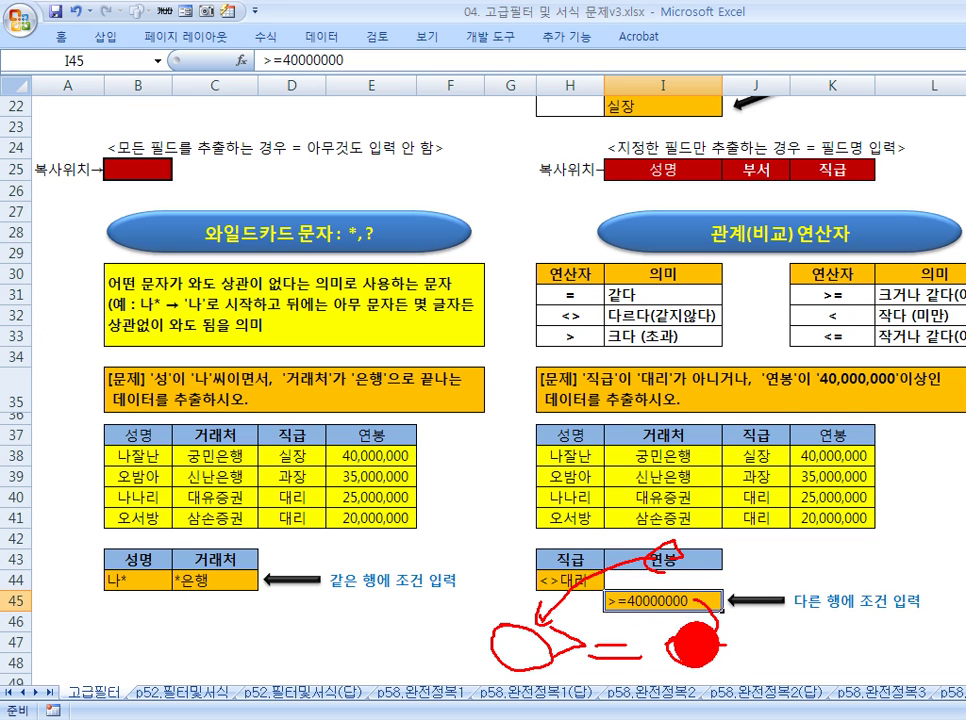
pyautogui.moveTo(557, 633)
pyautogui.mouseDown()
pyautogui.moveTo(620, 650)
pyautogui.moveTo(560, 640)
pyautogui.moveTo(638, 668)
pyautogui.moveTo(637, 652)
pyautogui.moveTo(541, 675)
pyautogui.moveTo(731, 675)
pyautogui.moveTo(731, 621)
pyautogui.moveTo(541, 621)
pyautogui.mouseUp()
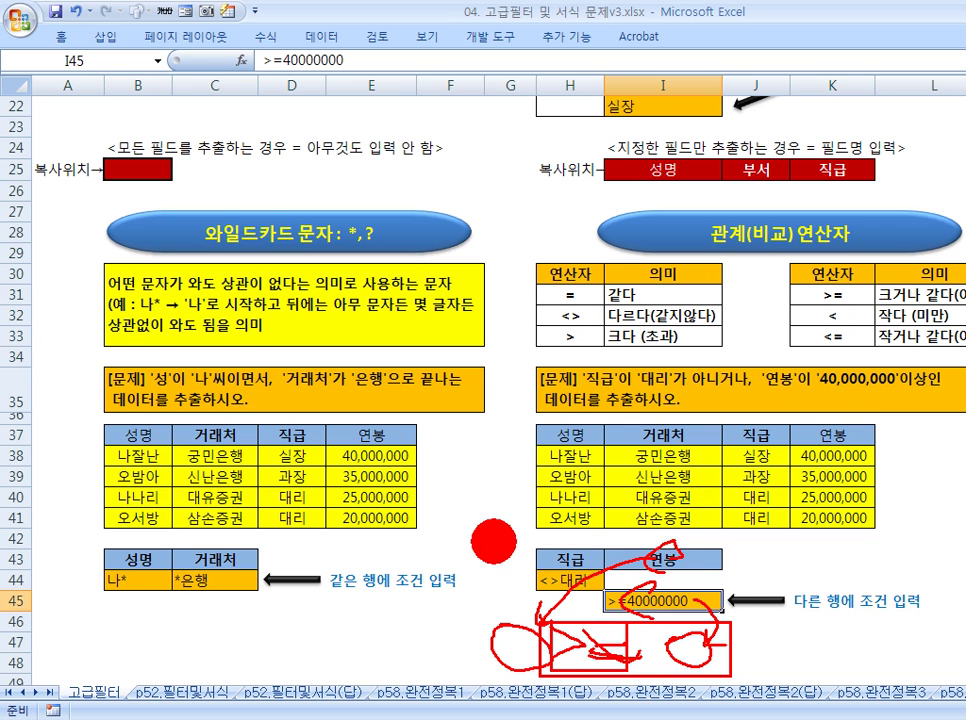
pyautogui.press('Escape')
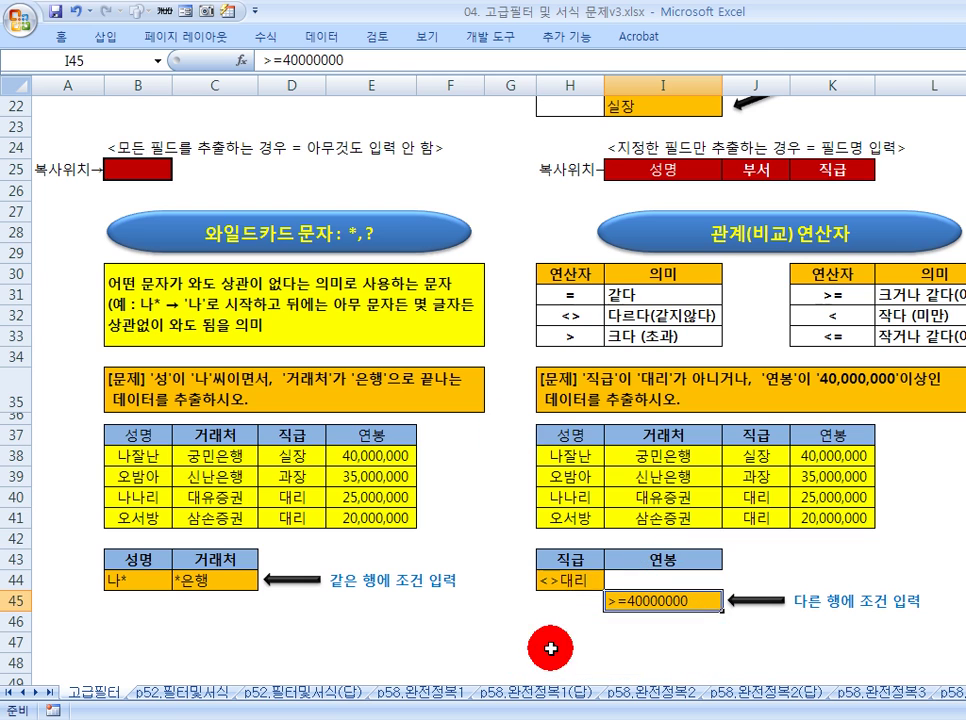
# Step: Return to the beginning of the 고급필터 sheet and switch to the p52.필터및서식 sheet
pyautogui.click(500, 496)
pyautogui.scroll(2, 495, 505)
pyautogui.scroll(5, 491, 516)
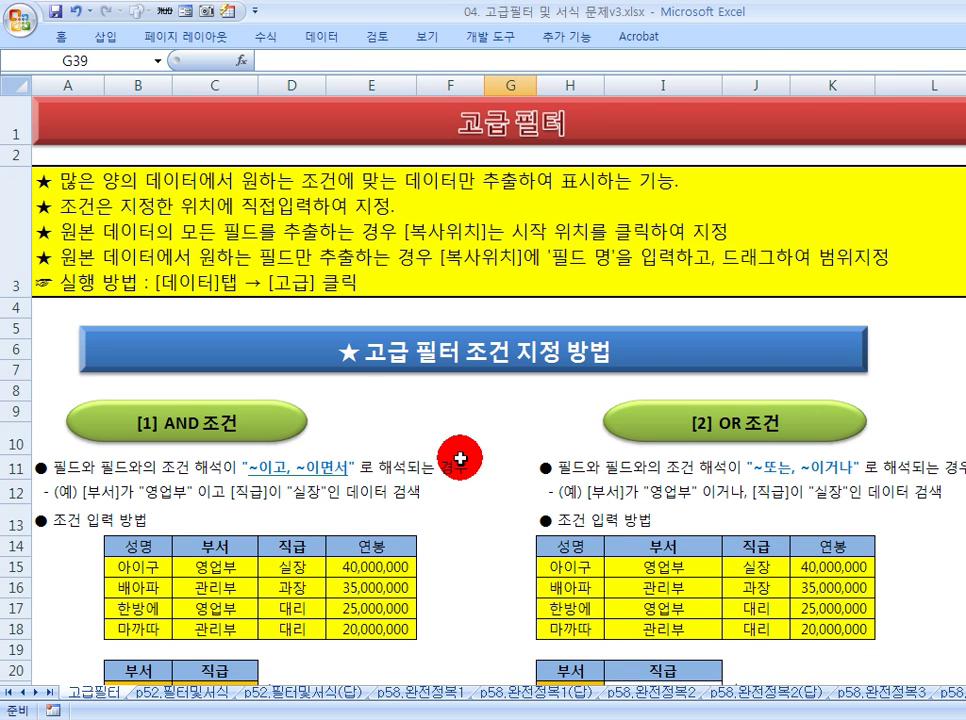
pyautogui.click(376, 394)
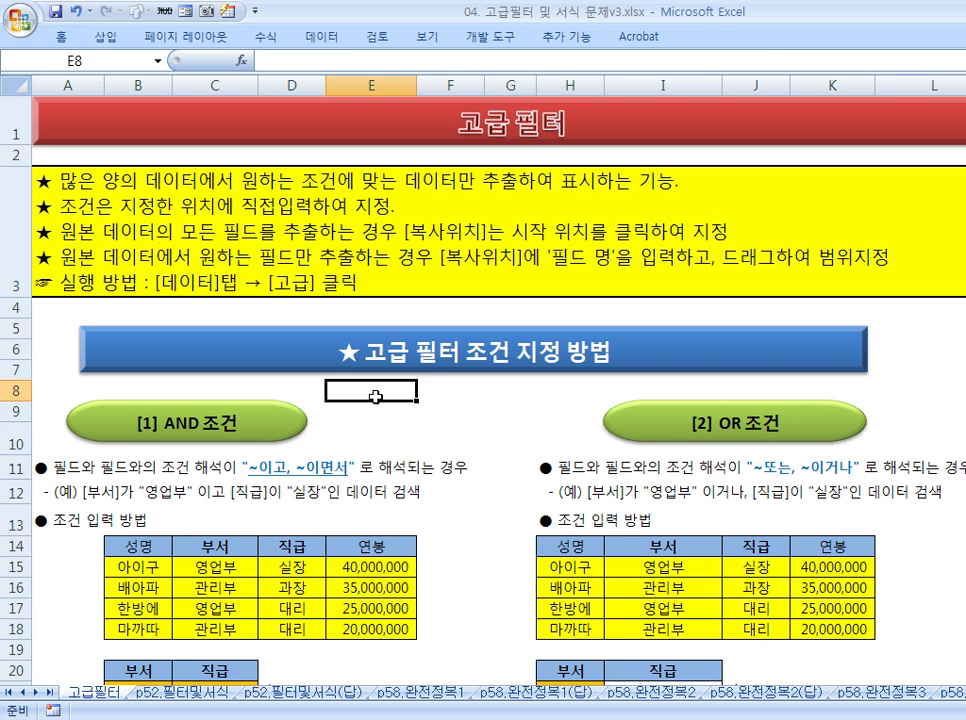
pyautogui.click(369, 409)
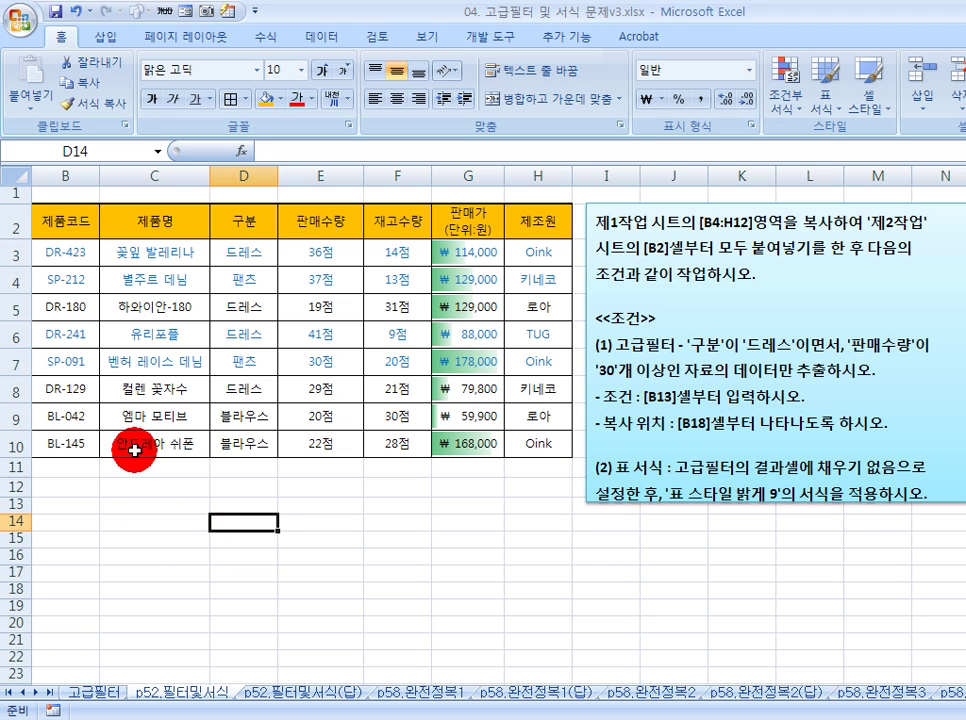
# Step: Examine the product table in B2:H10 against the copy-and-paste instruction, returning to its starting cell B2
pyautogui.click(71, 222)
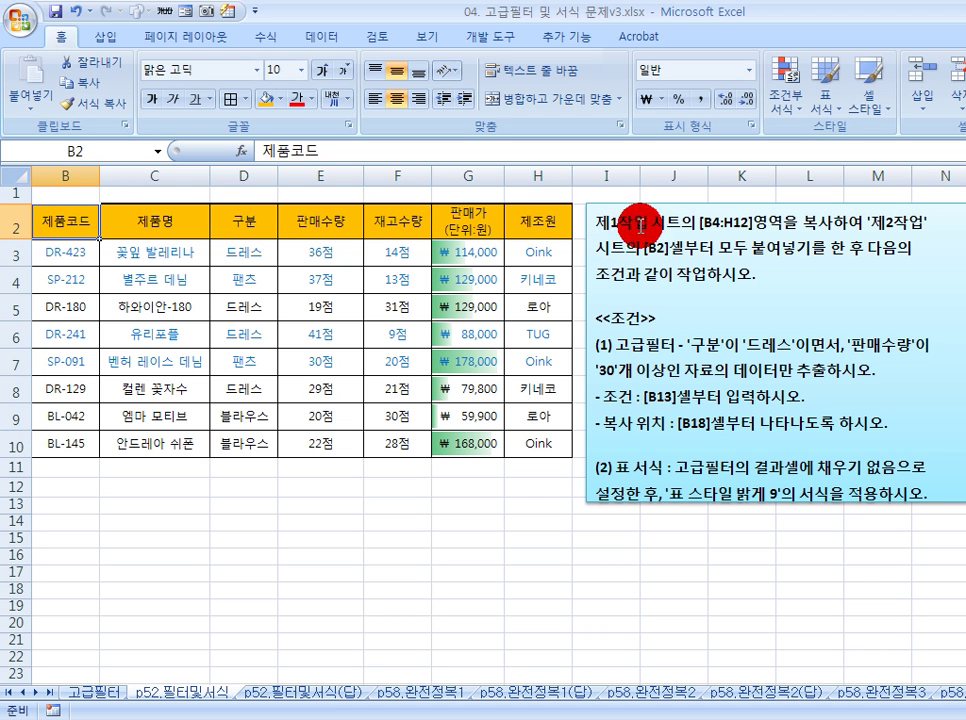
pyautogui.moveTo(72, 223); pyautogui.dragTo(526, 438)
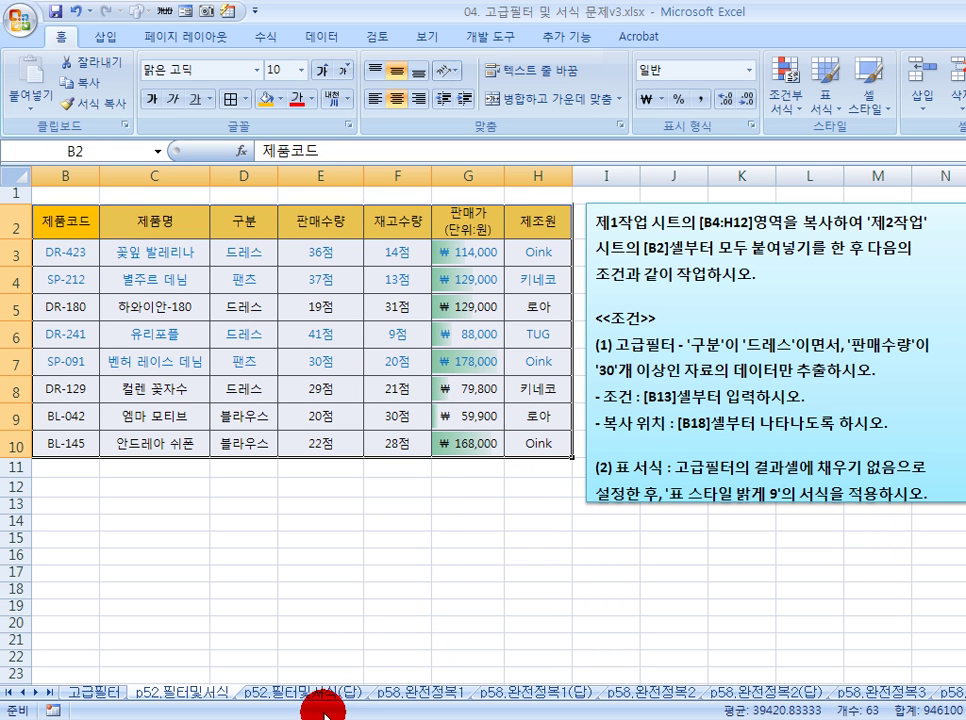
pyautogui.click(85, 225)
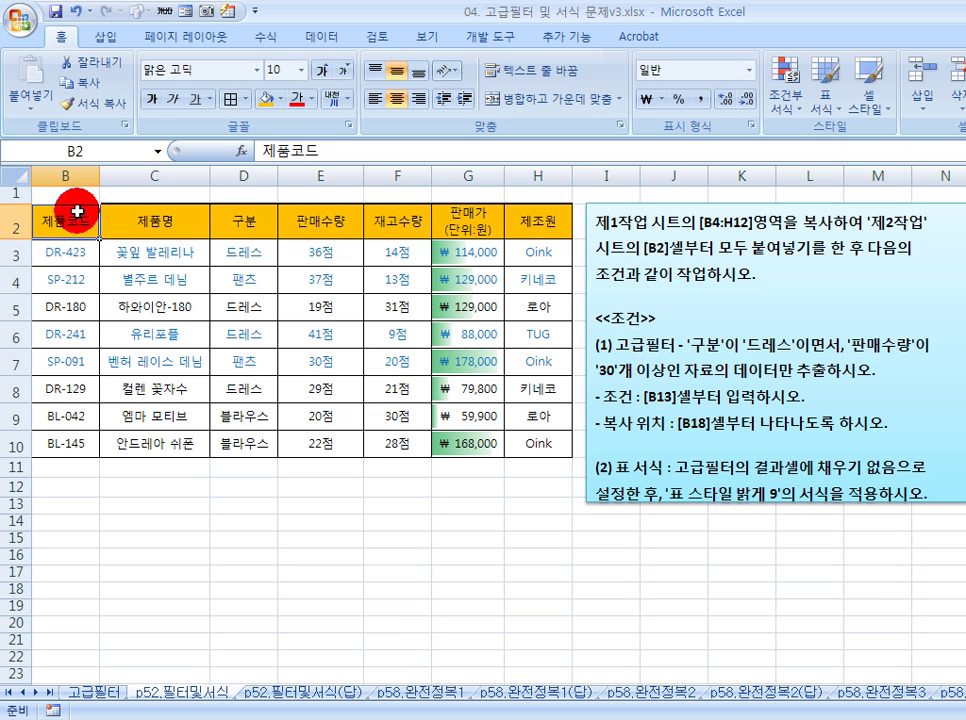
# Step: Examine the advanced filter instruction's 구분, 드레스 and 면서 wording against the 구분 column of the product table in B2:H10
pyautogui.moveTo(65, 217); pyautogui.dragTo(533, 440)
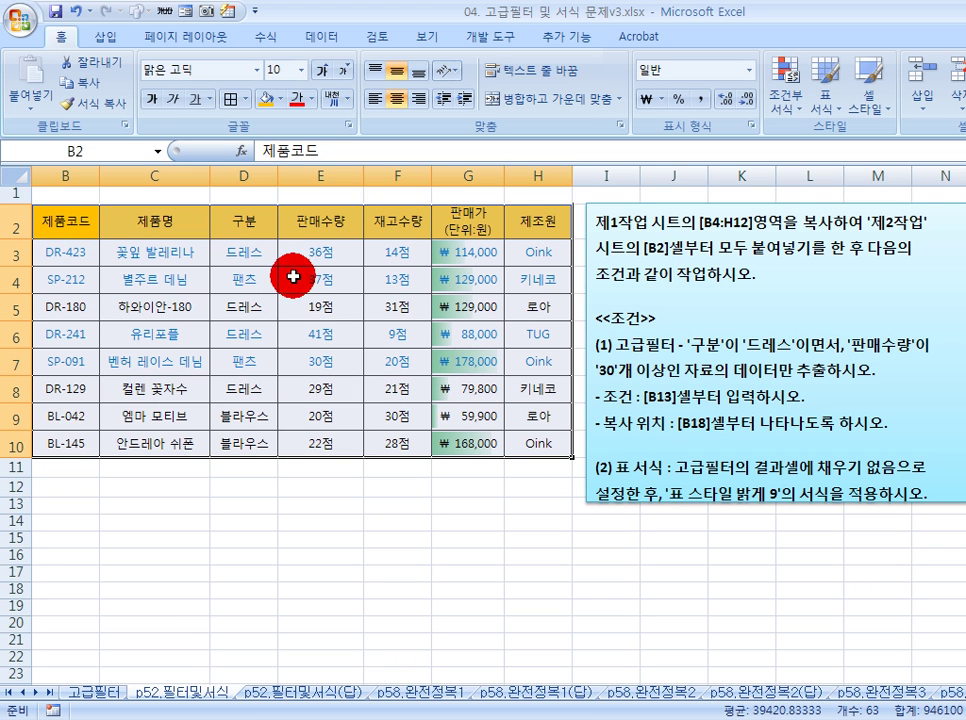
pyautogui.click(241, 221)
pyautogui.click(62, 226)
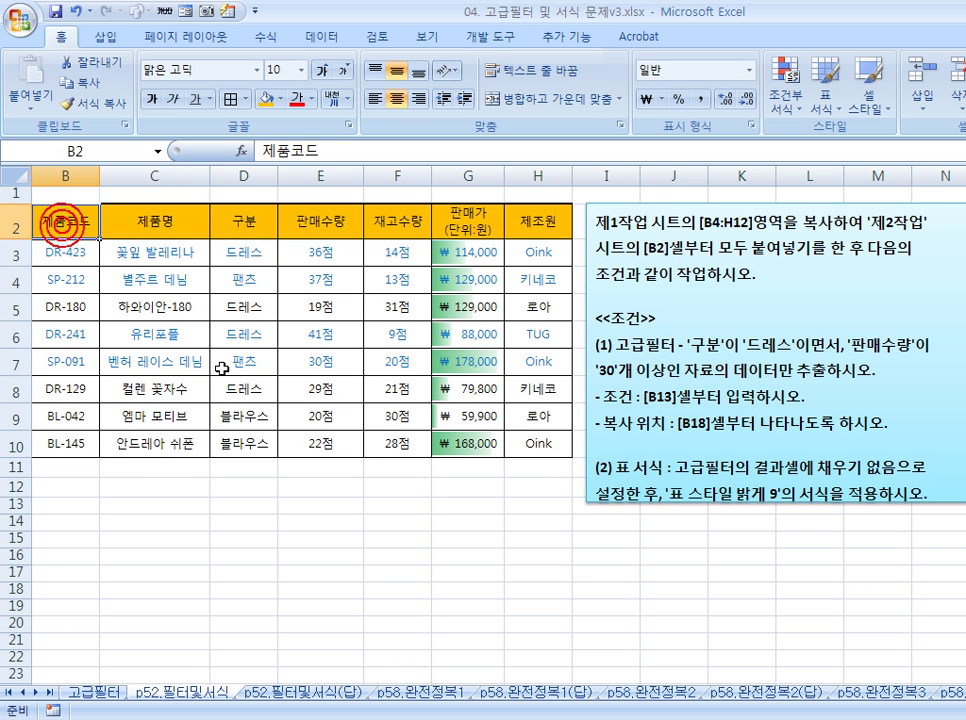
pyautogui.click(618, 348)
pyautogui.moveTo(618, 348); pyautogui.dragTo(670, 350)
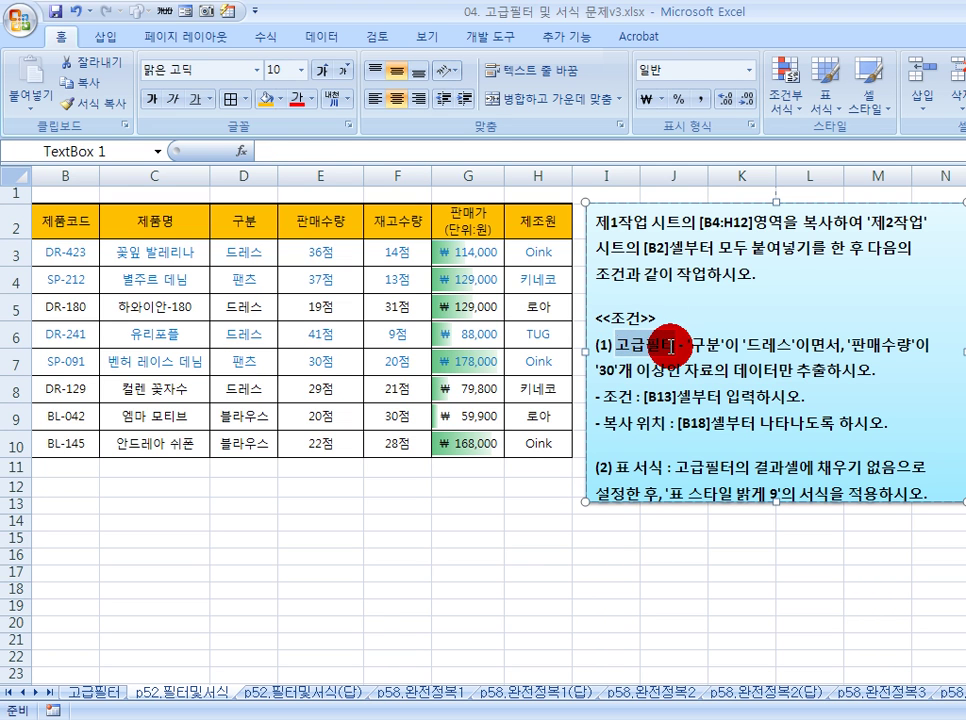
pyautogui.click(241, 359)
pyautogui.doubleClick(697, 345)
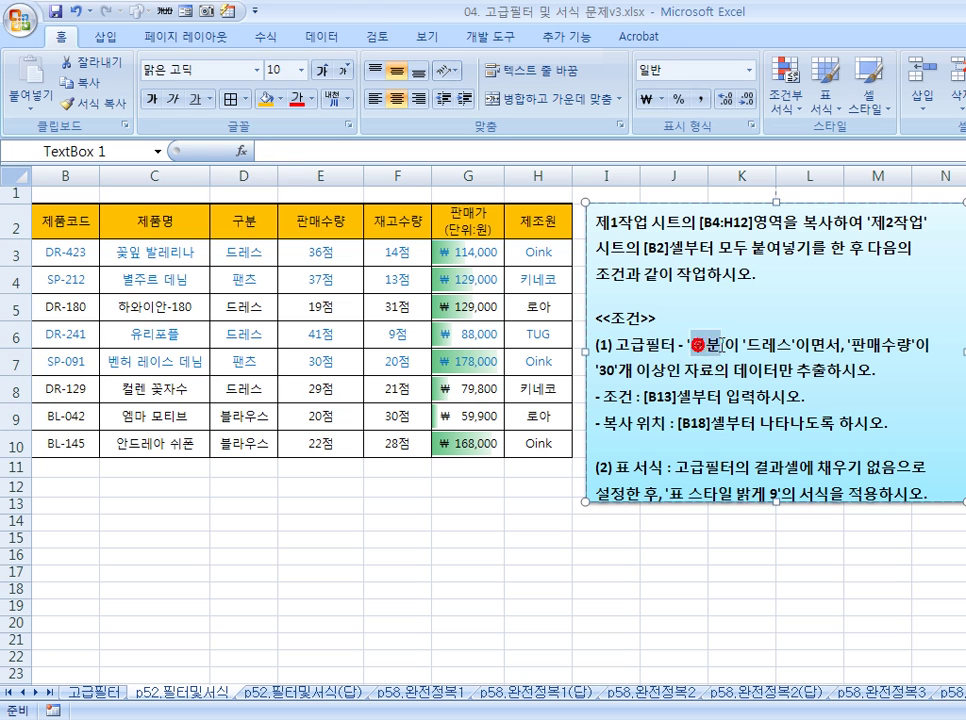
pyautogui.click(252, 222)
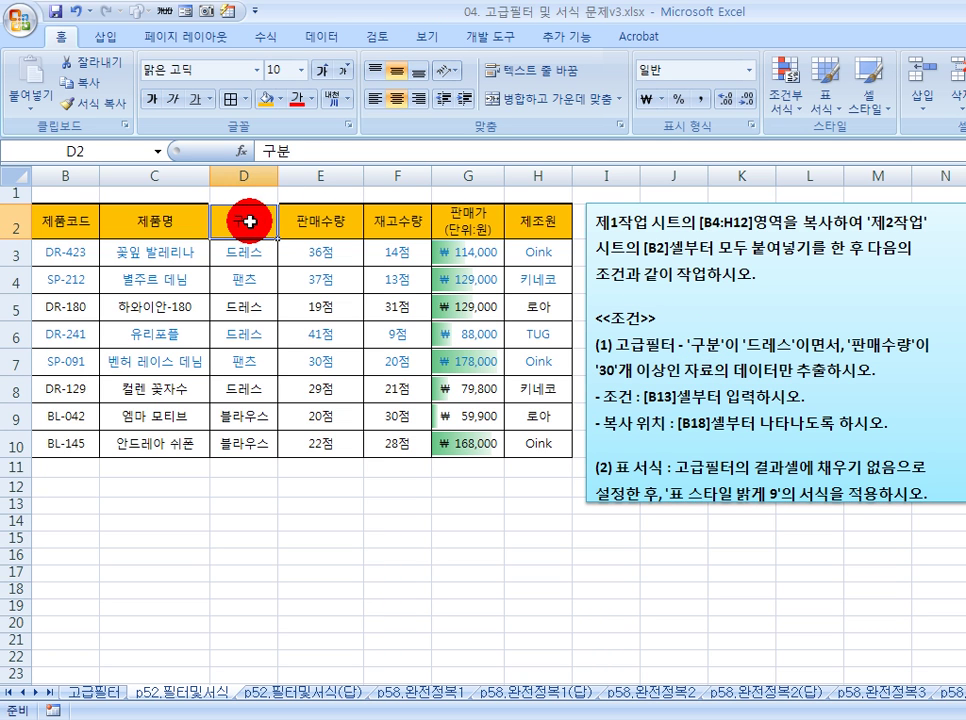
pyautogui.moveTo(245, 256); pyautogui.dragTo(244, 310)
pyautogui.doubleClick(815, 343)
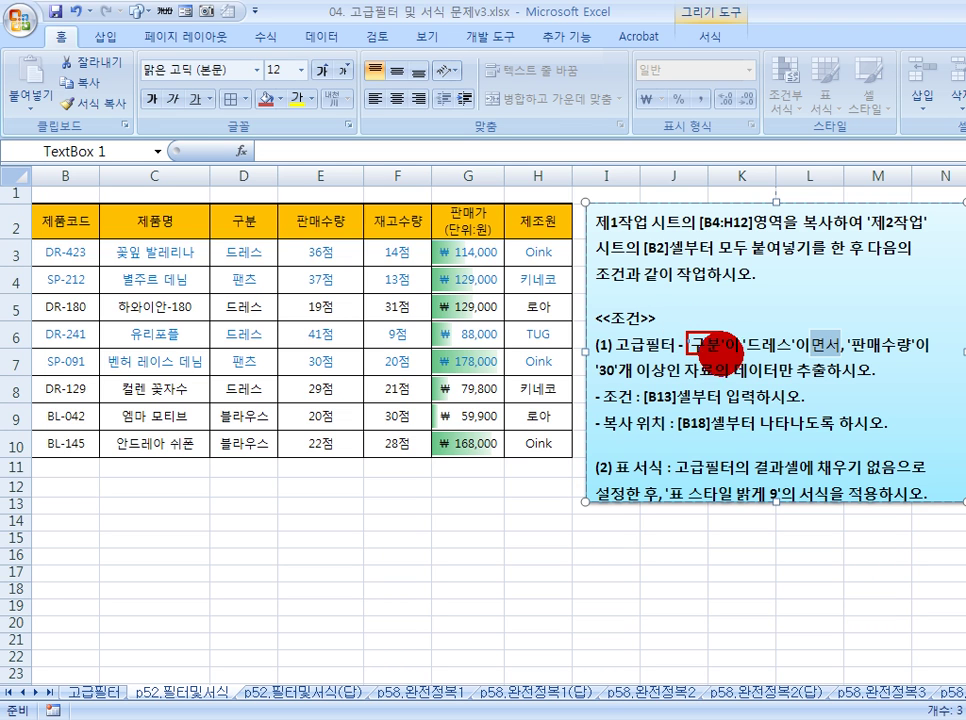
# Step: Annotate 구분 in the table header and instruction with boxes, circle 드레스, and write "And(같은행)" above 이면서
pyautogui.moveTo(231, 204)
pyautogui.mouseDown()
pyautogui.moveTo(265, 222)
pyautogui.moveTo(268, 237)
pyautogui.mouseUp()
pyautogui.click(700, 329)
pyautogui.moveTo(700, 329); pyautogui.dragTo(729, 272)
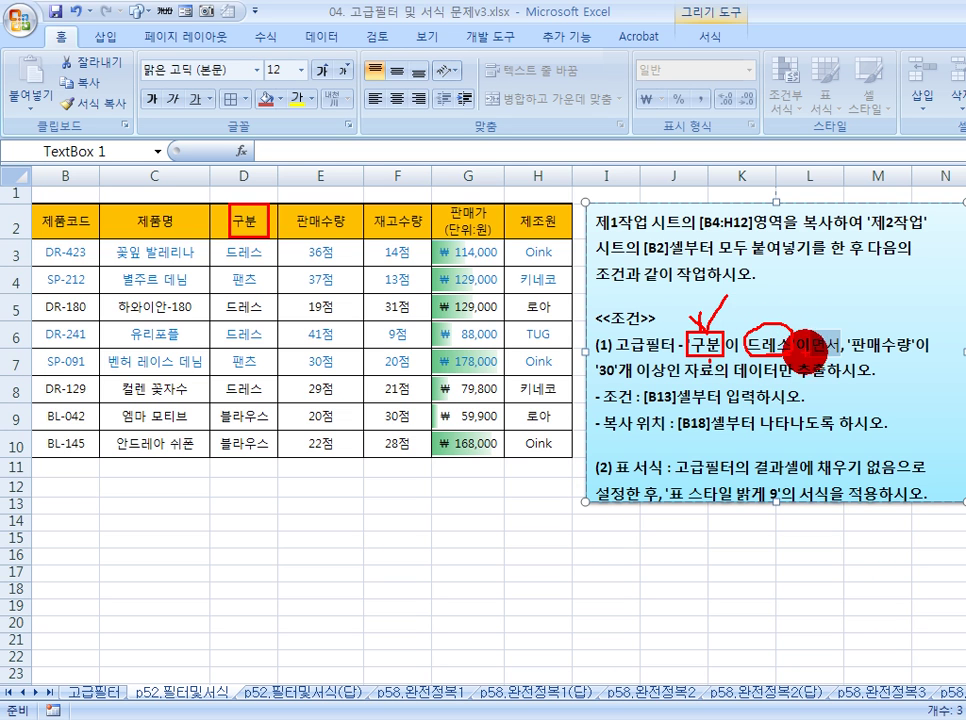
pyautogui.moveTo(803, 330); pyautogui.dragTo(807, 281)
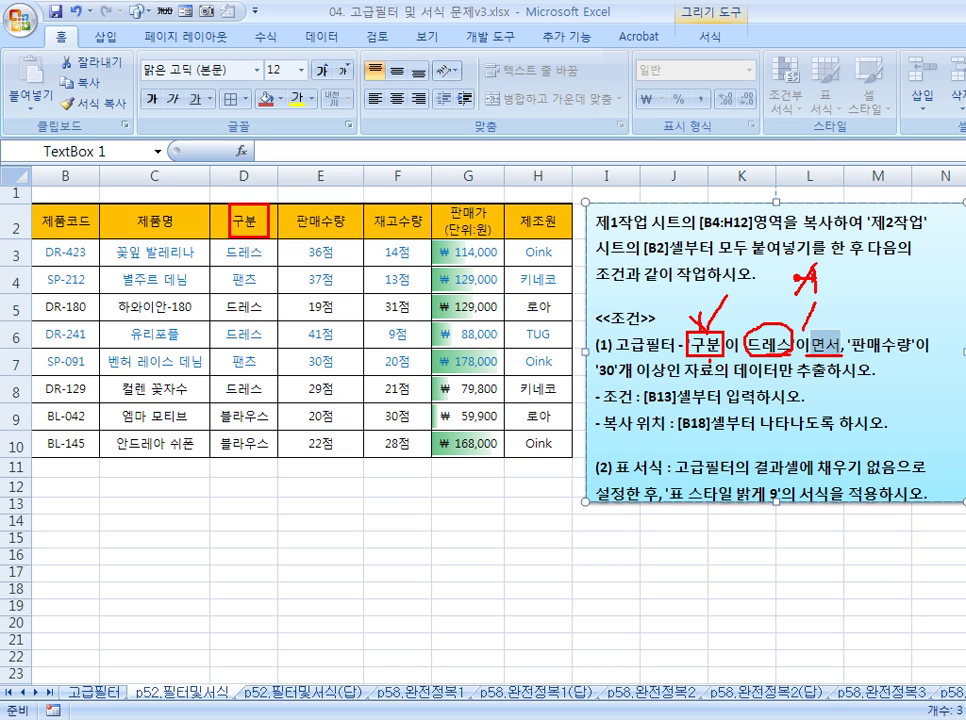
pyautogui.moveTo(852, 259); pyautogui.dragTo(850, 290)
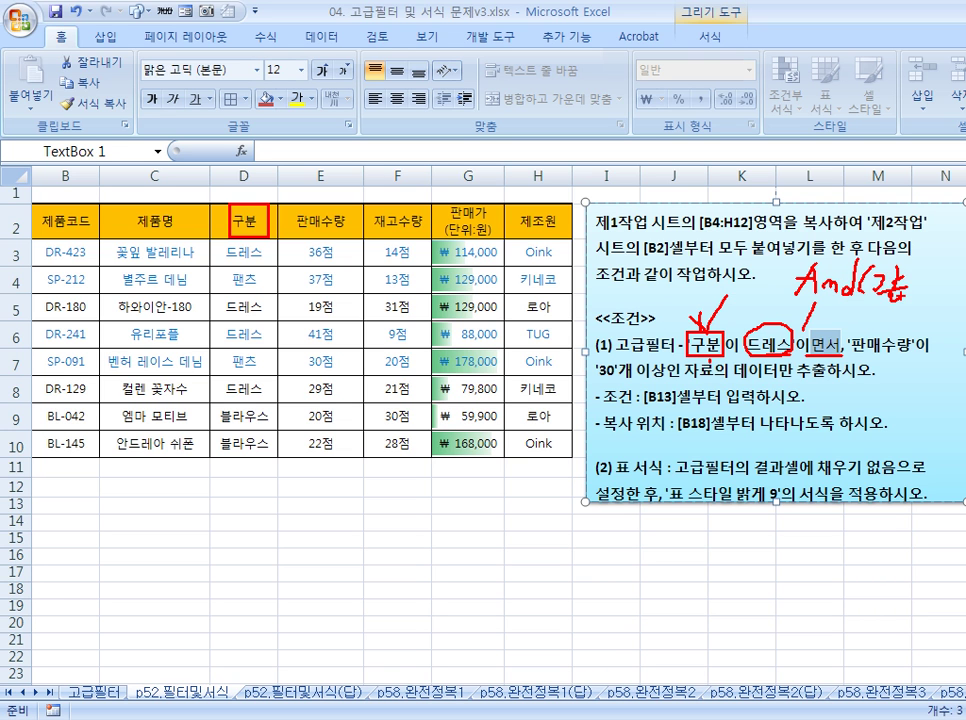
# Step: Box 판매수량 in the instruction and table header, mark '30'개 이상 with a handwritten >=30, and clear all annotations
pyautogui.moveTo(848, 331); pyautogui.dragTo(907, 360)
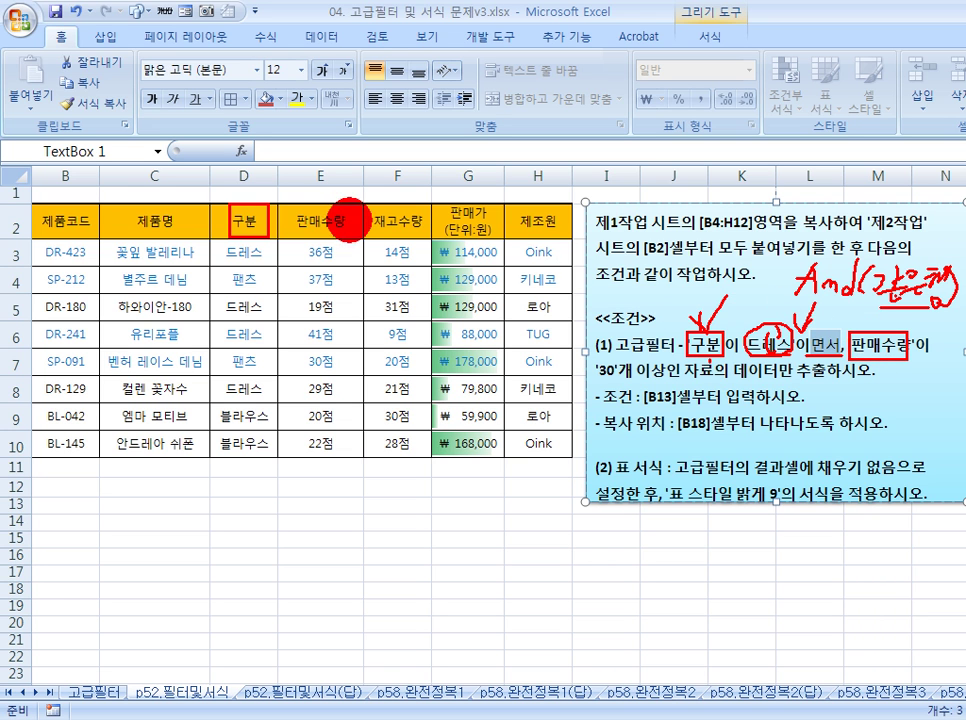
pyautogui.moveTo(293, 211); pyautogui.dragTo(296, 216)
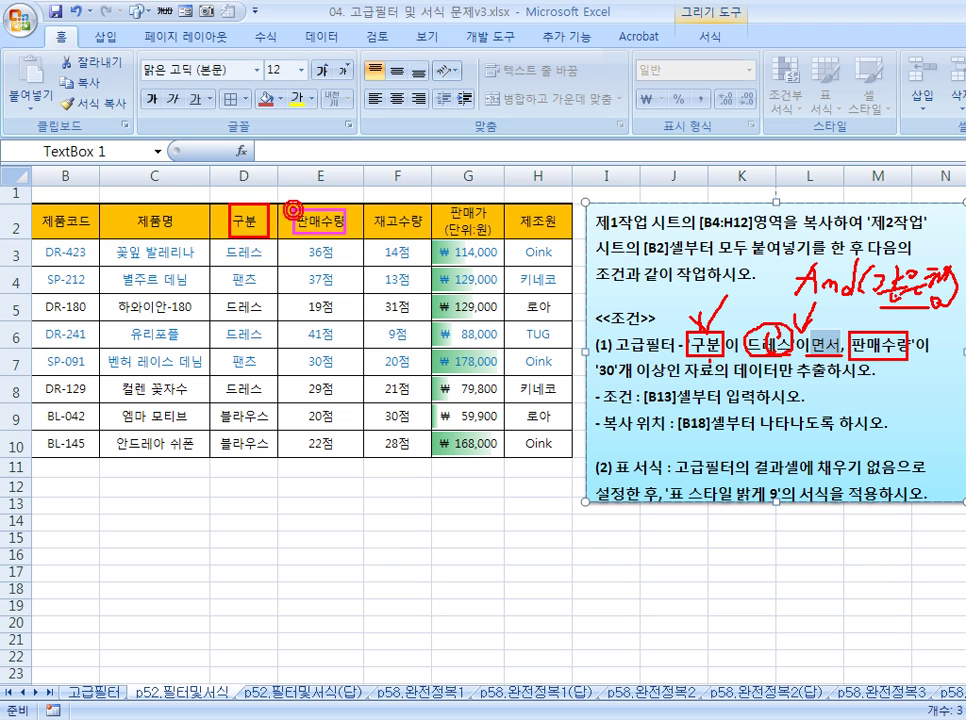
pyautogui.moveTo(879, 343); pyautogui.dragTo(873, 350)
pyautogui.moveTo(606, 371); pyautogui.dragTo(617, 384)
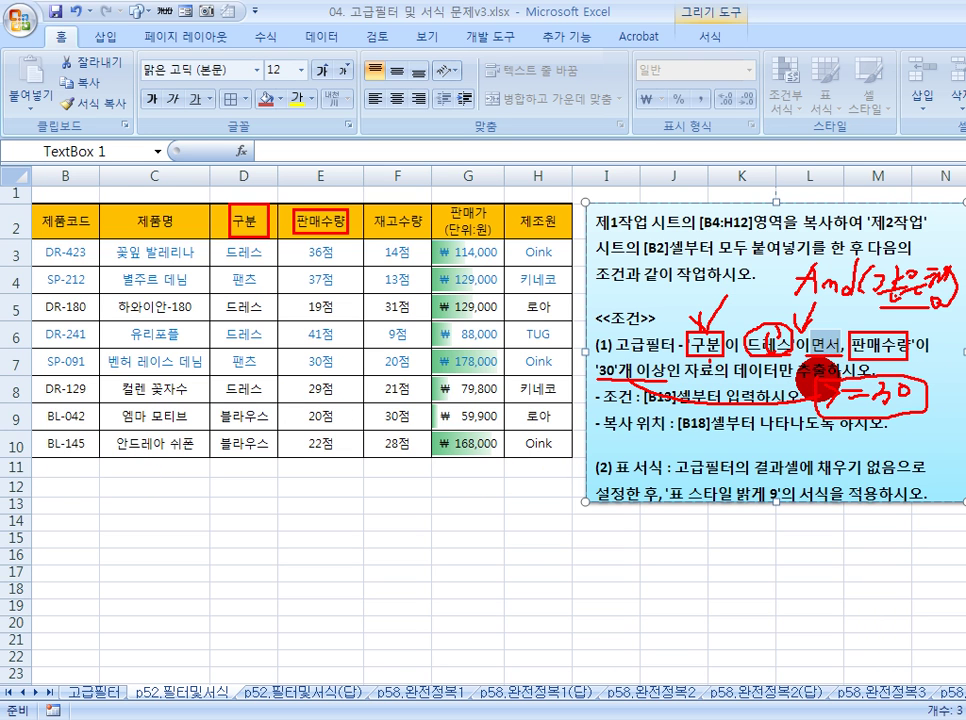
pyautogui.press('Escape')
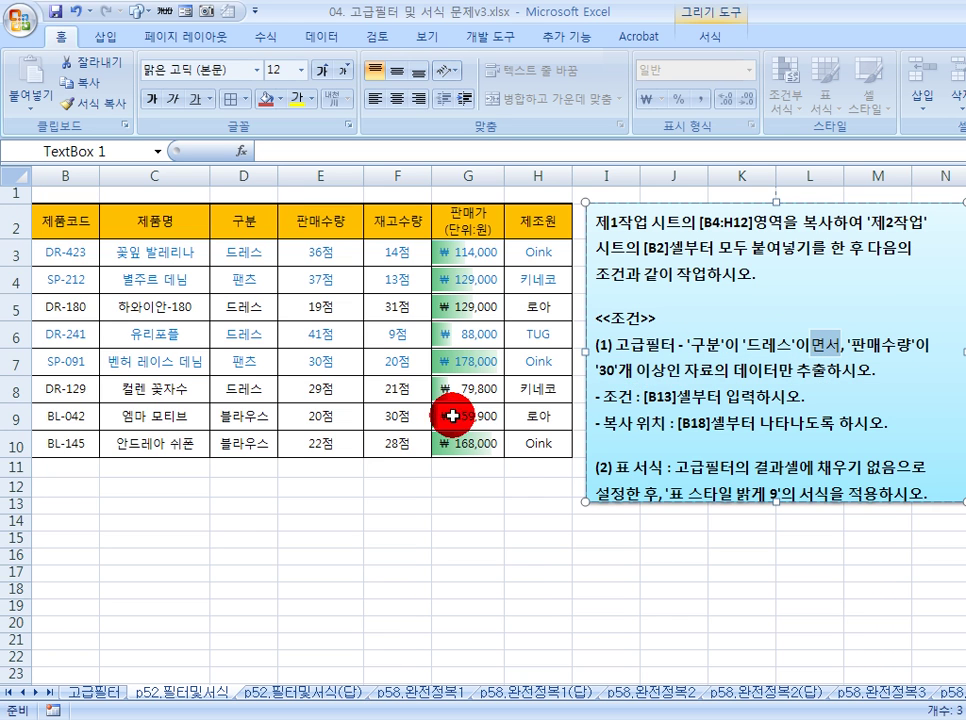
# Step: Copy the 구분 and 판매수량 headers from D2:E2 to the criteria area starting at B13
pyautogui.click(71, 488)
pyautogui.click(129, 487)
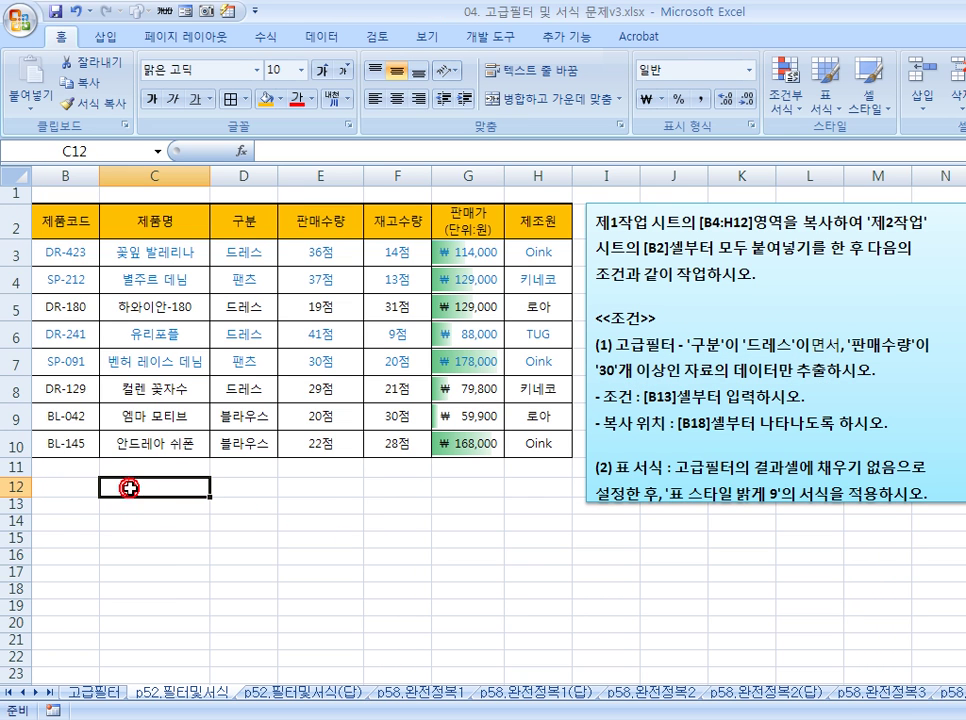
pyautogui.click(243, 224)
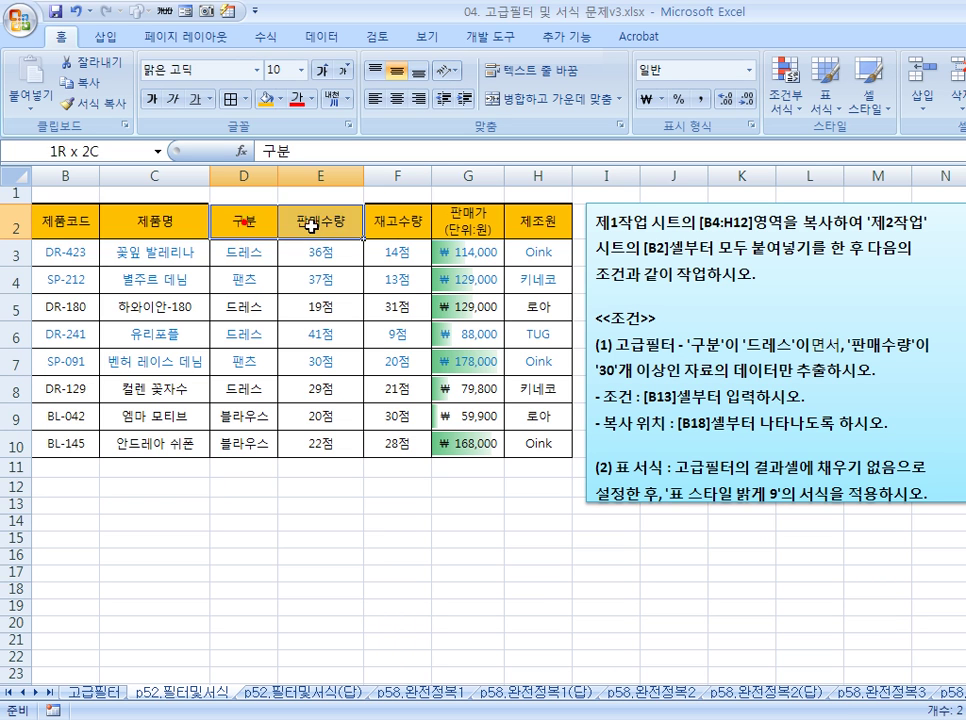
pyautogui.moveTo(252, 224); pyautogui.dragTo(315, 219)
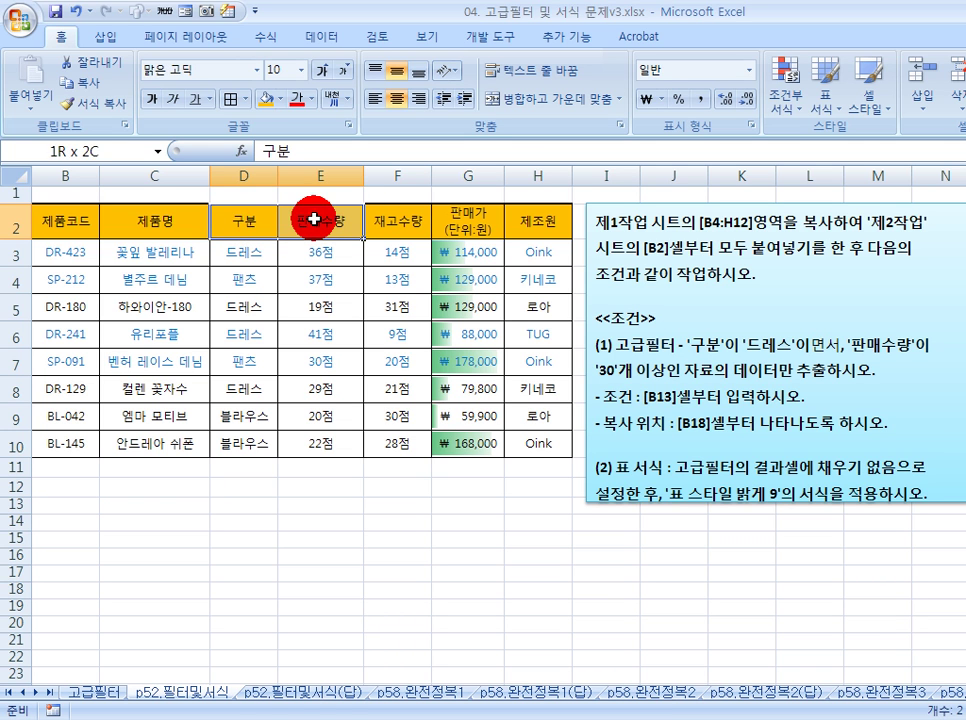
pyautogui.hotkey('ctrl', 'c')
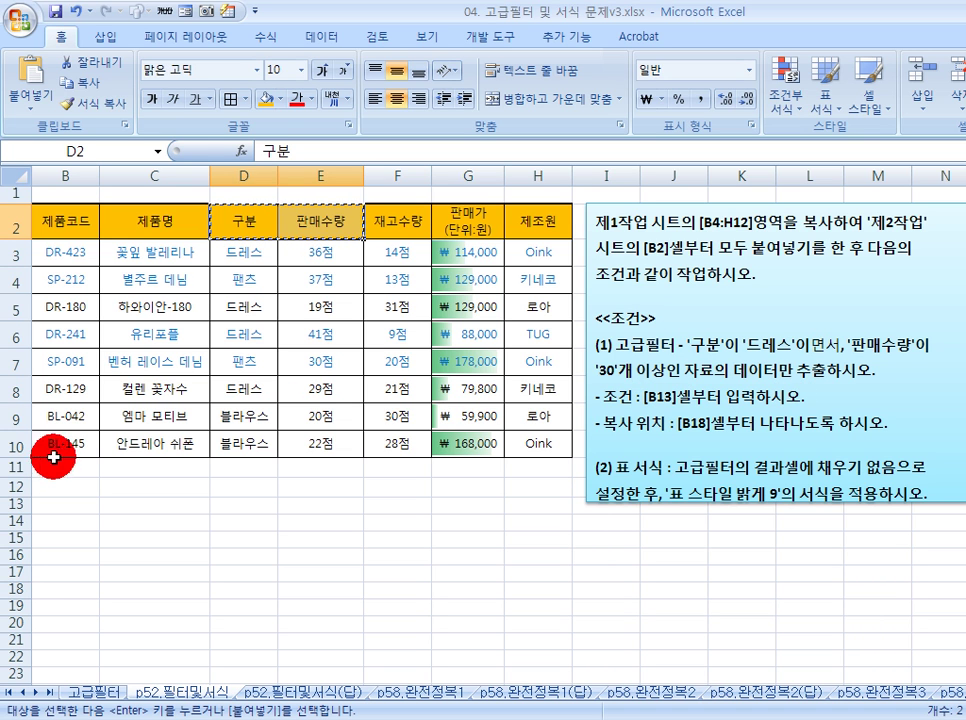
pyautogui.click(69, 508)
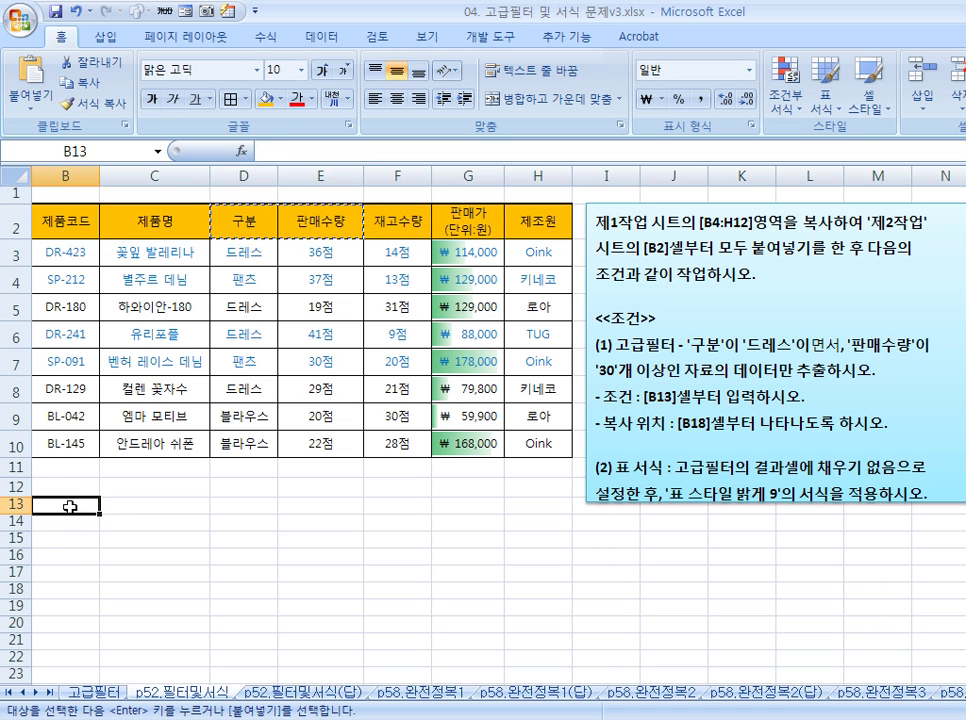
pyautogui.hotkey('ctrl', 'v')
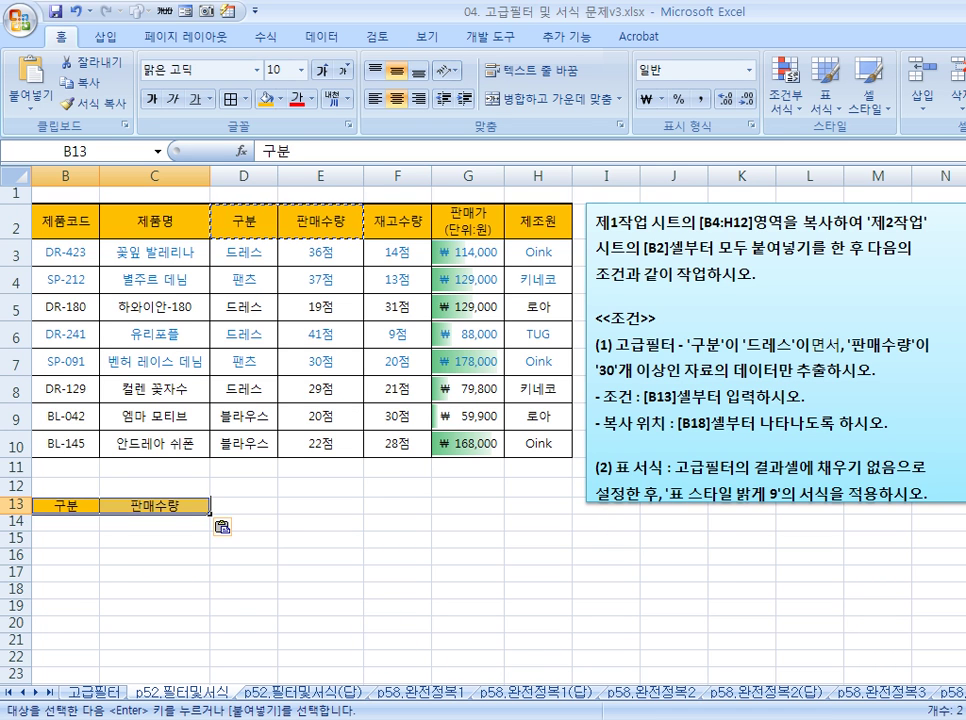
# Step: Copy the value 드레스 from D3 into B14 beneath the 구분 criteria header
pyautogui.click(94, 518)
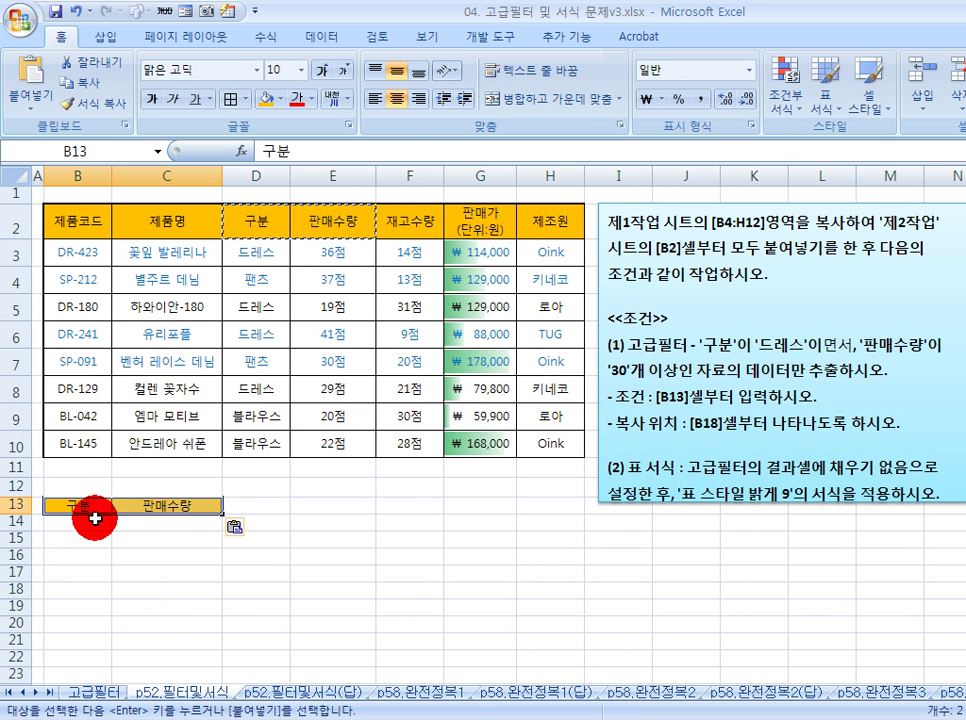
pyautogui.click(79, 521)
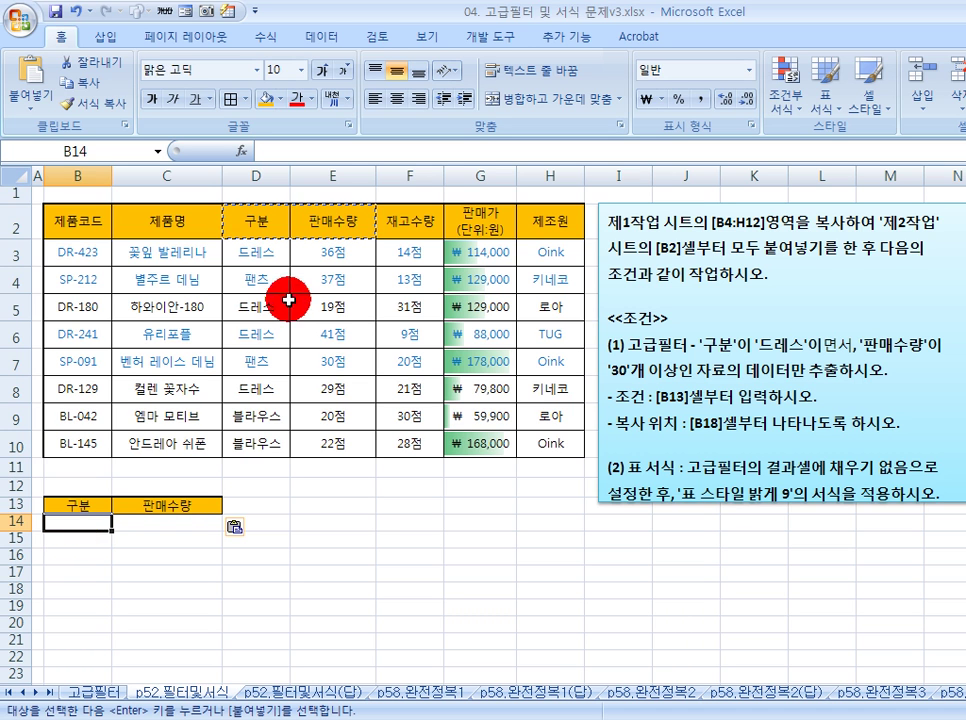
pyautogui.click(265, 256)
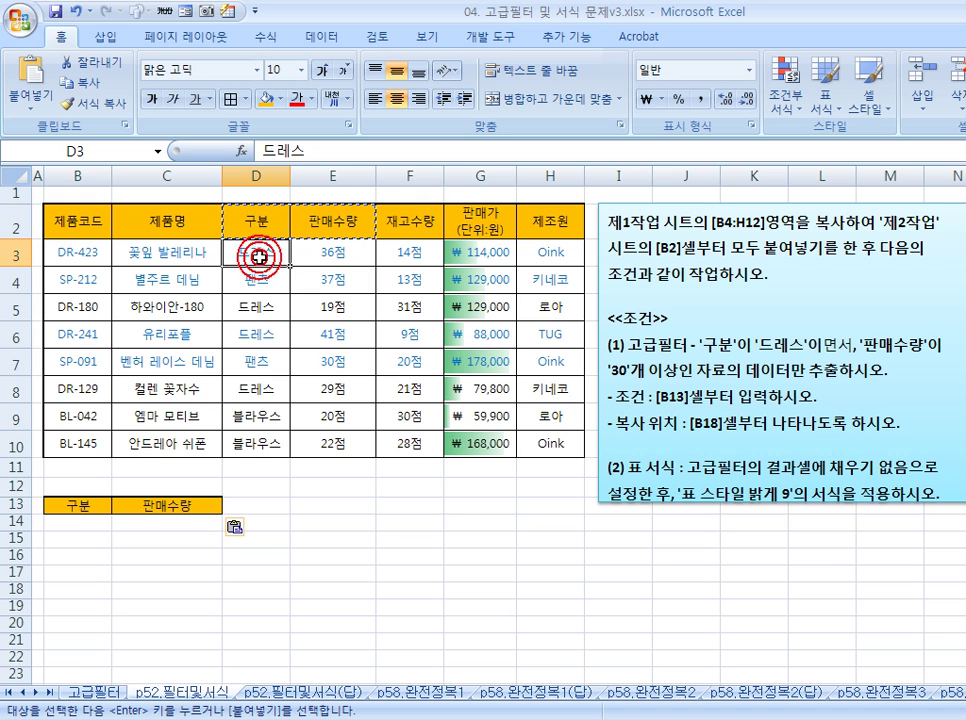
pyautogui.hotkey('ctrl', 'c')
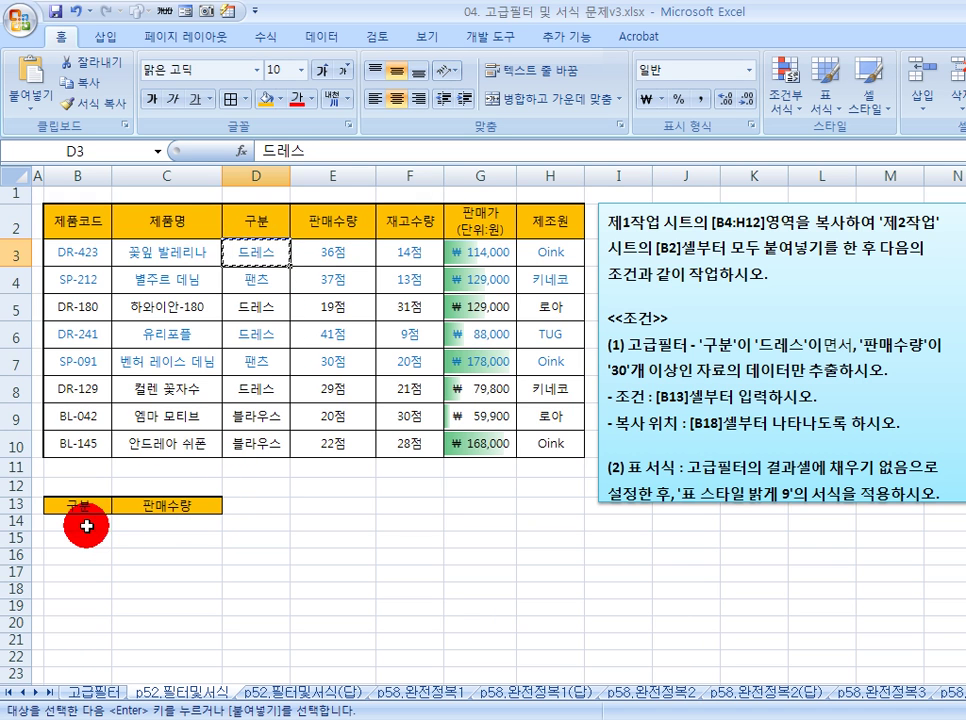
pyautogui.click(78, 522)
pyautogui.hotkey('ctrl', 'v')
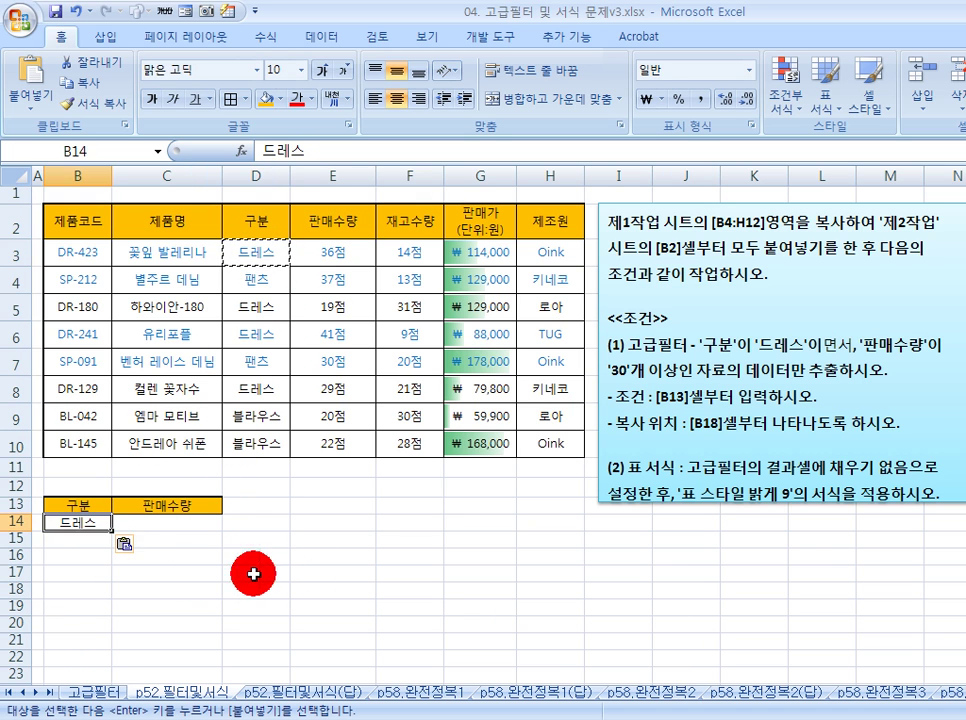
# Step: Enter the condition >=30 in C14 beneath the 판매수량 criteria header
pyautogui.click(152, 521)
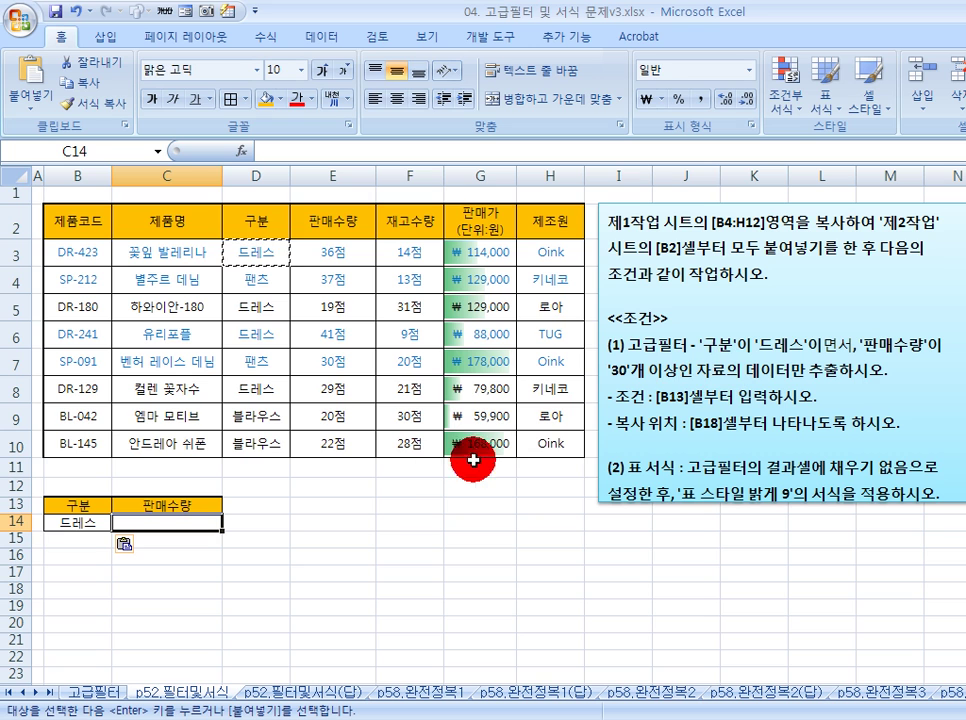
pyautogui.write('>=30')
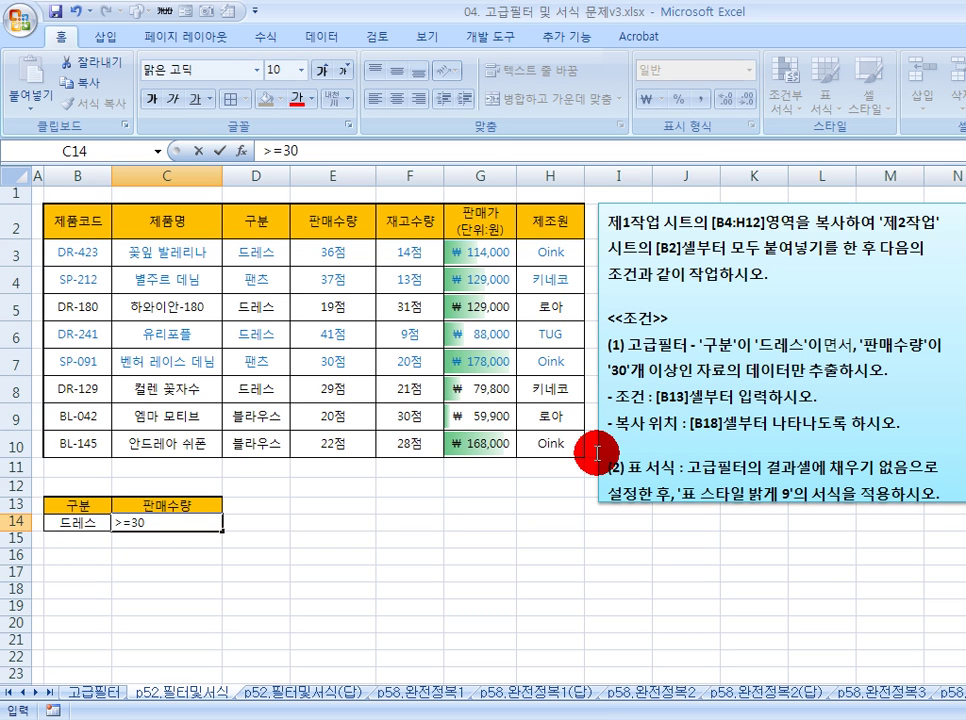
pyautogui.press('Return')
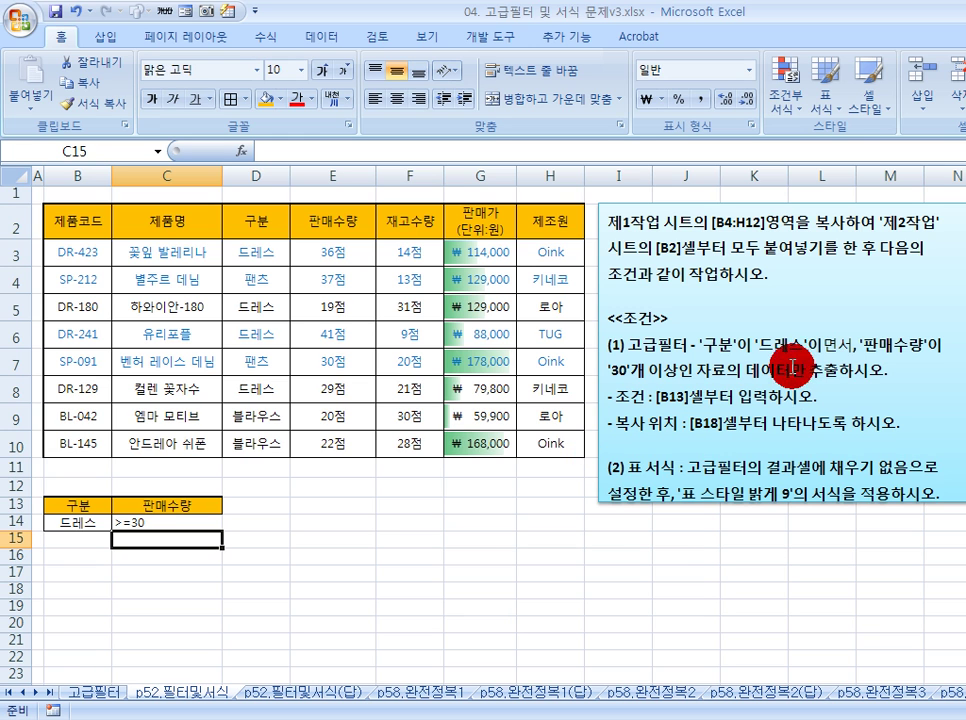
# Step: Examine the same-row conditions in B14:C14 and the product table B2:H10 they apply to, checking cells inside the data
pyautogui.click(83, 521)
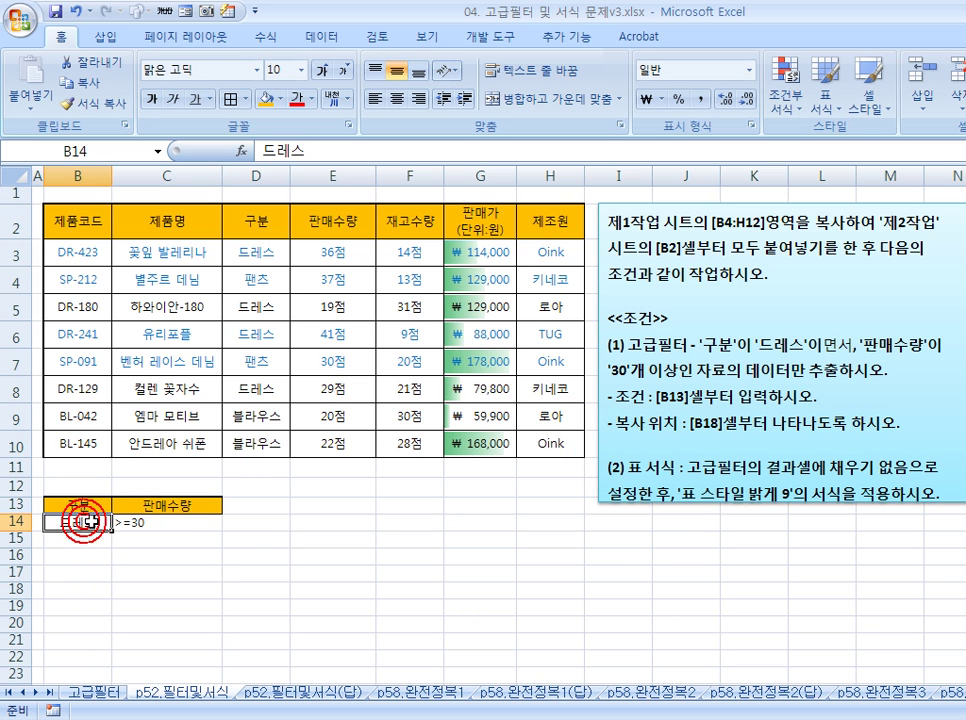
pyautogui.moveTo(93, 521); pyautogui.dragTo(160, 523)
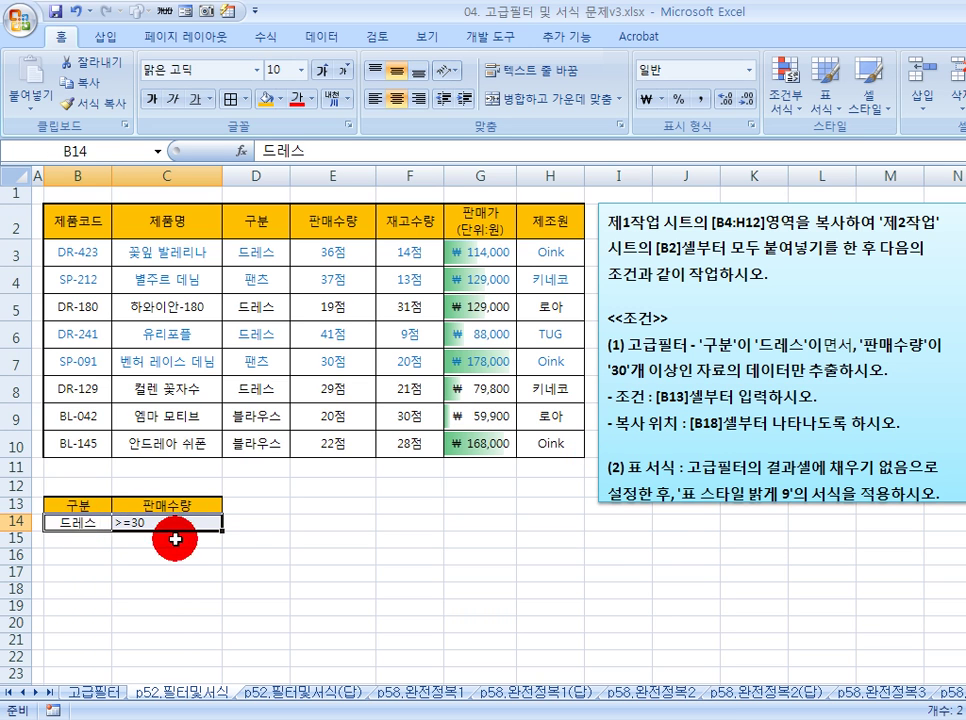
pyautogui.scroll(1, 179, 535)
pyautogui.moveTo(86, 578); pyautogui.dragTo(167, 574)
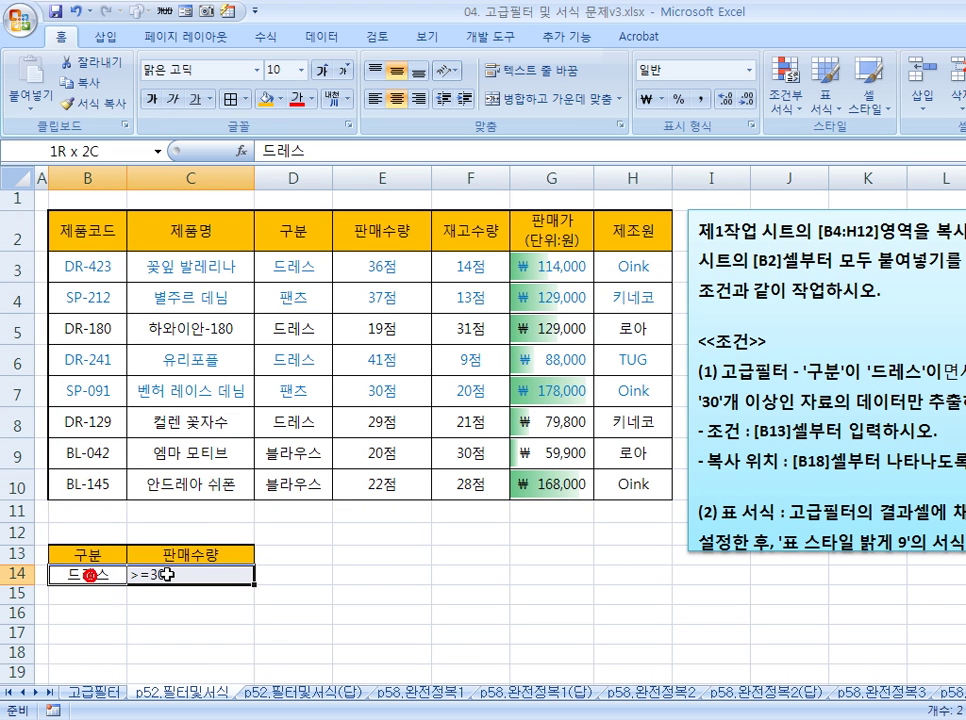
pyautogui.click(326, 362)
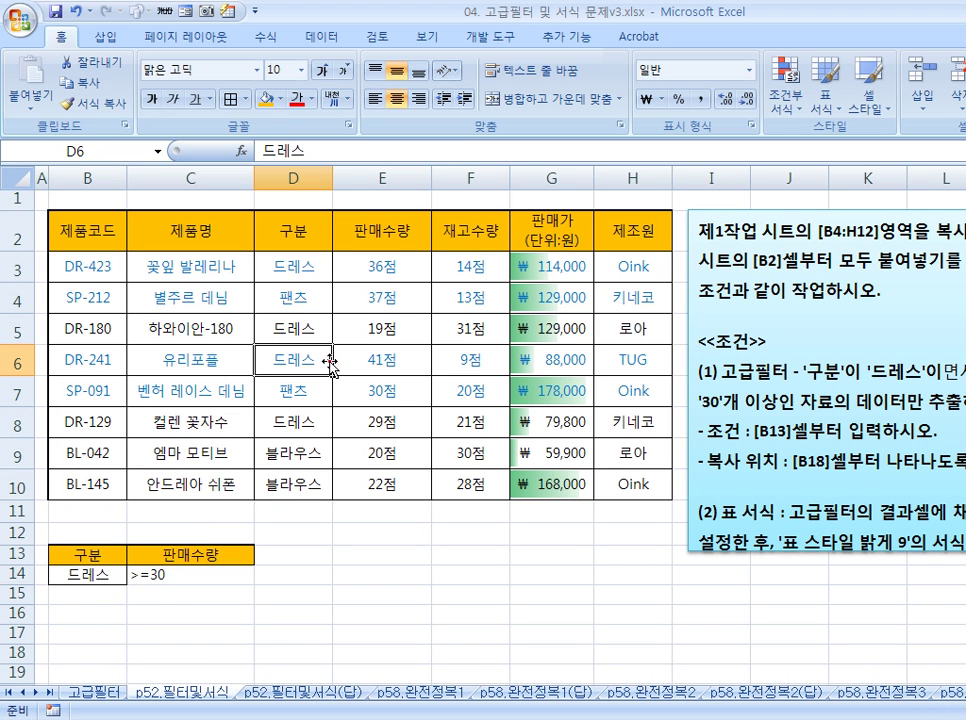
pyautogui.click(271, 331)
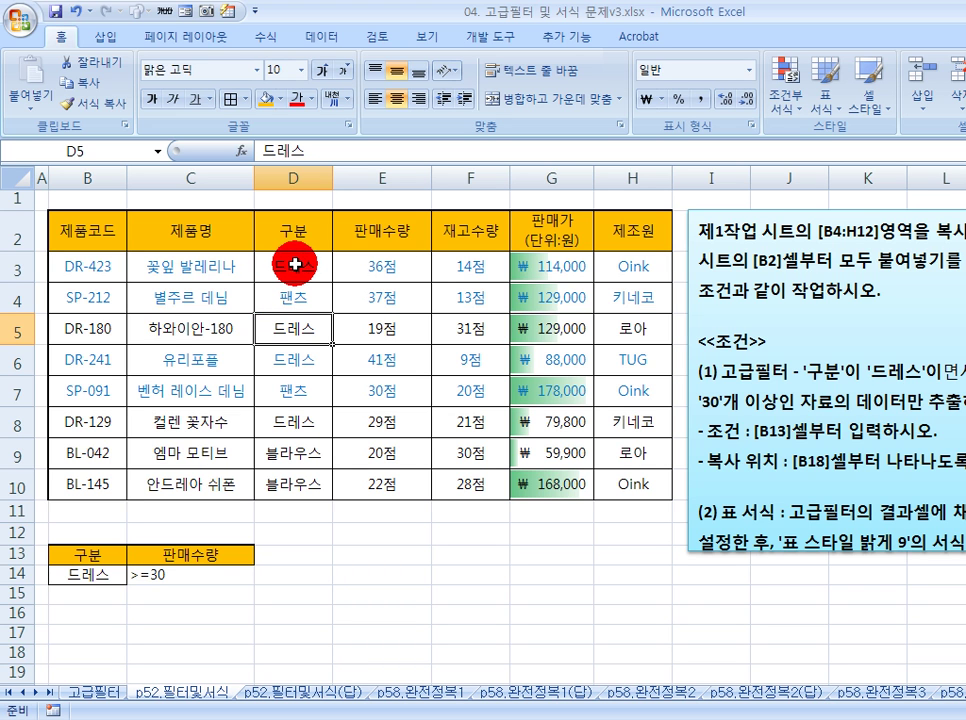
pyautogui.moveTo(103, 233); pyautogui.dragTo(620, 482)
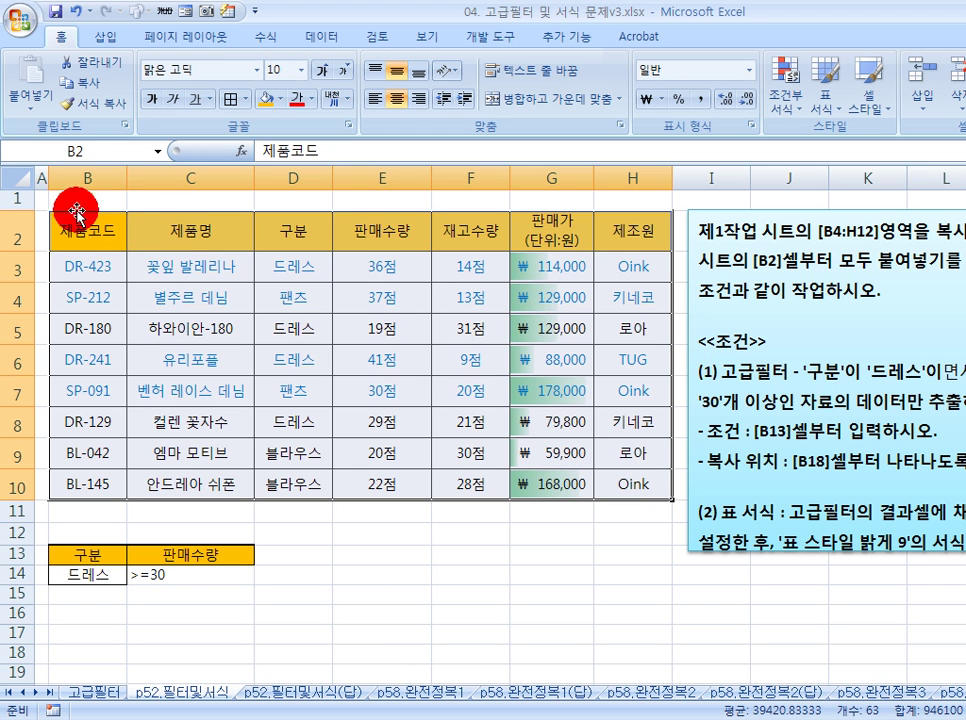
pyautogui.click(244, 297)
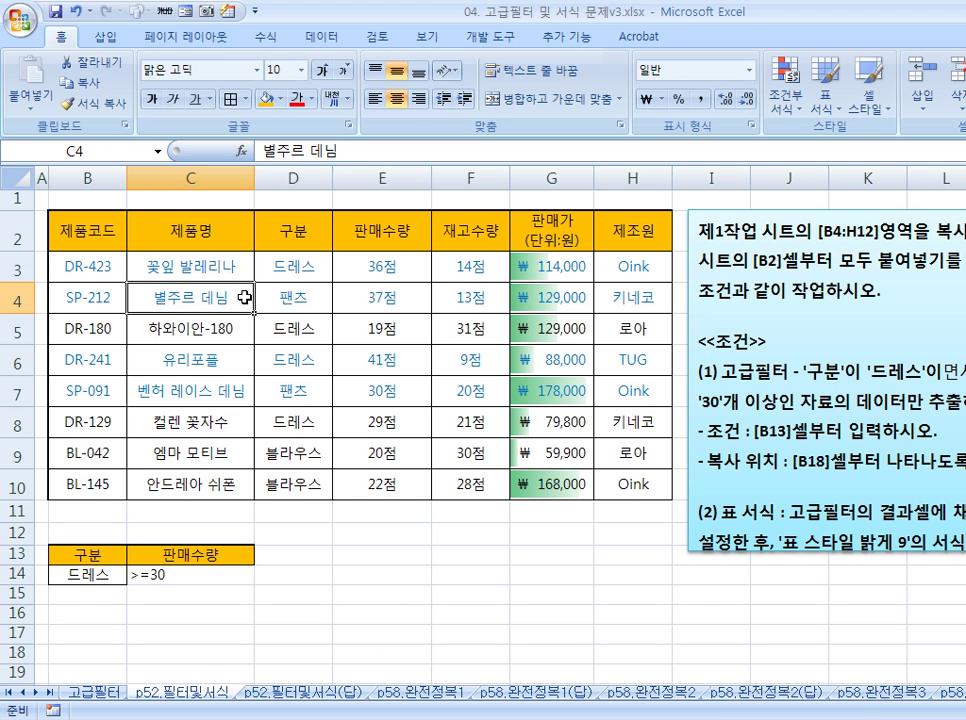
pyautogui.click(300, 297)
pyautogui.click(200, 290)
pyautogui.click(160, 264)
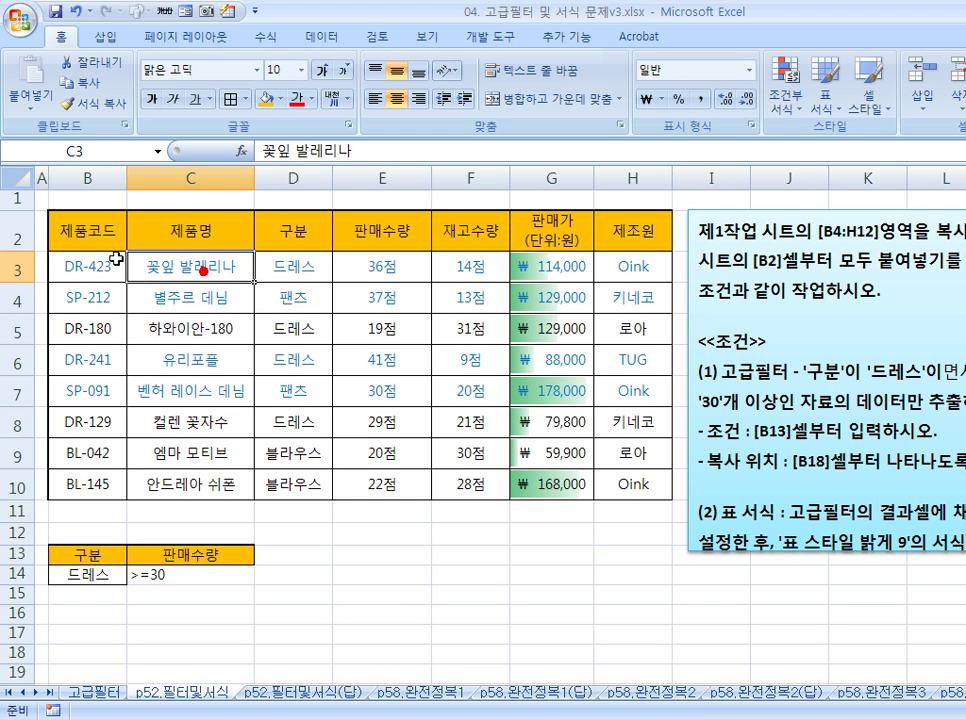
# Step: Open the Advanced Filter with the product table B2:H10, headers included, as its list range
pyautogui.moveTo(78, 231); pyautogui.dragTo(606, 489)
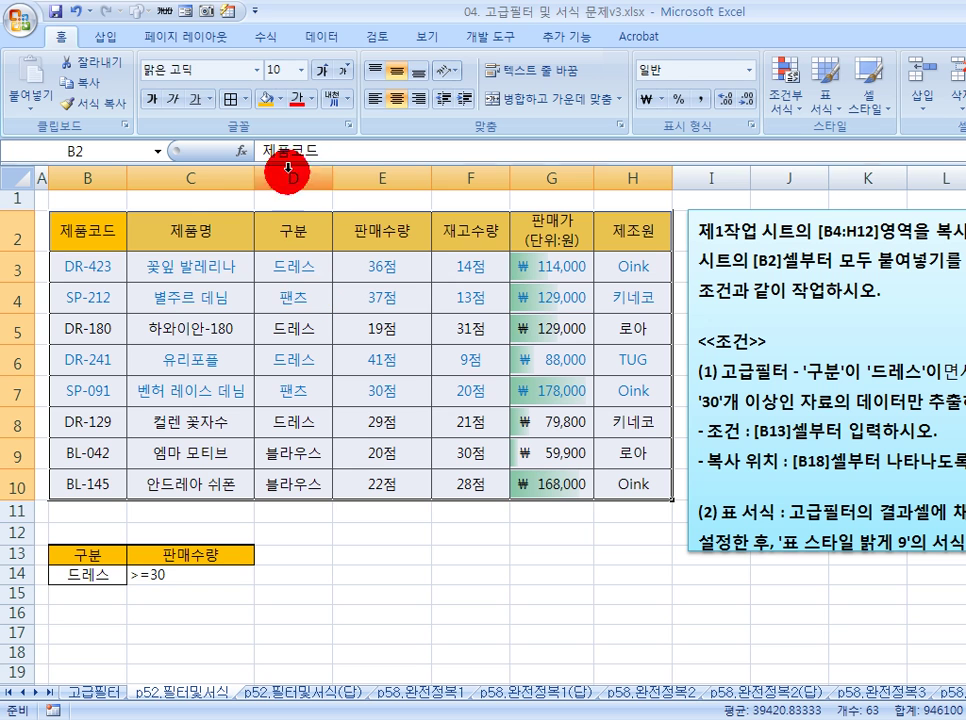
pyautogui.click(330, 37)
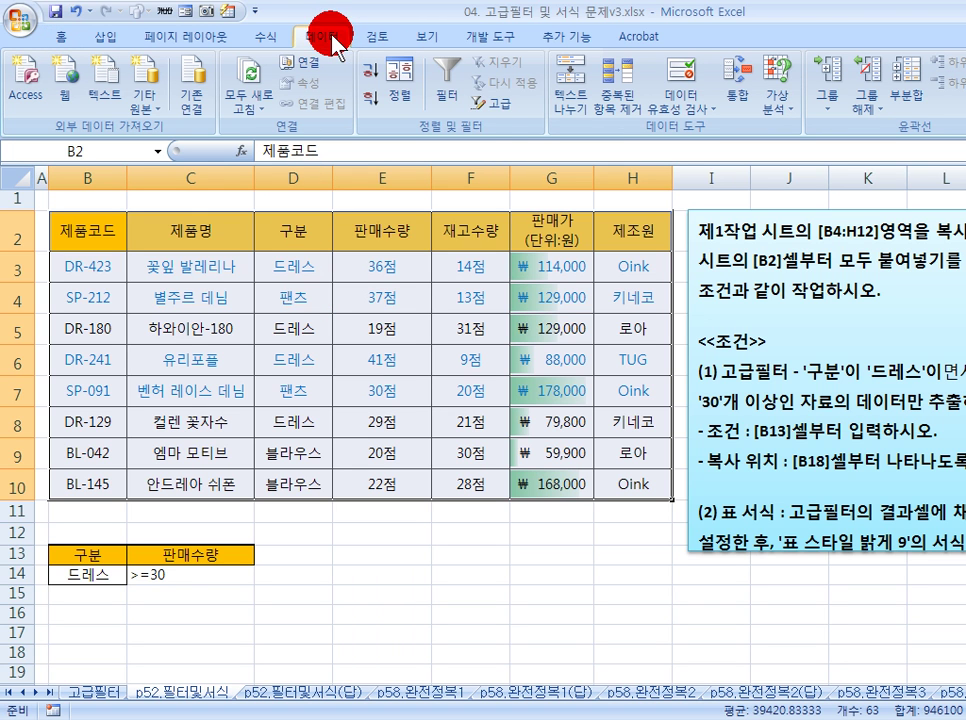
pyautogui.click(492, 101)
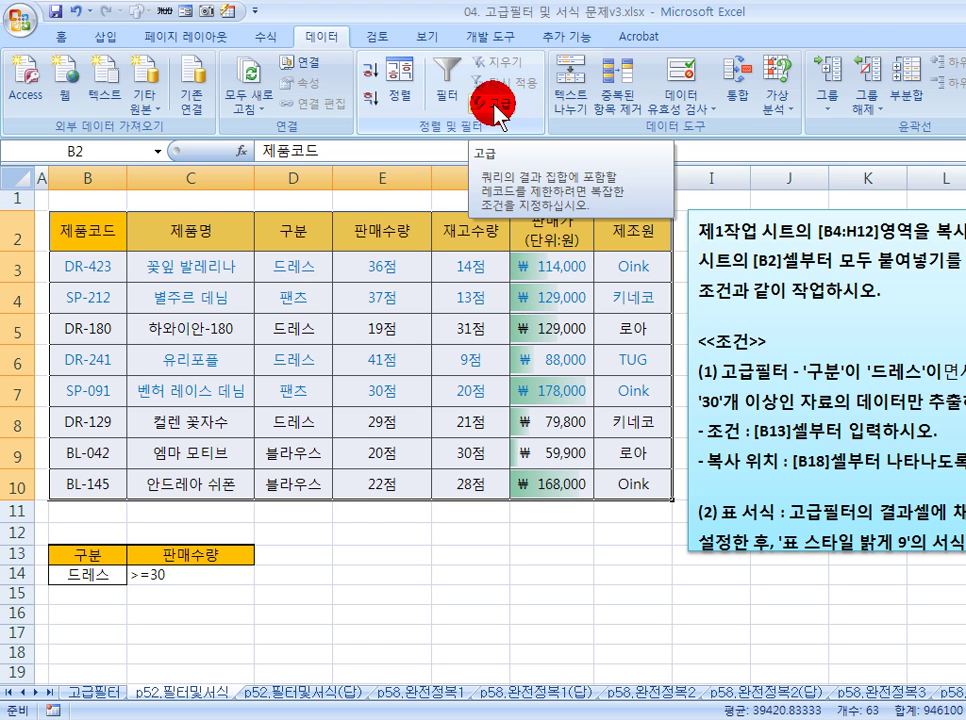
pyautogui.click(494, 104)
pyautogui.moveTo(352, 343); pyautogui.dragTo(403, 318)
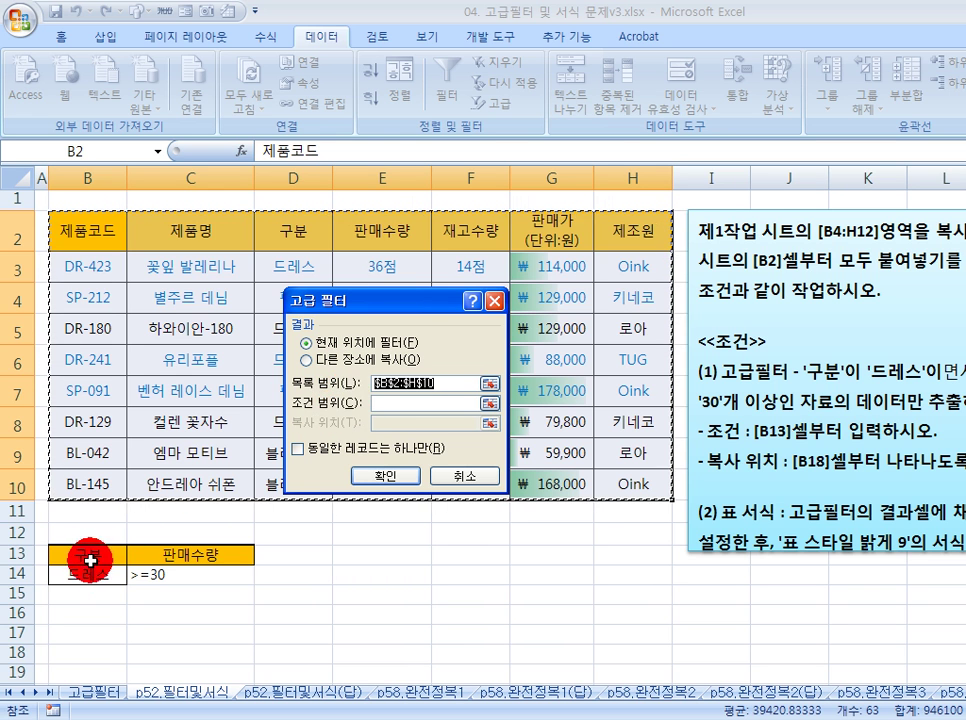
# Step: Set the advanced filter's criteria range to B13:C14, covering both the headers and the conditions
pyautogui.click(376, 402)
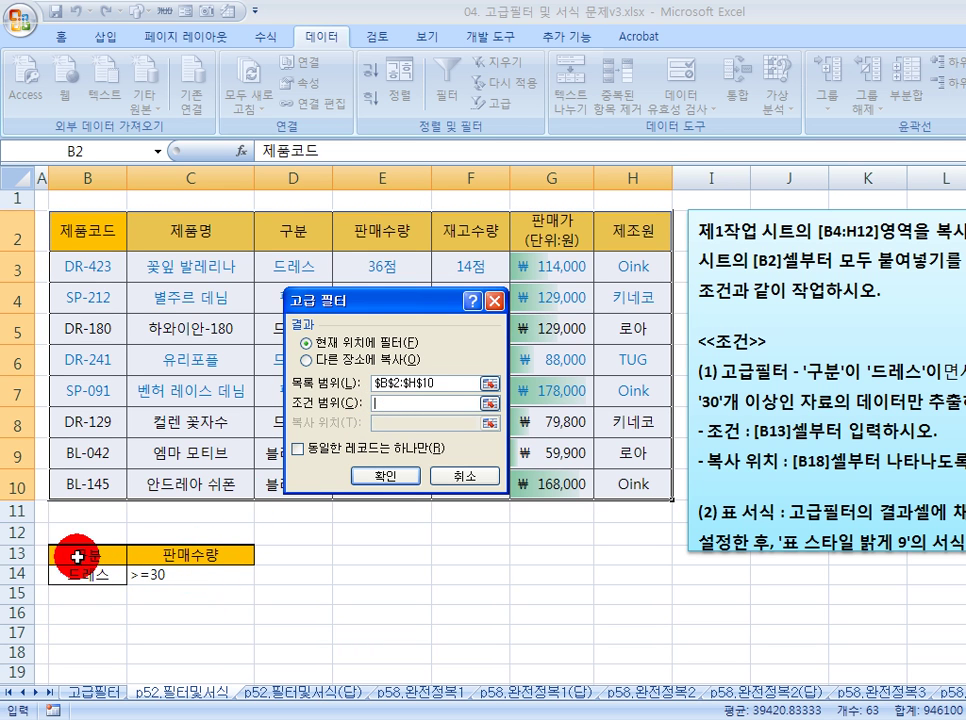
pyautogui.moveTo(77, 556); pyautogui.dragTo(116, 565)
pyautogui.moveTo(188, 569); pyautogui.dragTo(188, 569)
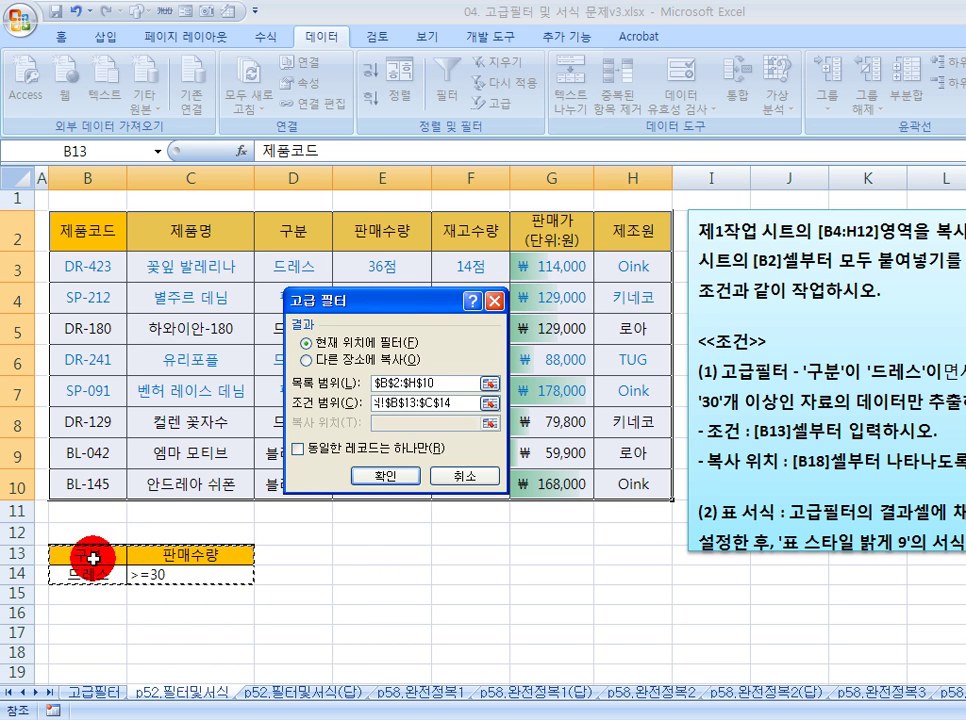
pyautogui.moveTo(85, 575); pyautogui.dragTo(190, 576)
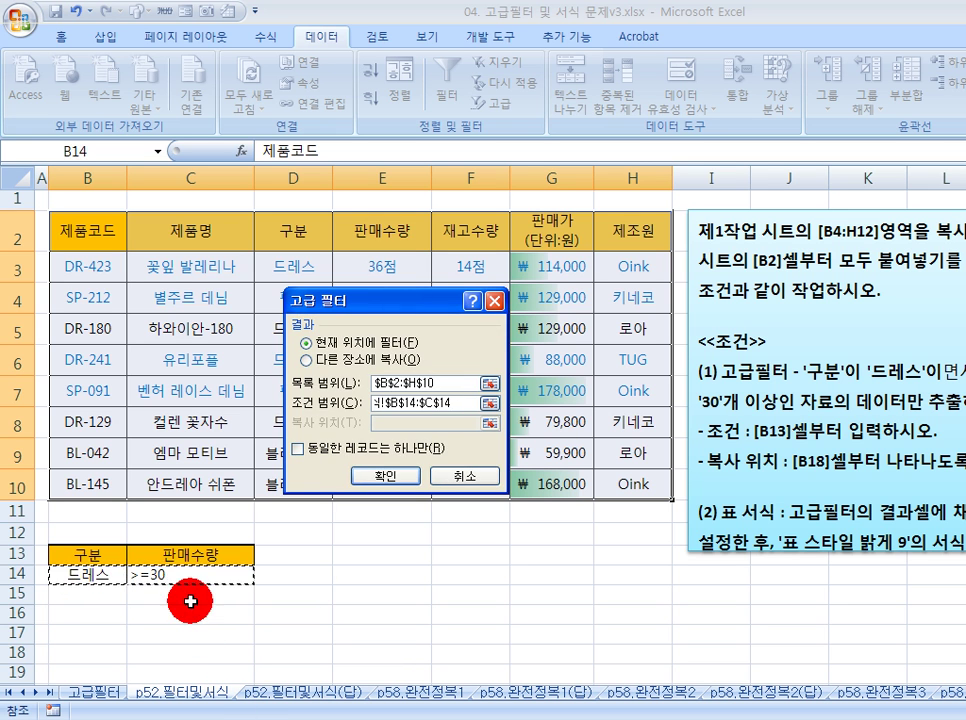
pyautogui.moveTo(98, 556); pyautogui.dragTo(198, 571)
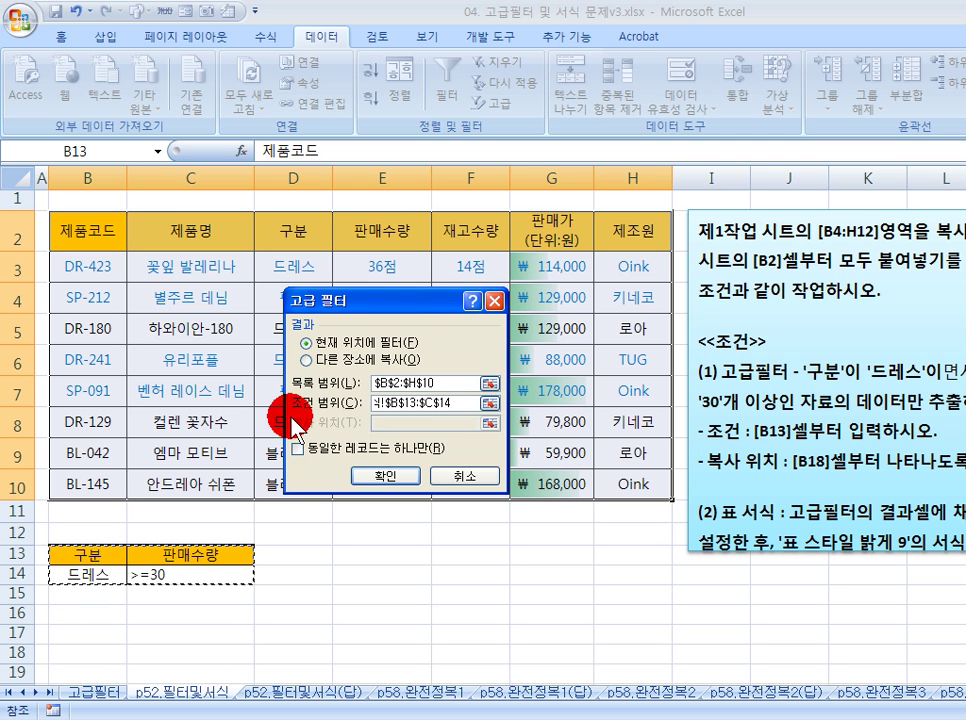
# Step: Set the advanced filter to copy its results to another location at B18 and run it
pyautogui.click(386, 426)
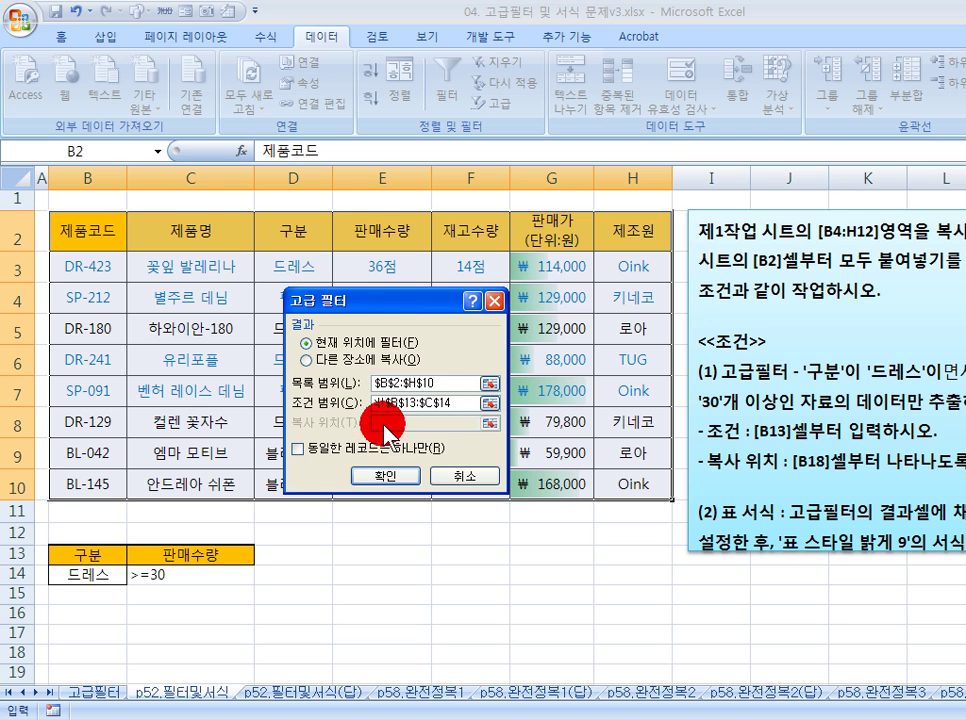
pyautogui.click(305, 359)
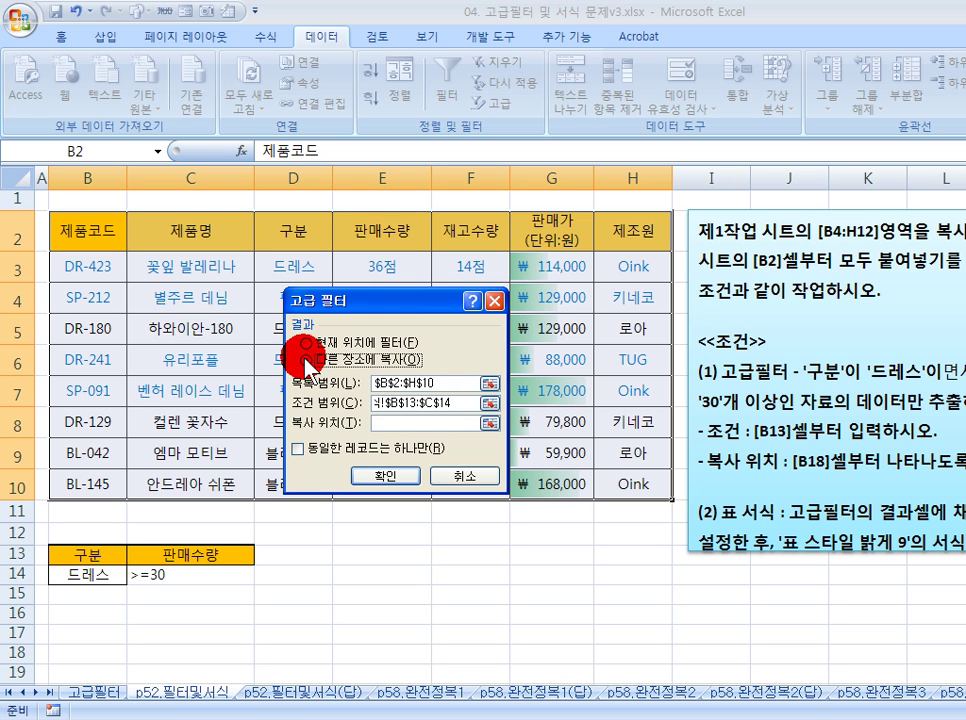
pyautogui.click(386, 422)
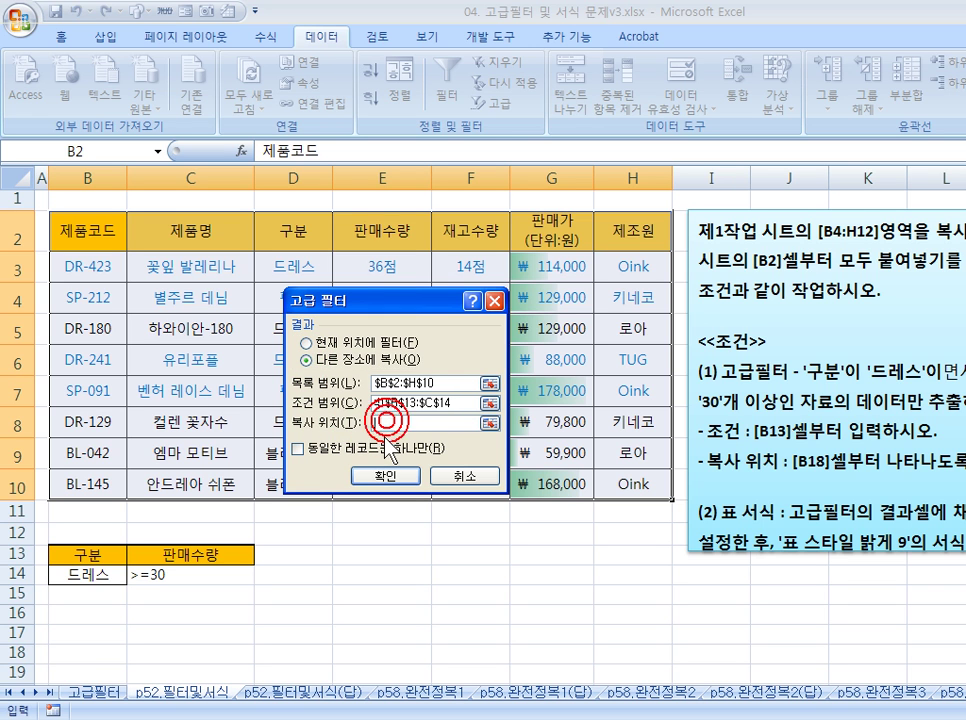
pyautogui.click(75, 651)
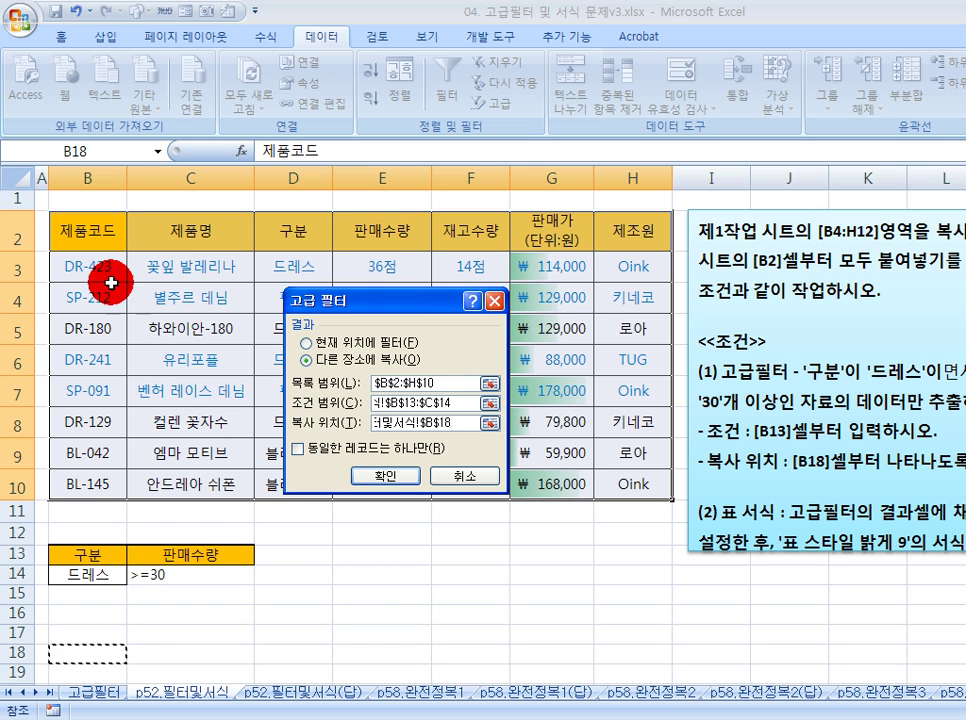
pyautogui.scroll(-2, 142, 390)
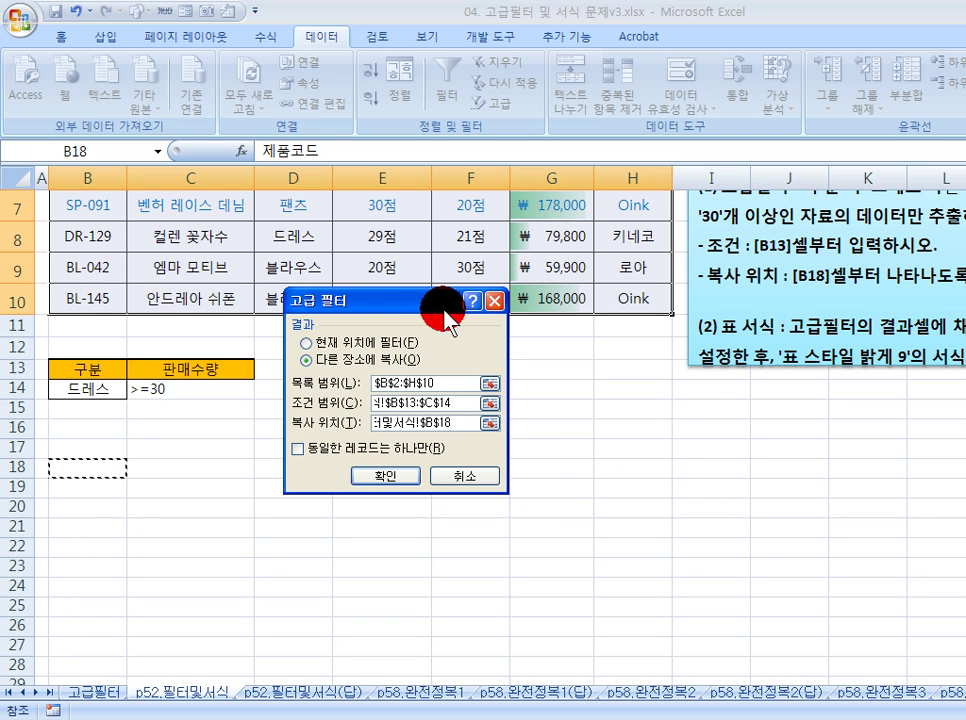
pyautogui.scroll(2, 323, 340)
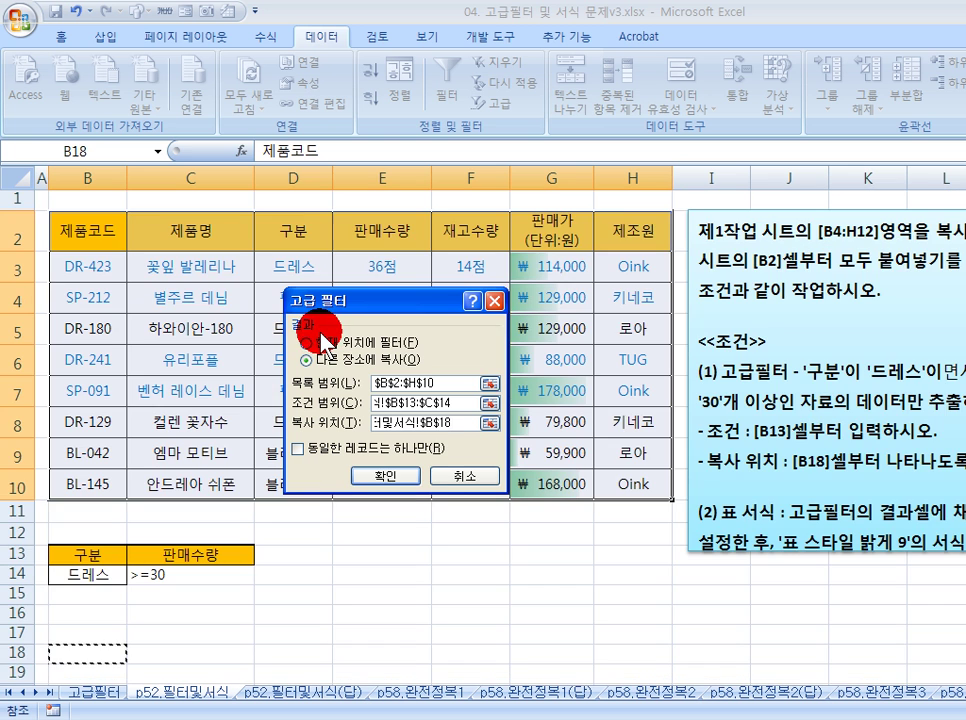
pyautogui.click(384, 474)
pyautogui.scroll(-1, 318, 523)
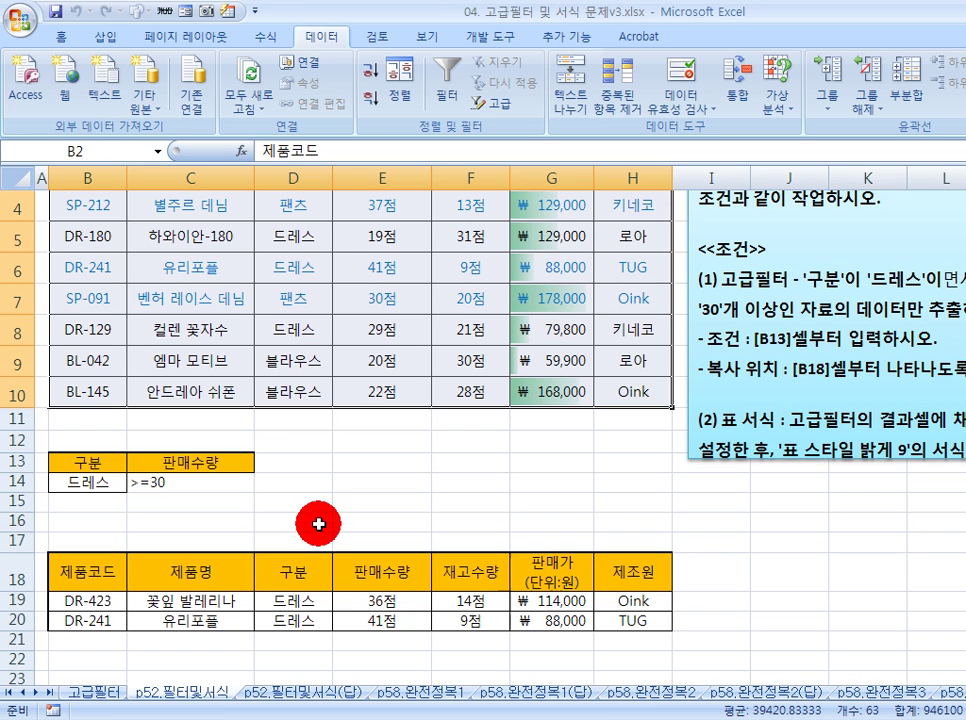
# Step: Examine the extracted rows in B19:H20 against the same-row conditions in B14:C14
pyautogui.moveTo(97, 606); pyautogui.dragTo(582, 626)
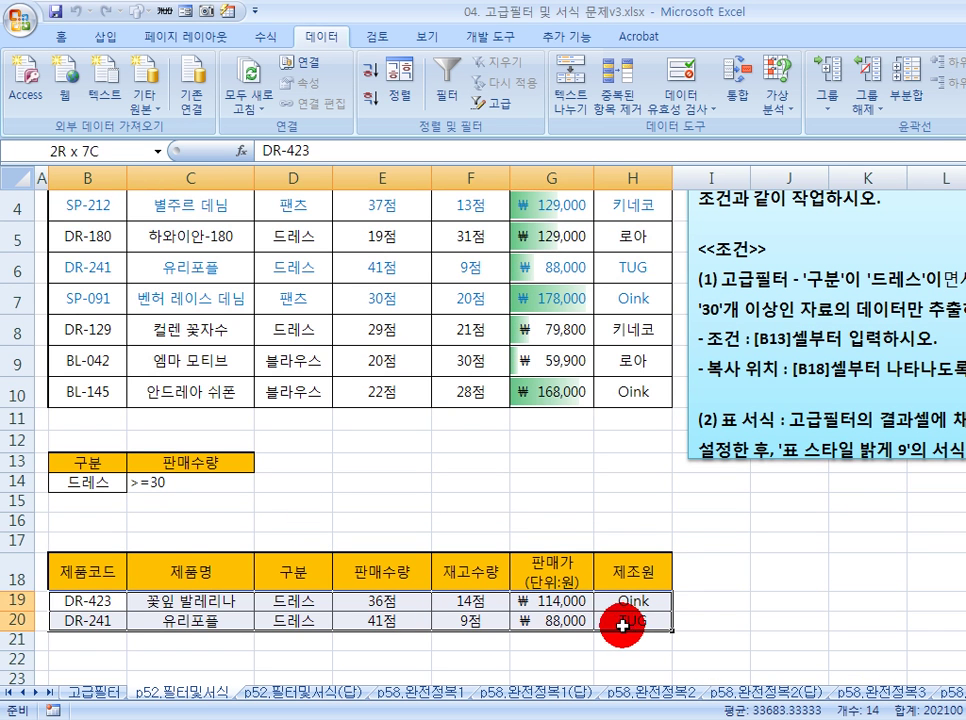
pyautogui.moveTo(100, 483); pyautogui.dragTo(190, 501)
pyautogui.click(298, 601)
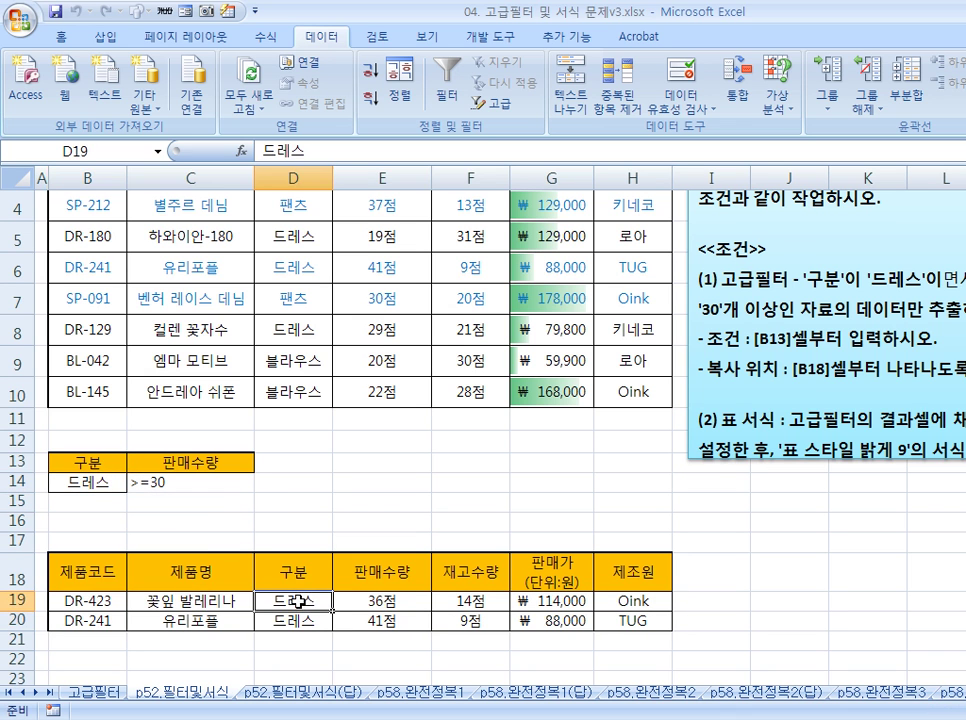
pyautogui.moveTo(120, 601); pyautogui.dragTo(593, 625)
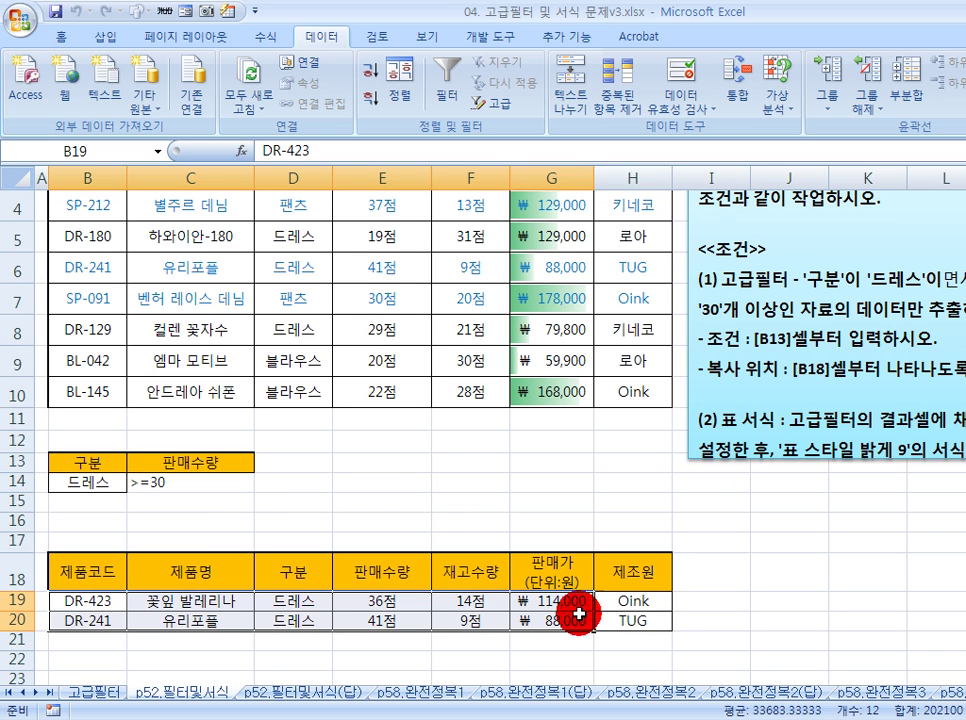
pyautogui.click(414, 492)
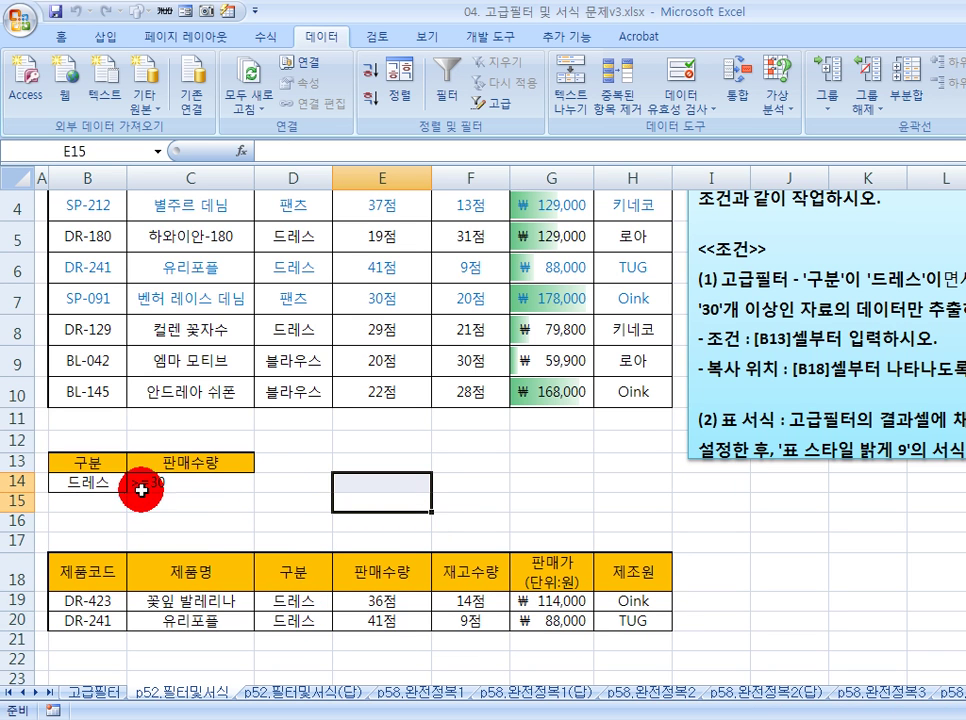
pyautogui.moveTo(96, 482); pyautogui.dragTo(198, 484)
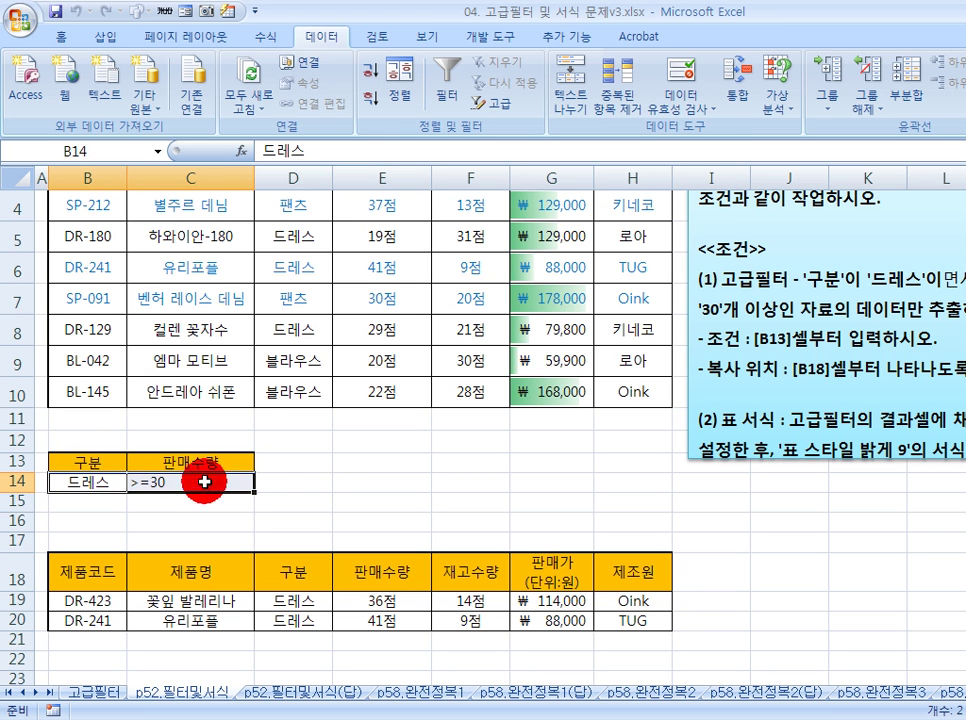
pyautogui.click(303, 478)
pyautogui.click(94, 482)
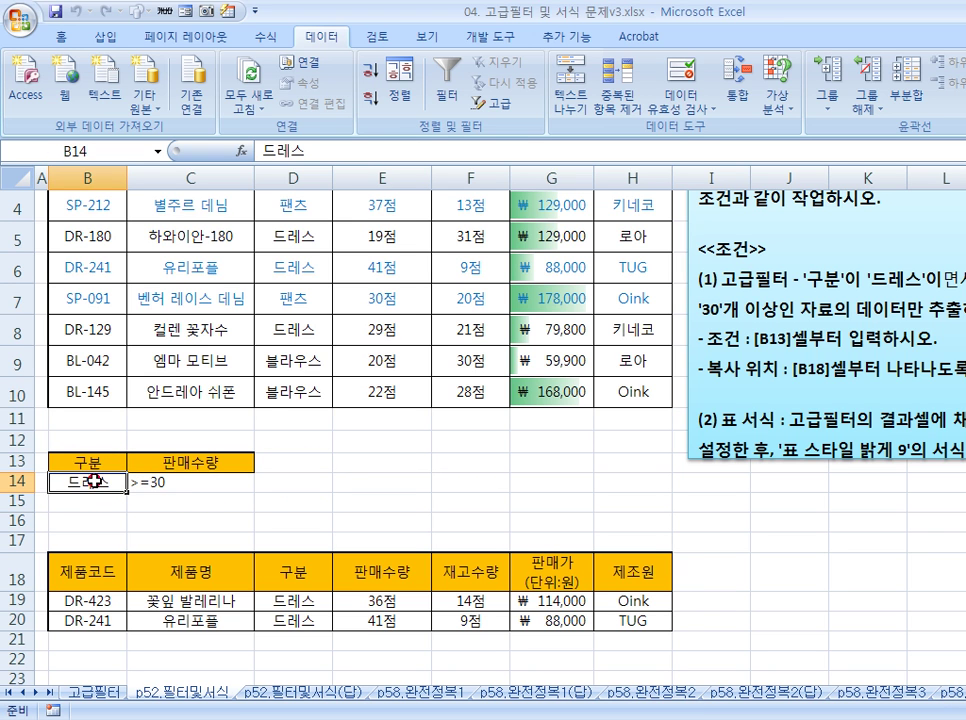
pyautogui.click(166, 482)
pyautogui.moveTo(96, 482); pyautogui.dragTo(165, 483)
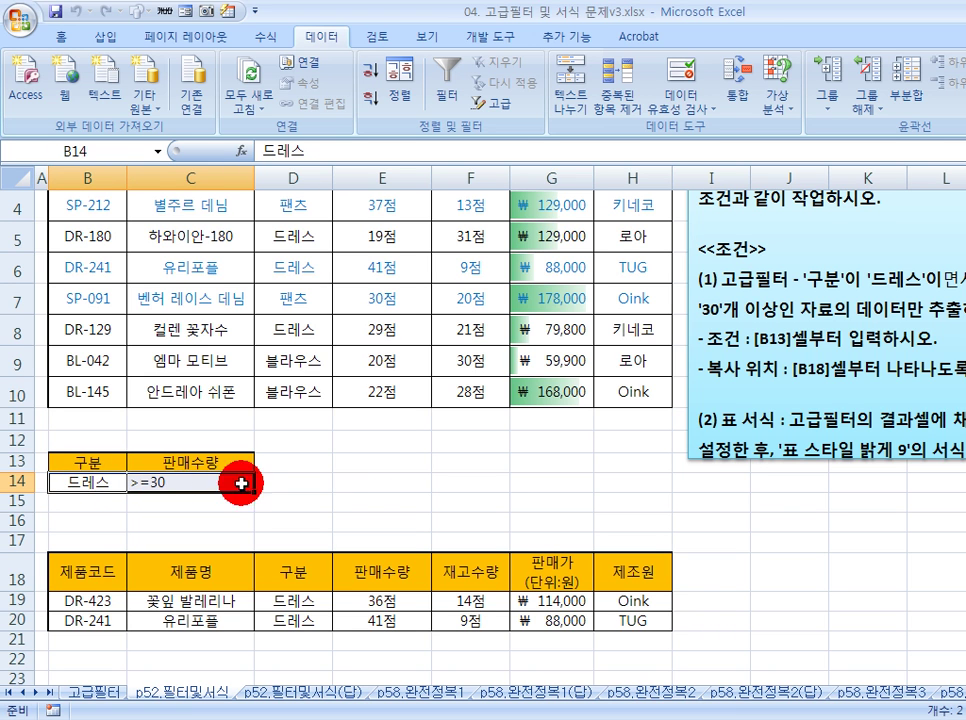
pyautogui.click(320, 483)
pyautogui.click(312, 462)
# Step: Check the 구분 and 판매수량 values in D19:E20 against the criteria and the original product table
pyautogui.moveTo(297, 601); pyautogui.dragTo(323, 621)
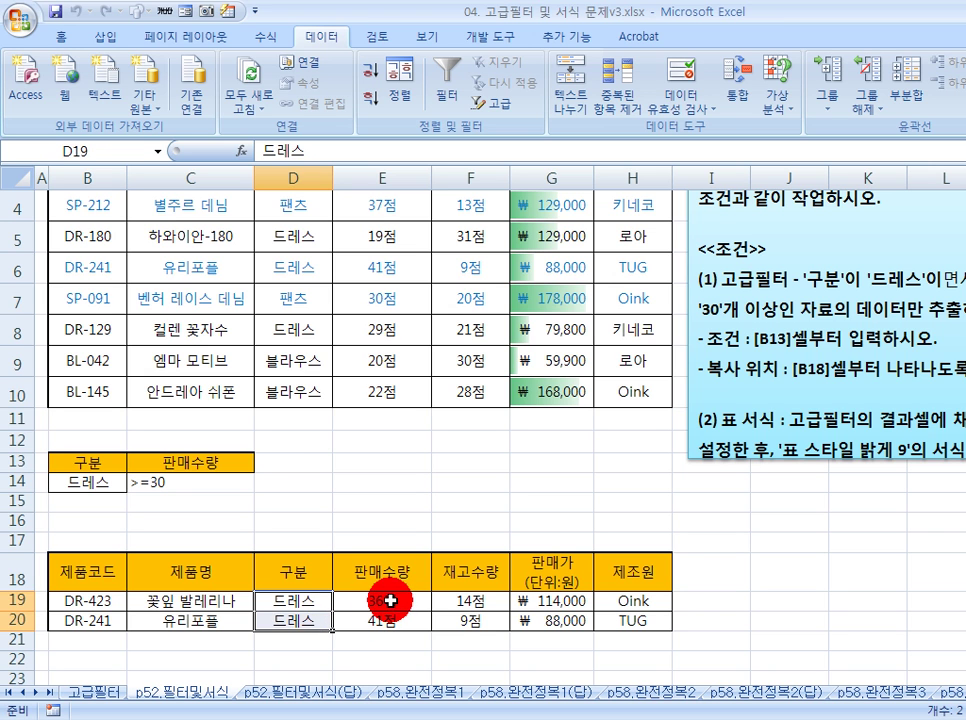
pyautogui.moveTo(390, 600); pyautogui.dragTo(377, 625)
pyautogui.moveTo(305, 601); pyautogui.dragTo(401, 621)
pyautogui.moveTo(289, 600); pyautogui.dragTo(293, 621)
pyautogui.click(291, 523)
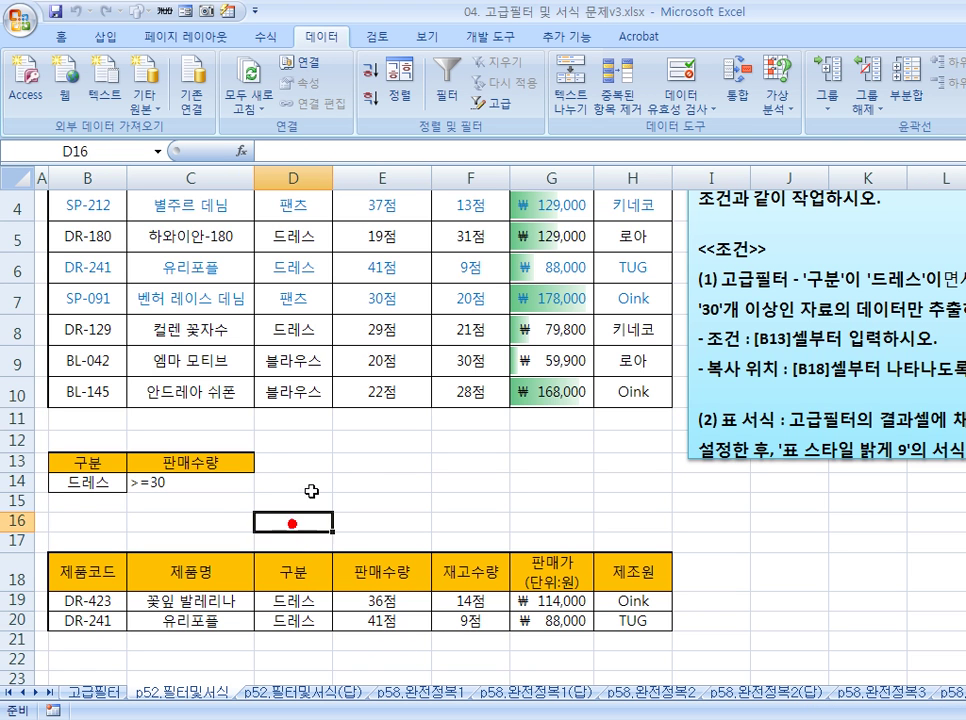
pyautogui.click(312, 490)
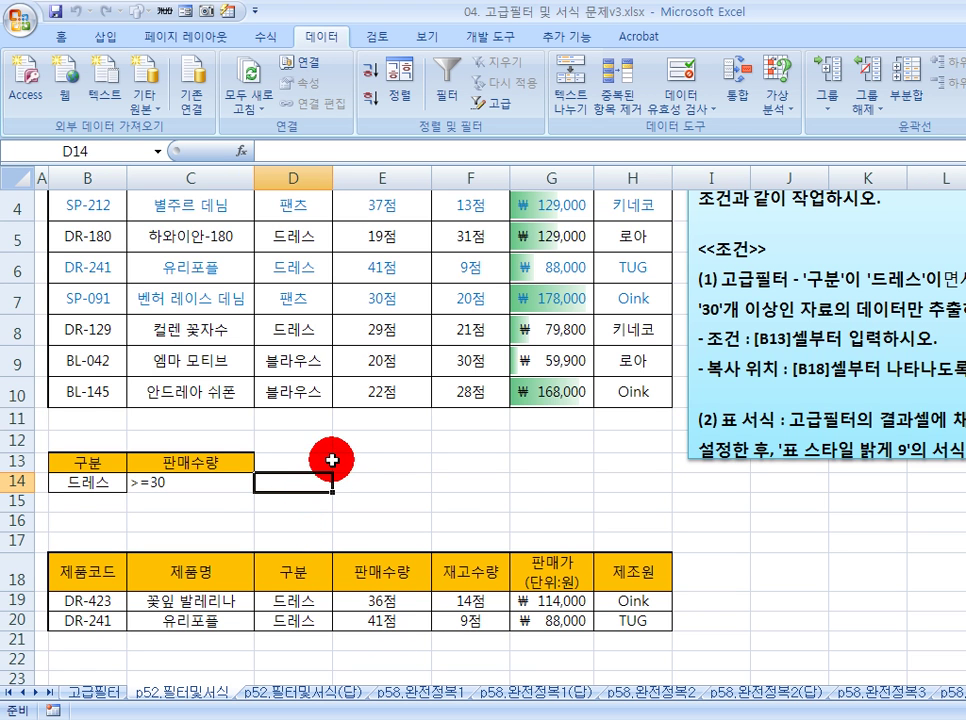
pyautogui.scroll(-1, 327, 456)
pyautogui.scroll(2, 325, 445)
pyautogui.click(325, 340)
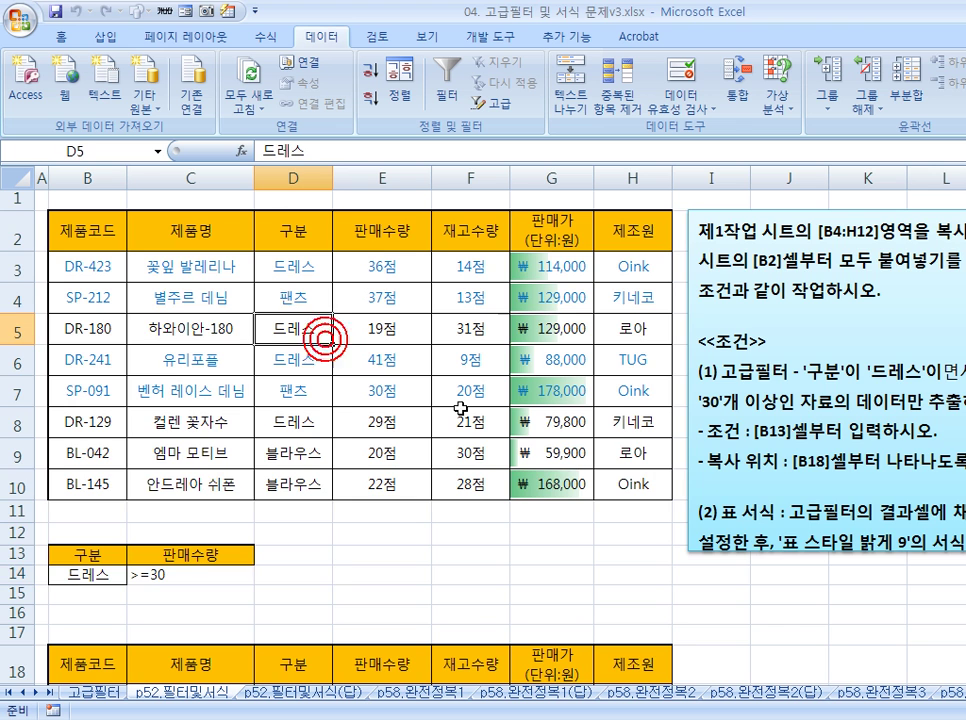
pyautogui.scroll(-2, 371, 397)
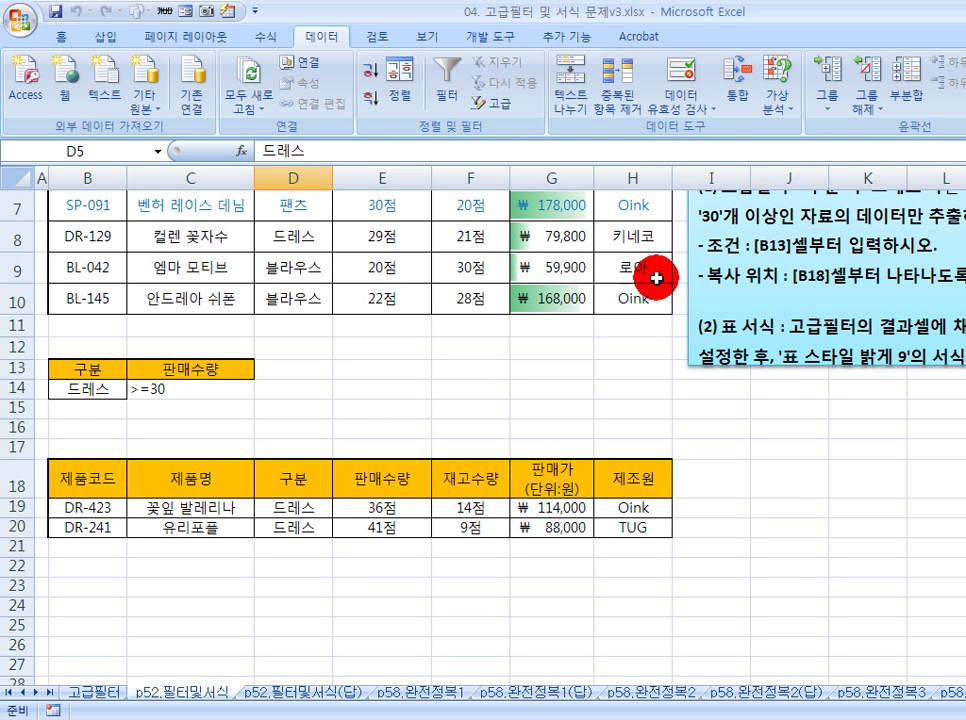
# Step: Move the instruction text box left over columns G and H so its full lines can be read
pyautogui.click(880, 357)
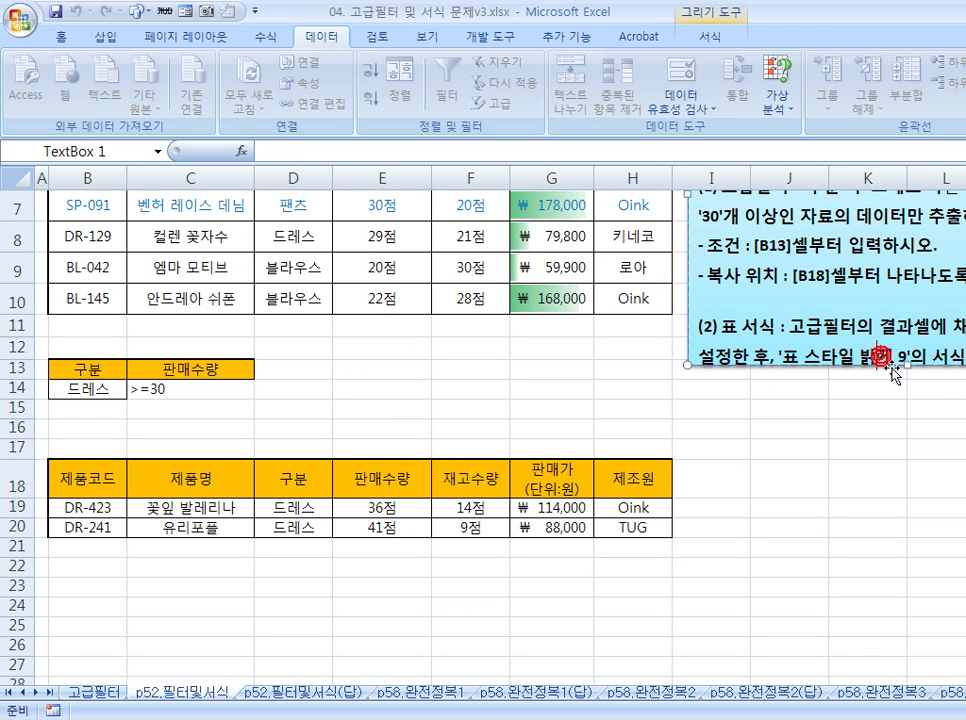
pyautogui.moveTo(911, 368); pyautogui.dragTo(756, 380)
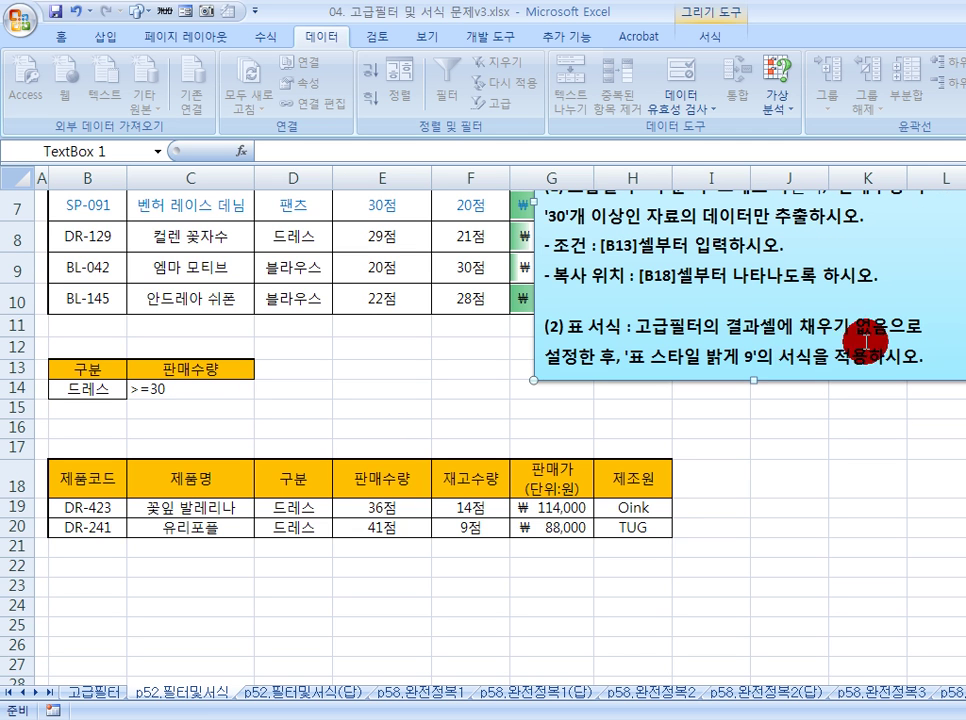
pyautogui.click(584, 397)
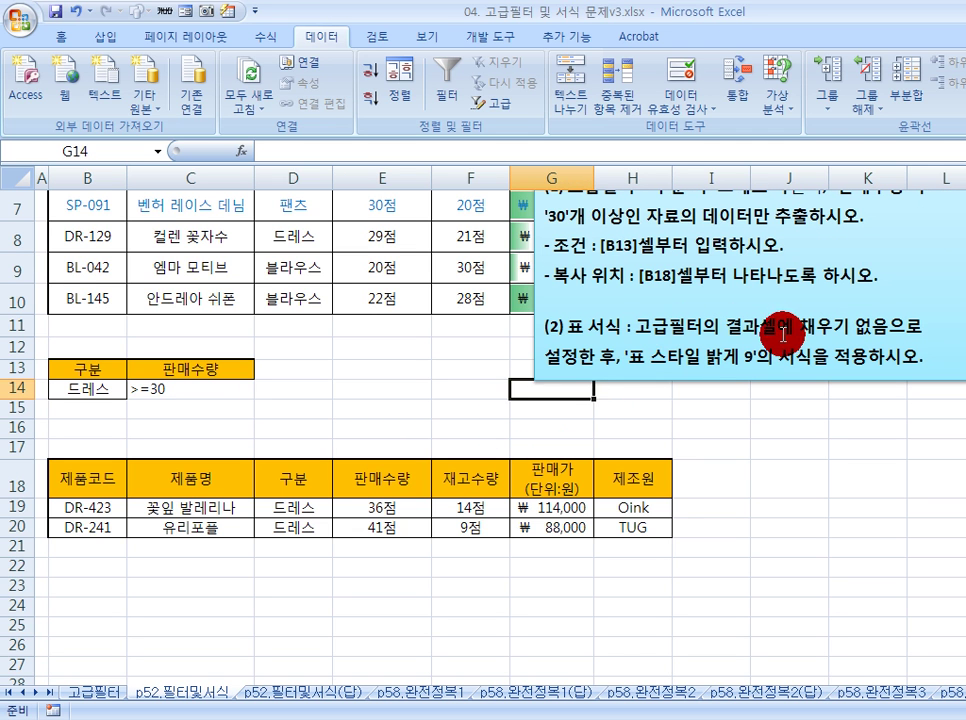
# Step: Read instruction (2) on 채우기 없음 and 표 스타일 밝게 9, and check which result cells it covers
pyautogui.click(640, 327)
pyautogui.click(351, 354)
pyautogui.moveTo(142, 466); pyautogui.dragTo(621, 470)
pyautogui.click(340, 388)
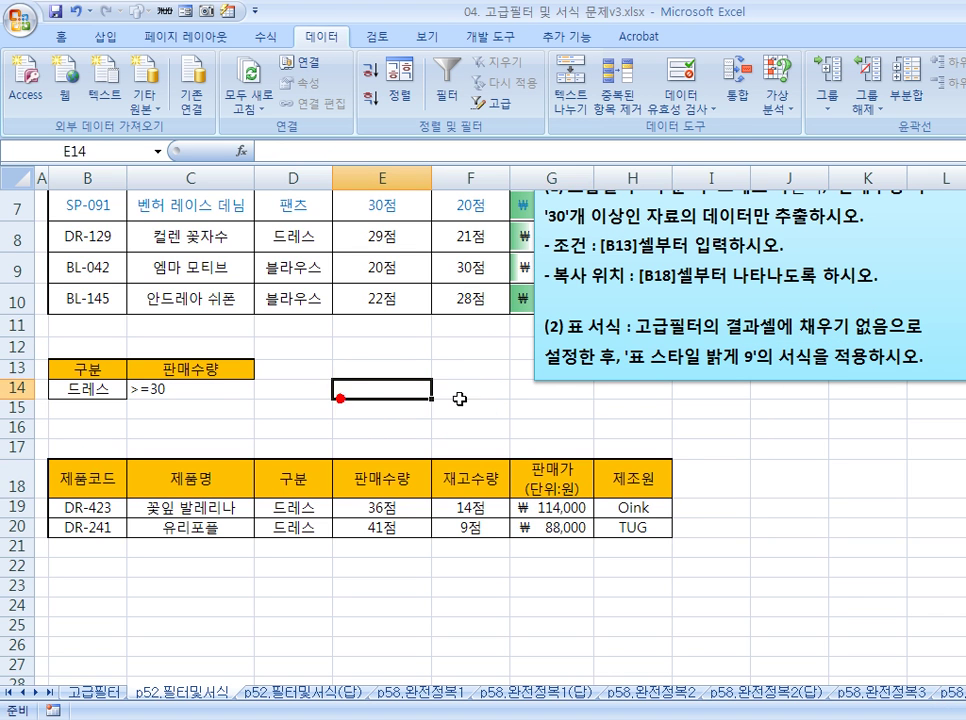
pyautogui.click(608, 356)
pyautogui.moveTo(543, 351); pyautogui.dragTo(748, 355)
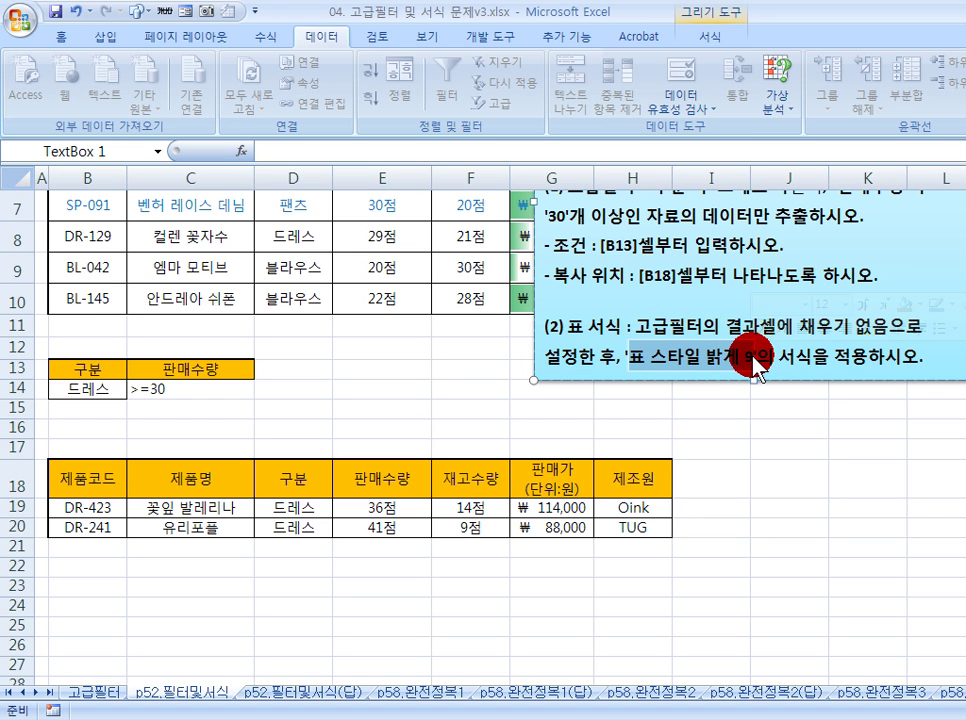
pyautogui.click(497, 396)
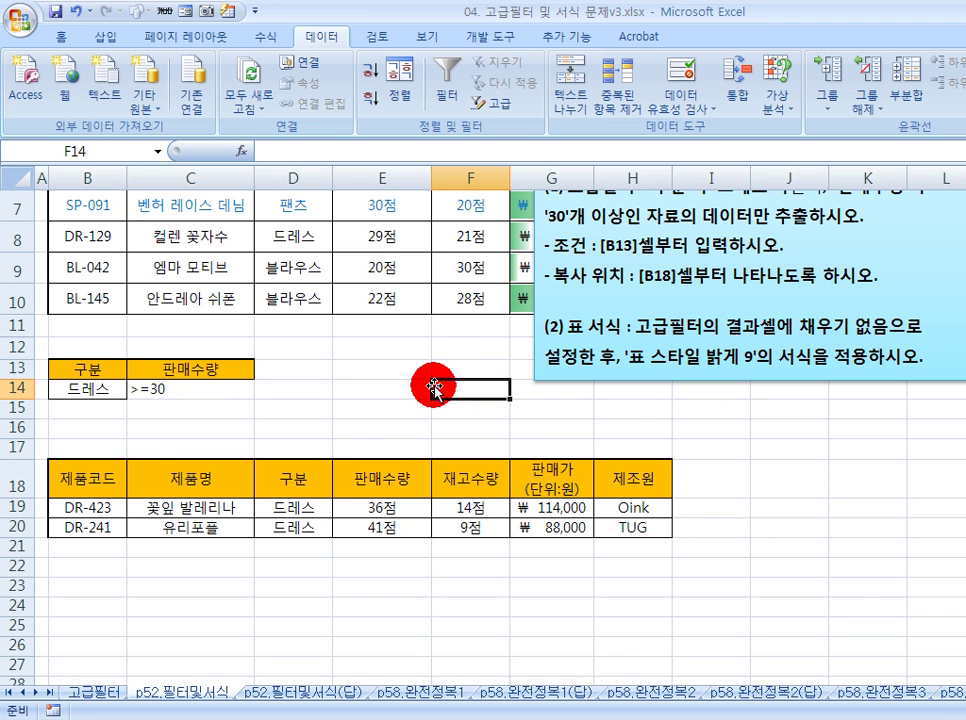
# Step: Remove the fill colour from the extracted result range B18:H20 by setting it to 채우기 없음
pyautogui.moveTo(80, 476); pyautogui.dragTo(645, 527)
pyautogui.click(112, 466)
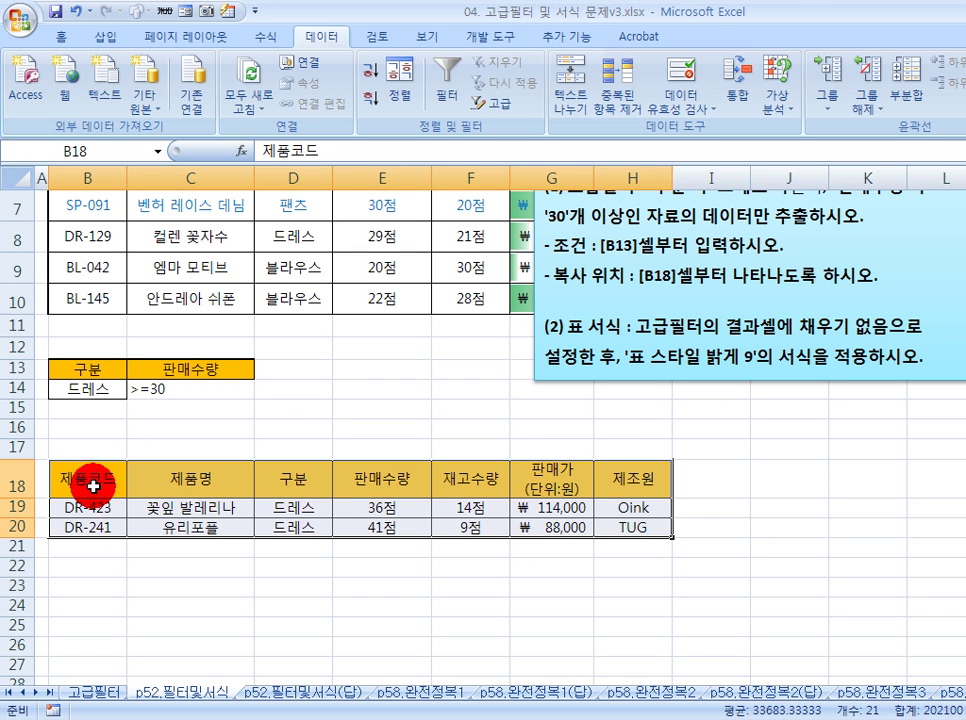
pyautogui.moveTo(88, 474); pyautogui.dragTo(640, 530)
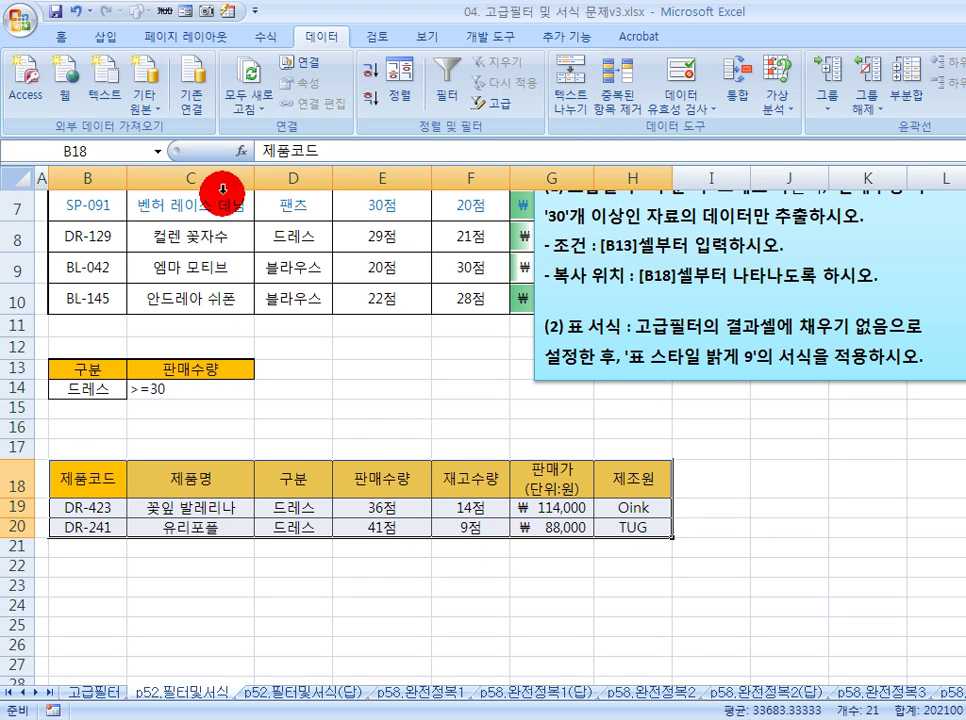
pyautogui.click(63, 37)
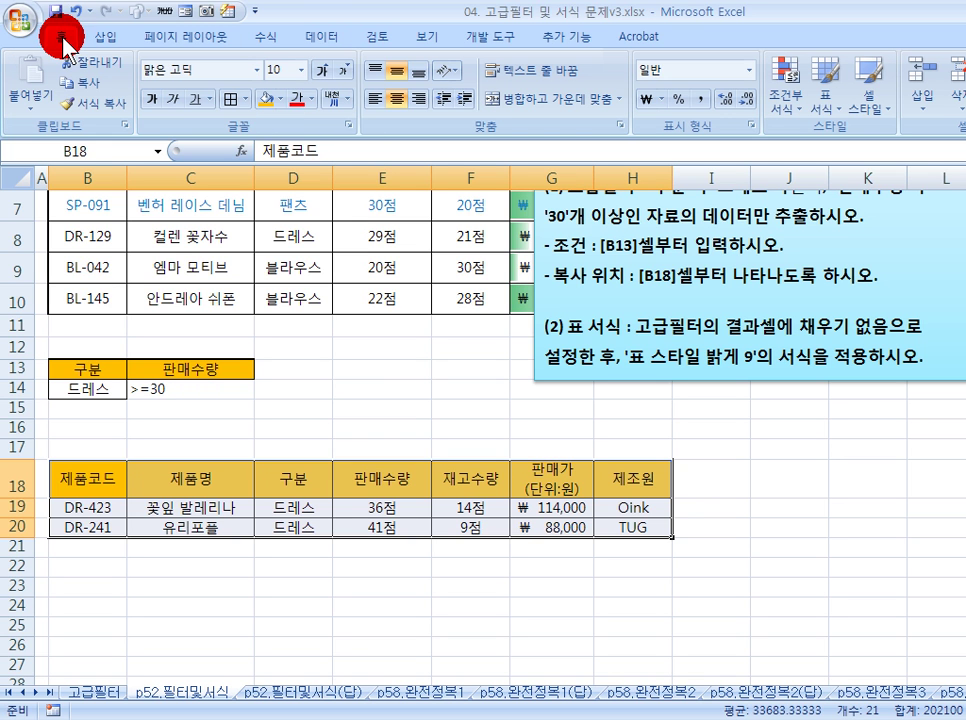
pyautogui.click(282, 98)
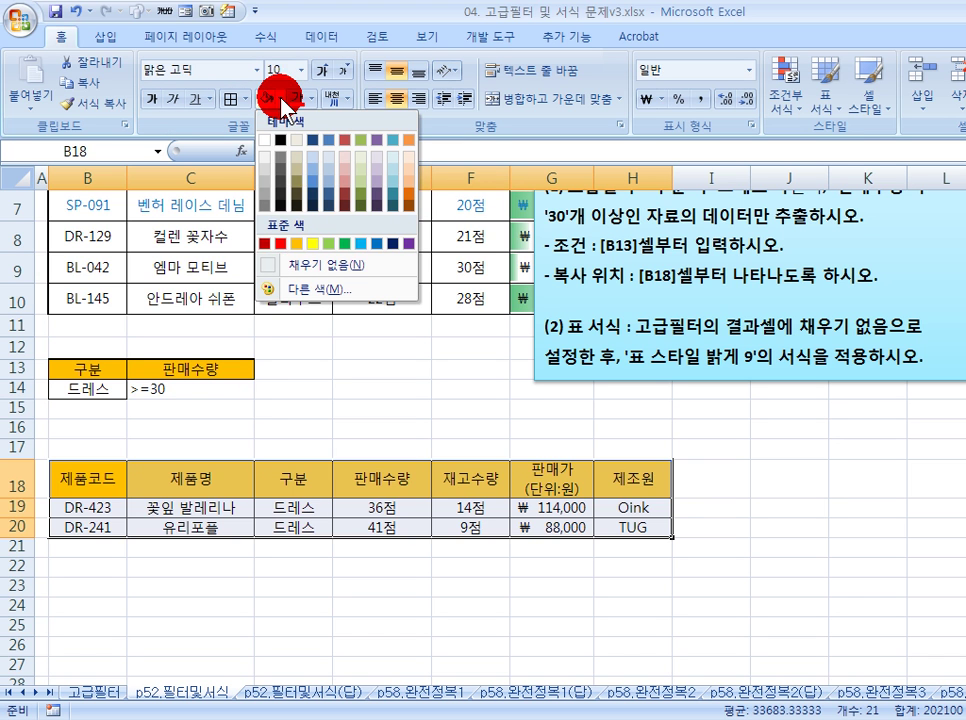
pyautogui.click(340, 272)
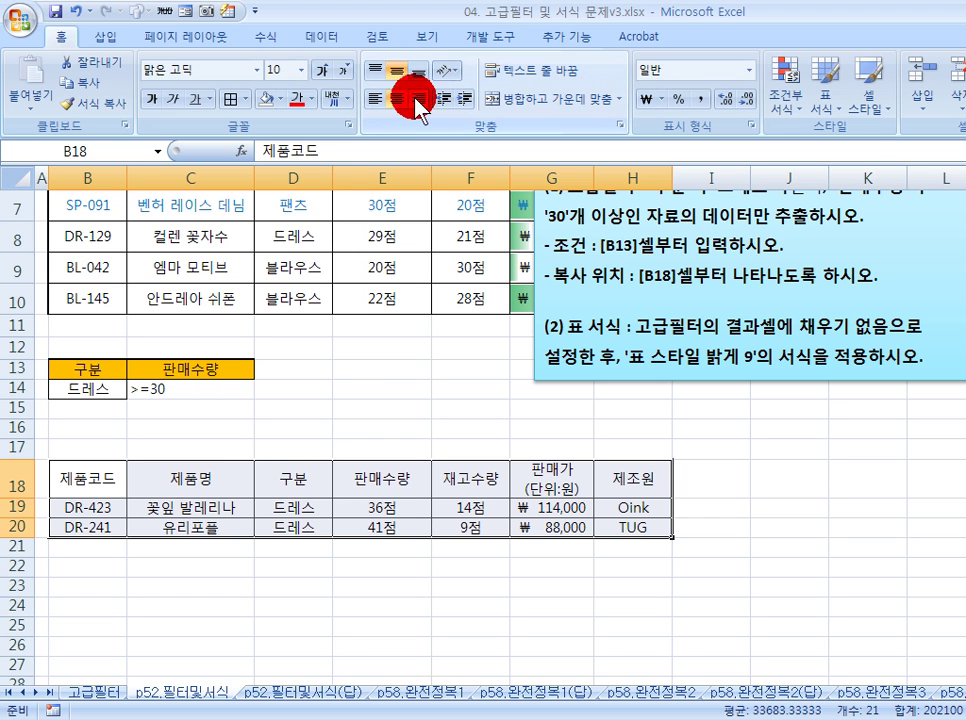
# Step: Format the result range B18:H20 as a table with headers using 표 스타일 밝게 9
pyautogui.click(836, 112)
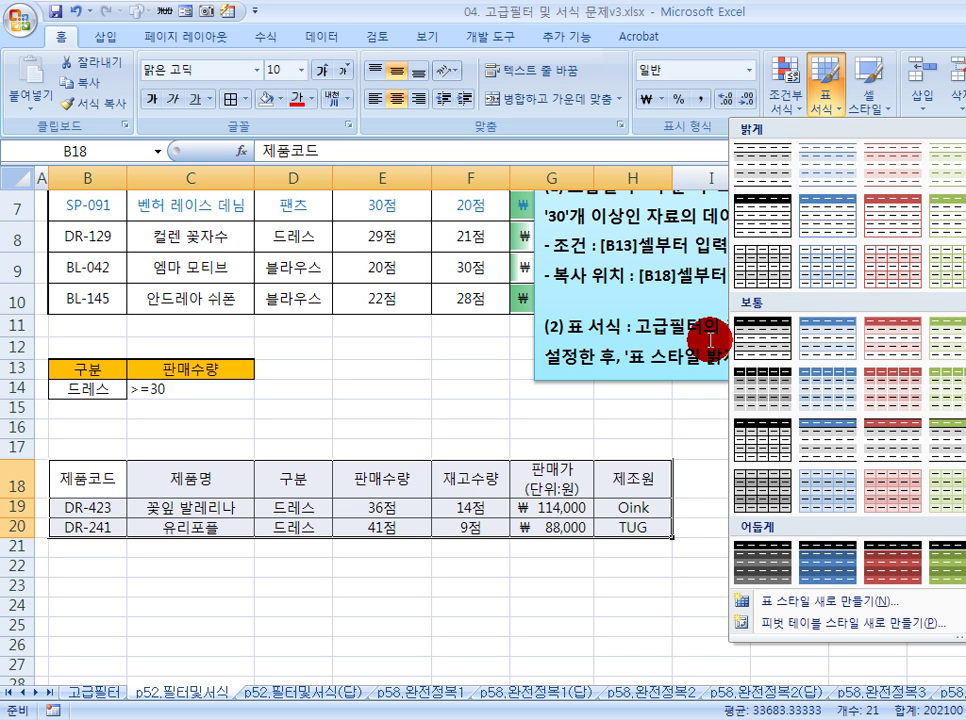
pyautogui.click(829, 218)
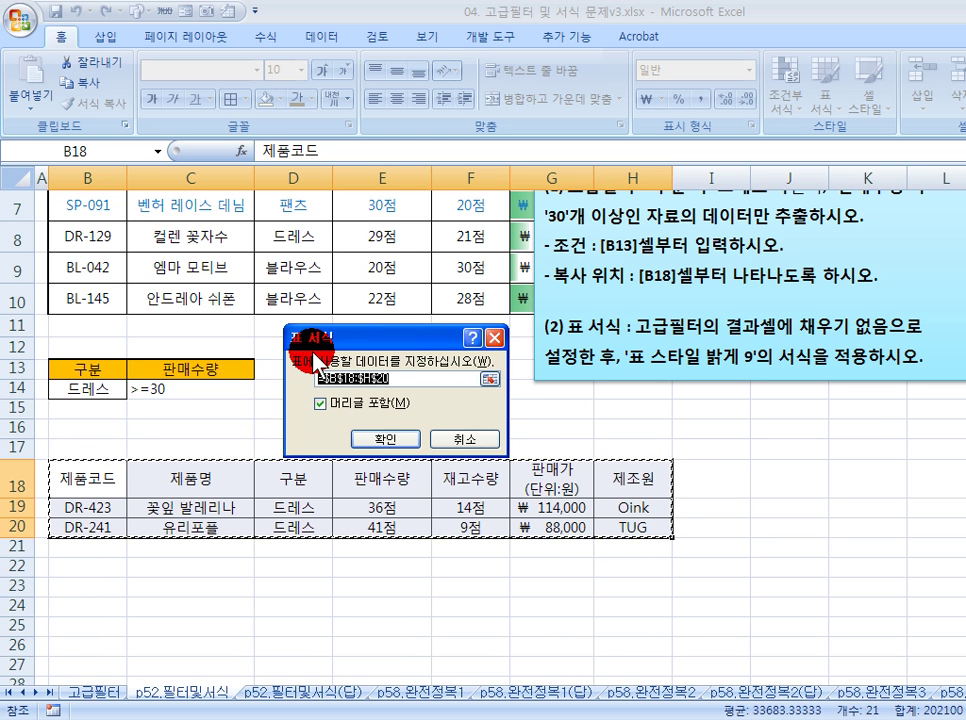
pyautogui.click(380, 437)
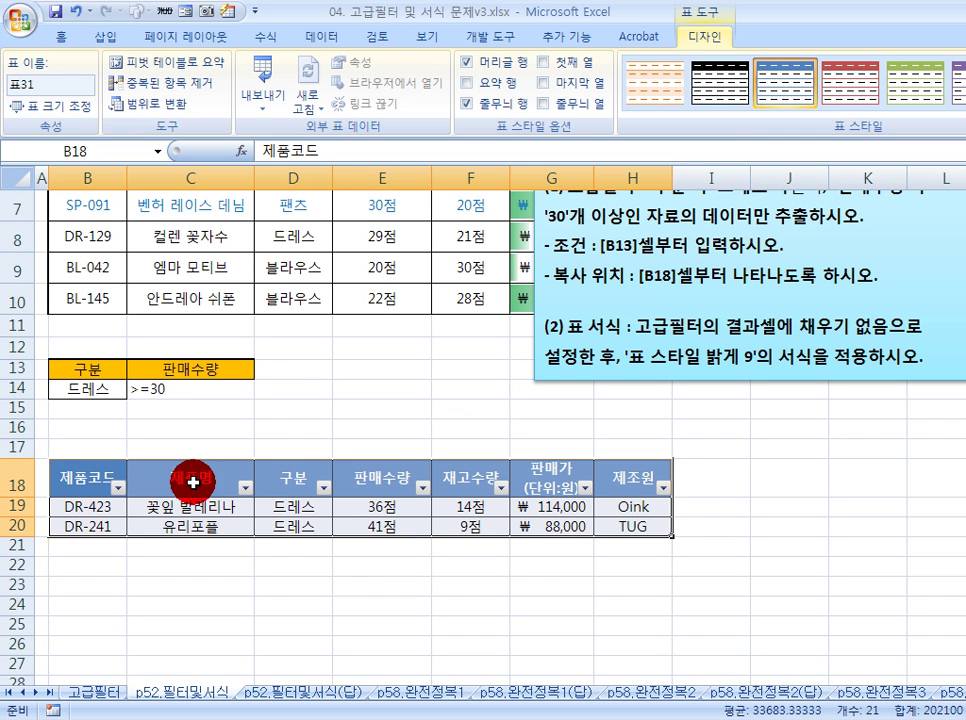
pyautogui.click(310, 370)
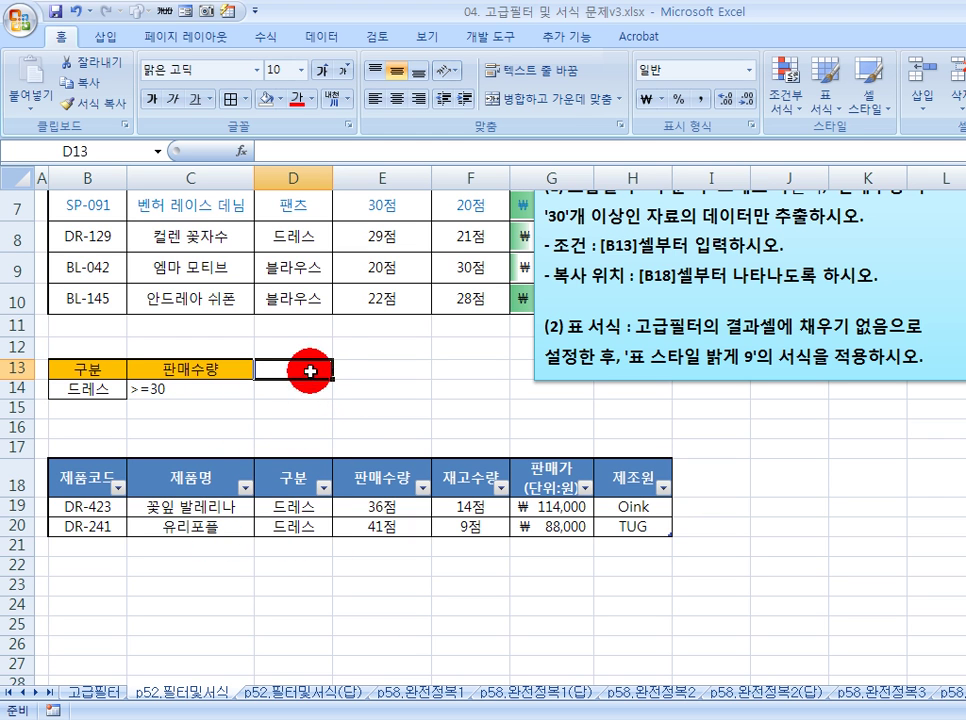
pyautogui.scroll(2, 322, 366)
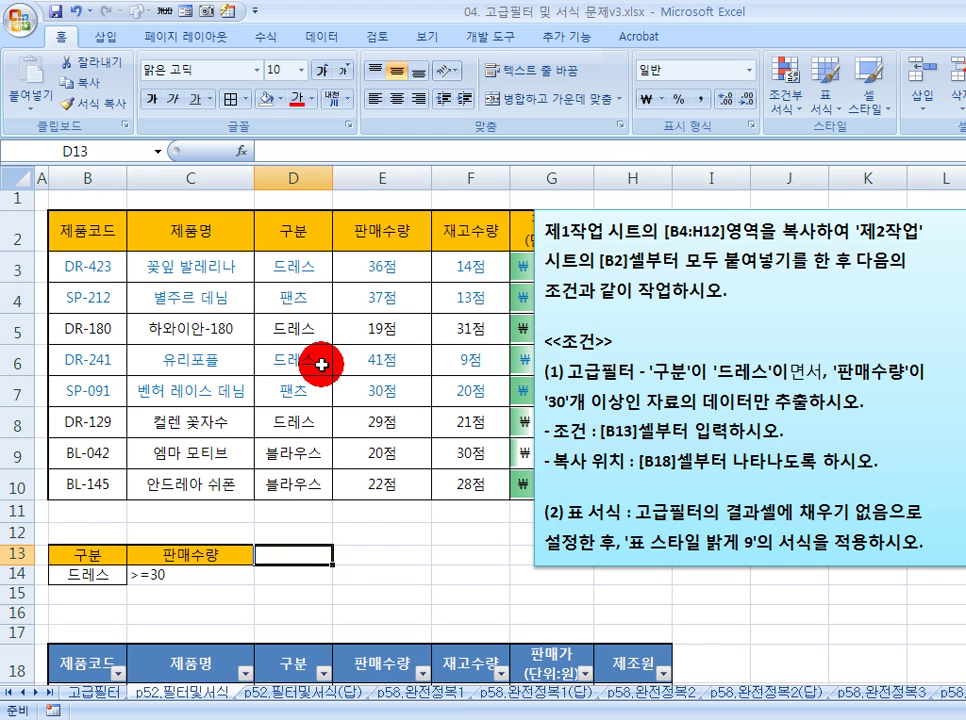